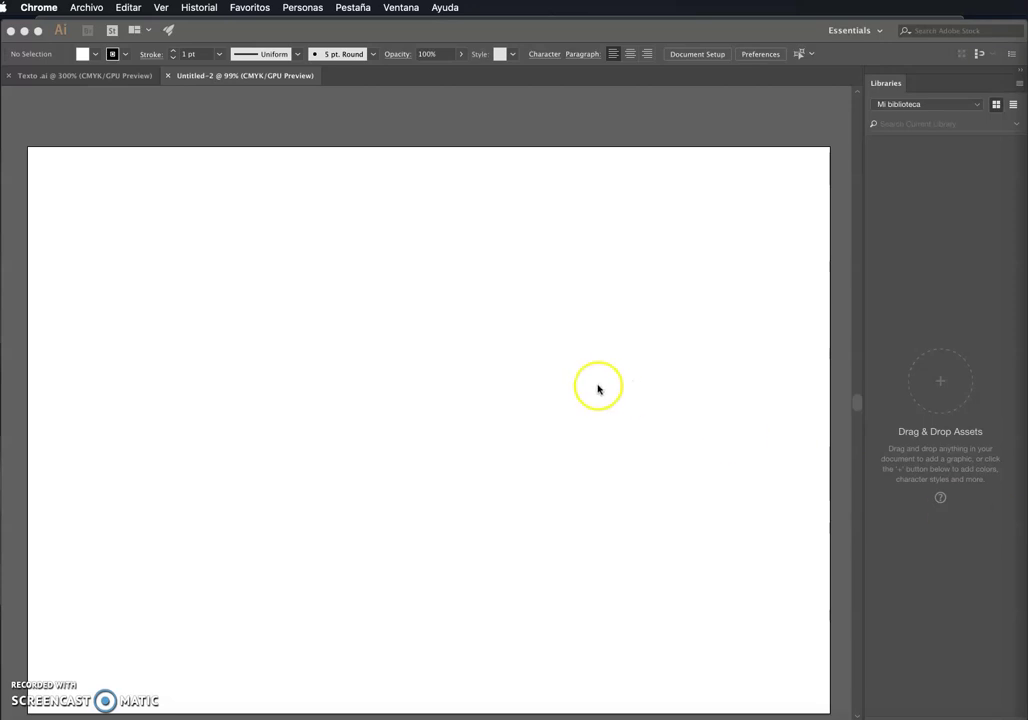
Step: Draw a square about 4.13 cm wide with the Rectangle tool near the artboard's upper-left corner
scroll(558, 355, down, 1)
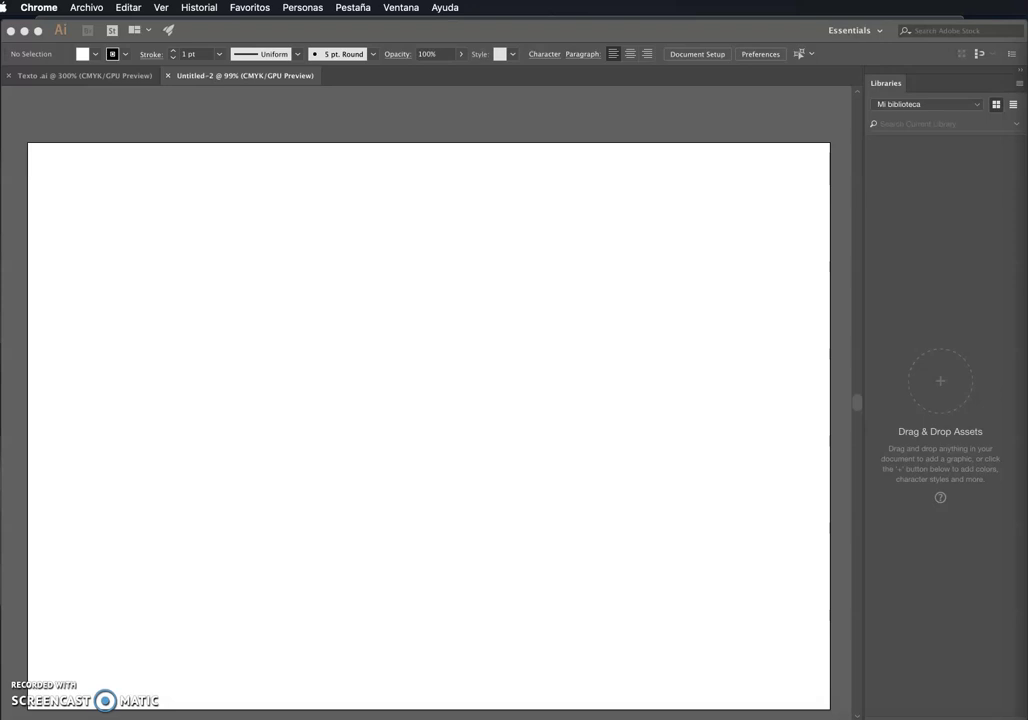
click(172, 236)
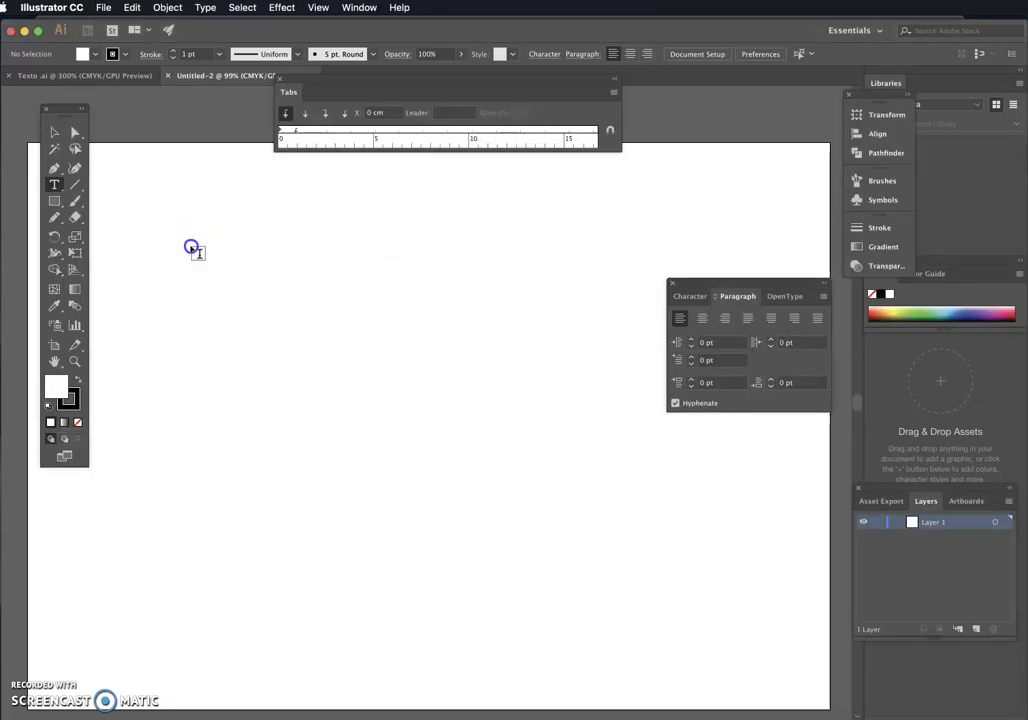
click(54, 201)
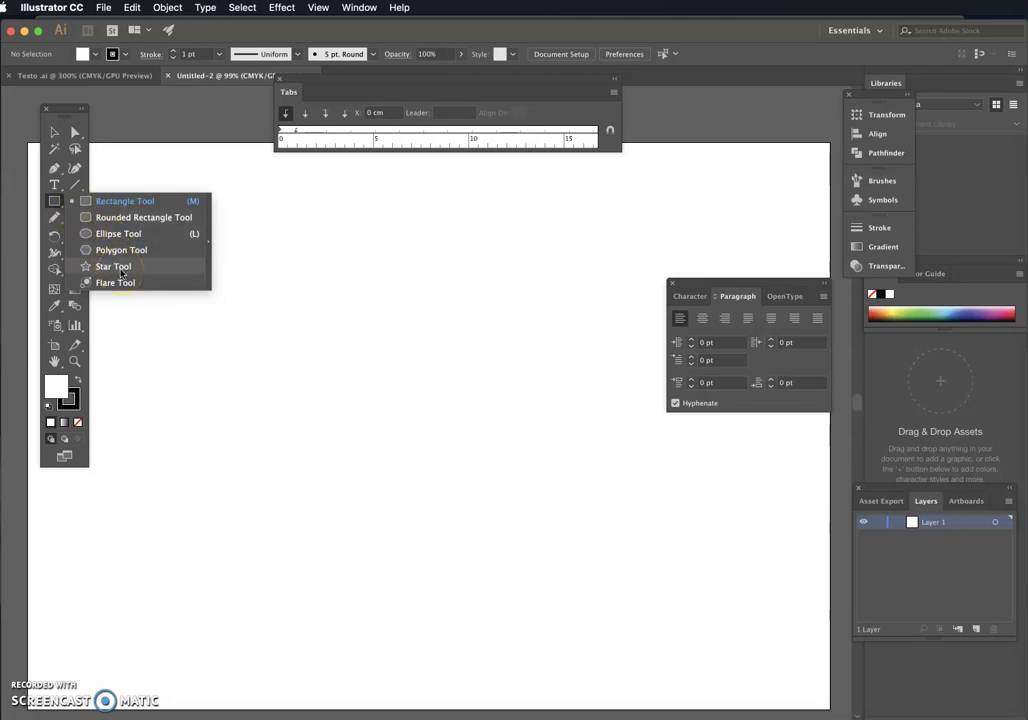
click(118, 204)
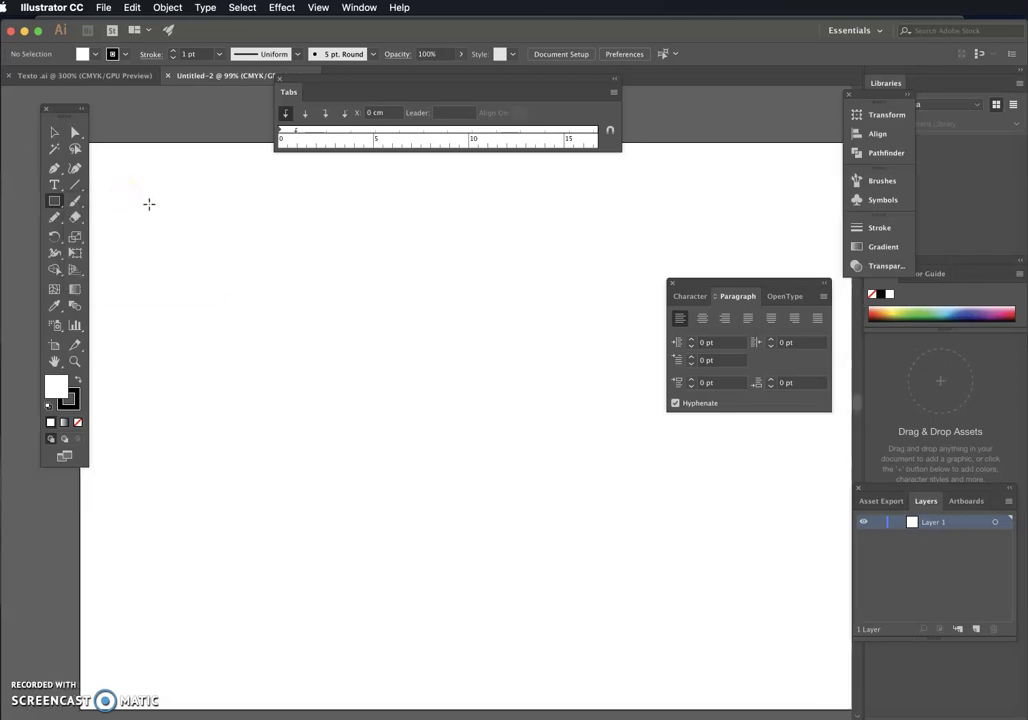
drag(168, 195, 248, 267)
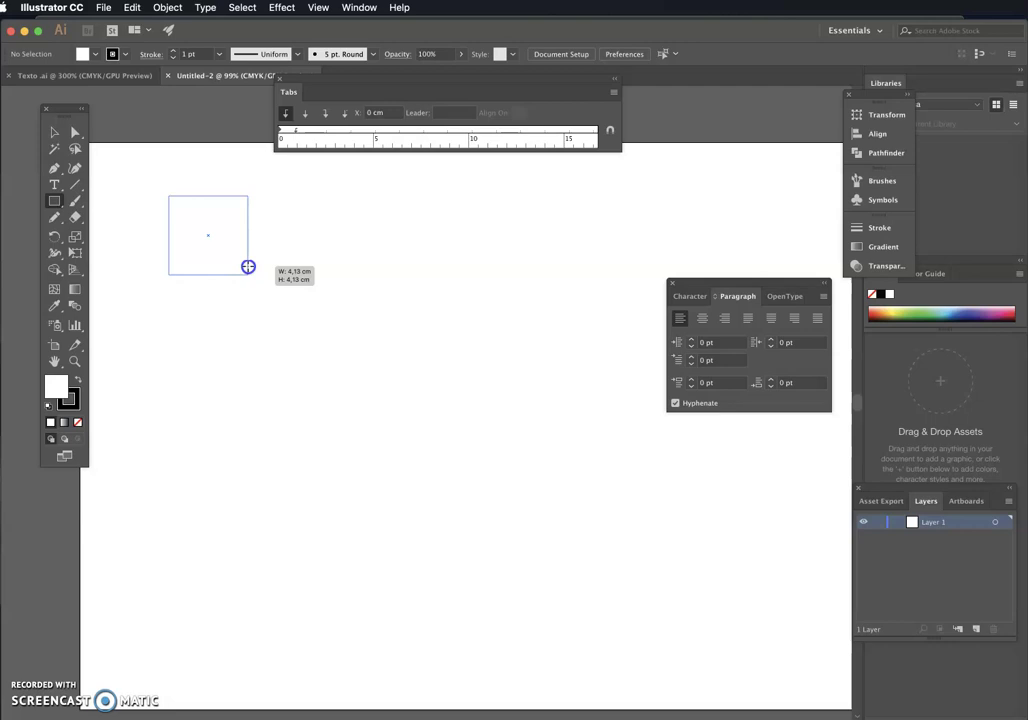
drag(247, 266, 247, 266)
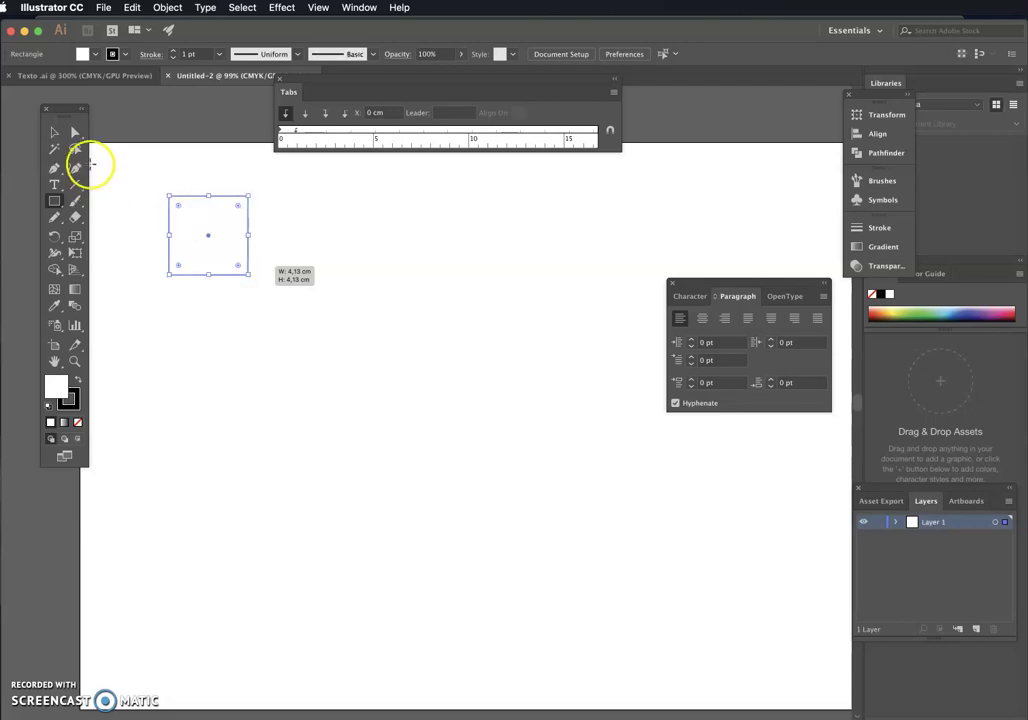
Step: Move the square slightly up and to the left, closer to the artboard's corner
click(53, 131)
click(248, 218)
drag(219, 196, 195, 180)
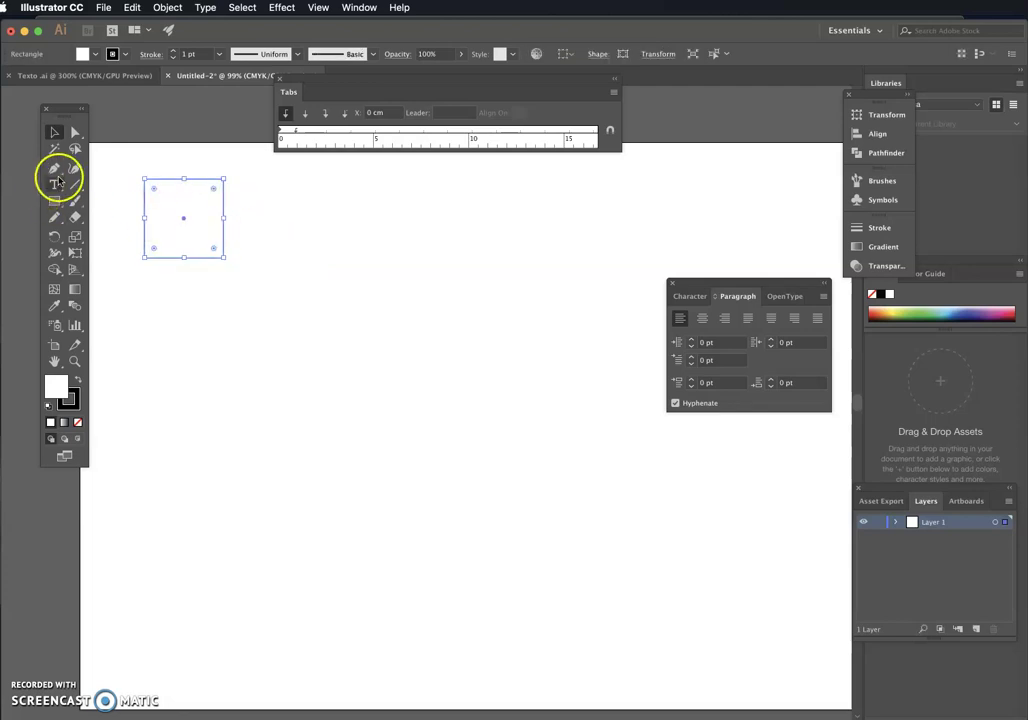
Step: Draw a circle about 4.85 cm in diameter to the right of the square and align it with the square's centre
drag(54, 201, 118, 233)
drag(265, 179, 376, 283)
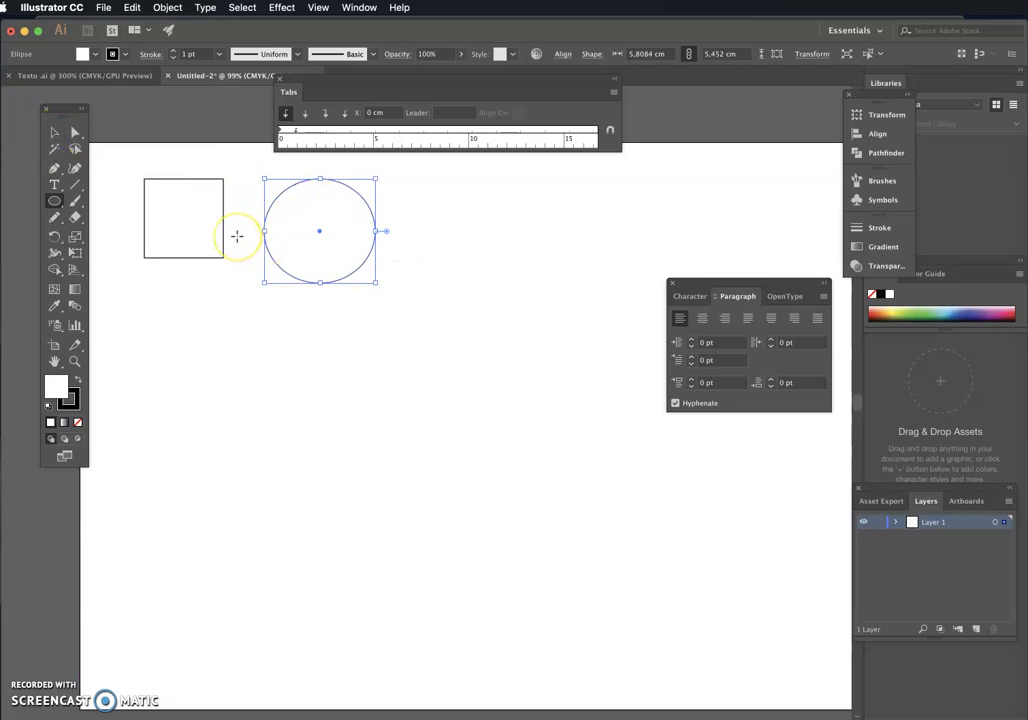
key(Delete)
drag(257, 188, 350, 277)
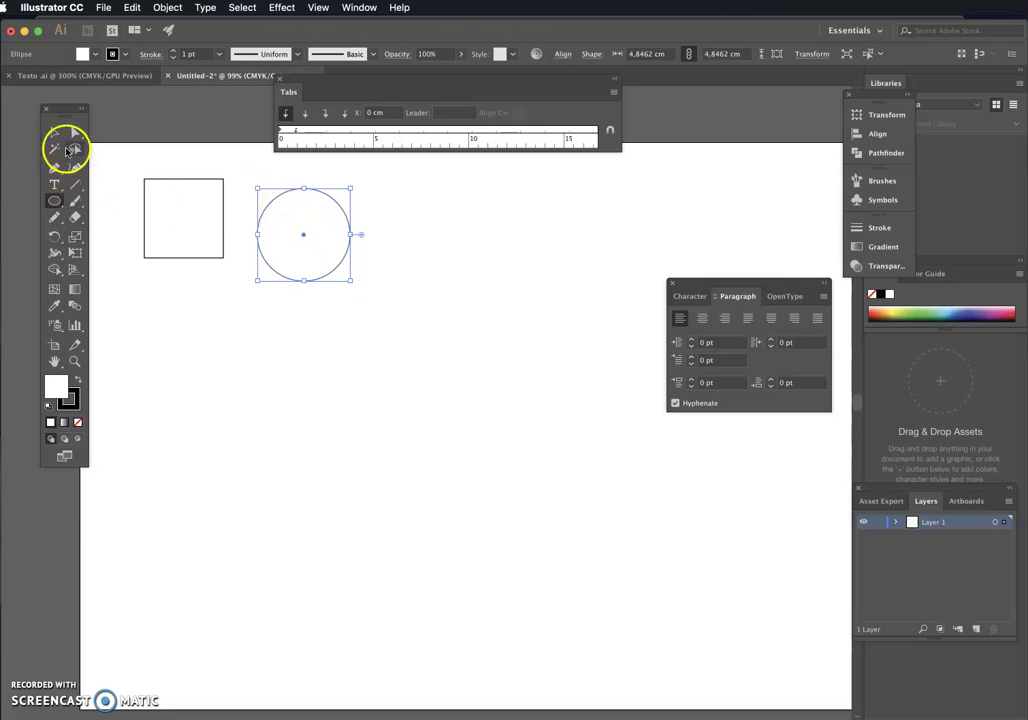
click(55, 132)
drag(309, 209, 314, 194)
click(360, 321)
Step: Draw a rounded rectangle about 5.2 cm wide and 4.28 cm high to the right of the circle
click(54, 188)
click(53, 201)
click(178, 206)
drag(379, 180, 478, 261)
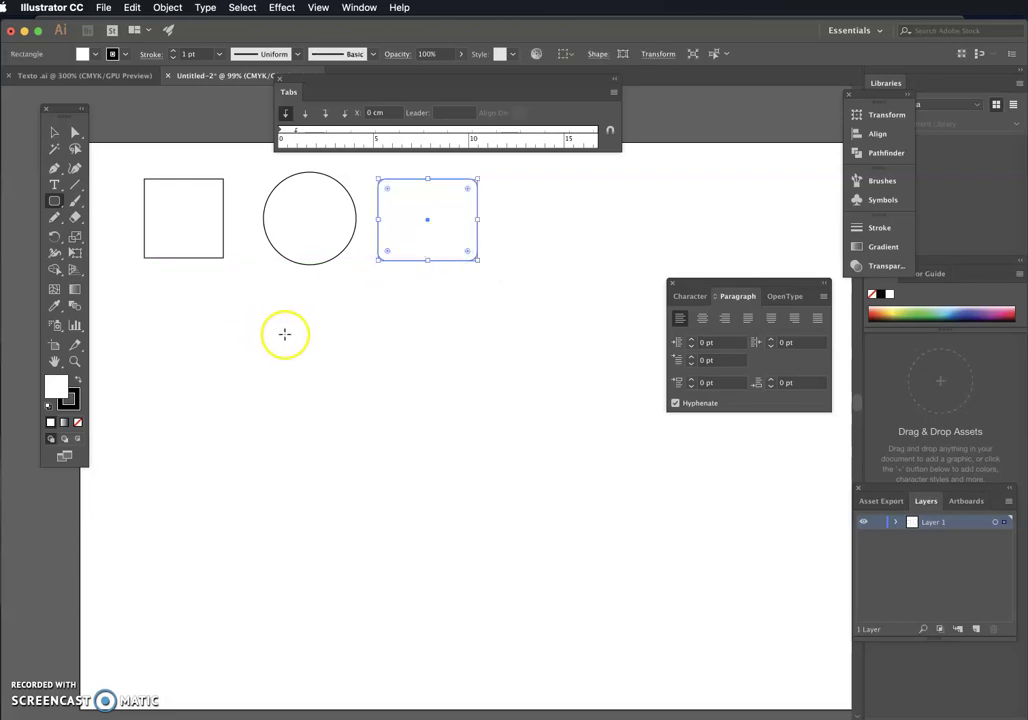
click(54, 200)
drag(97, 203, 115, 234)
click(258, 353)
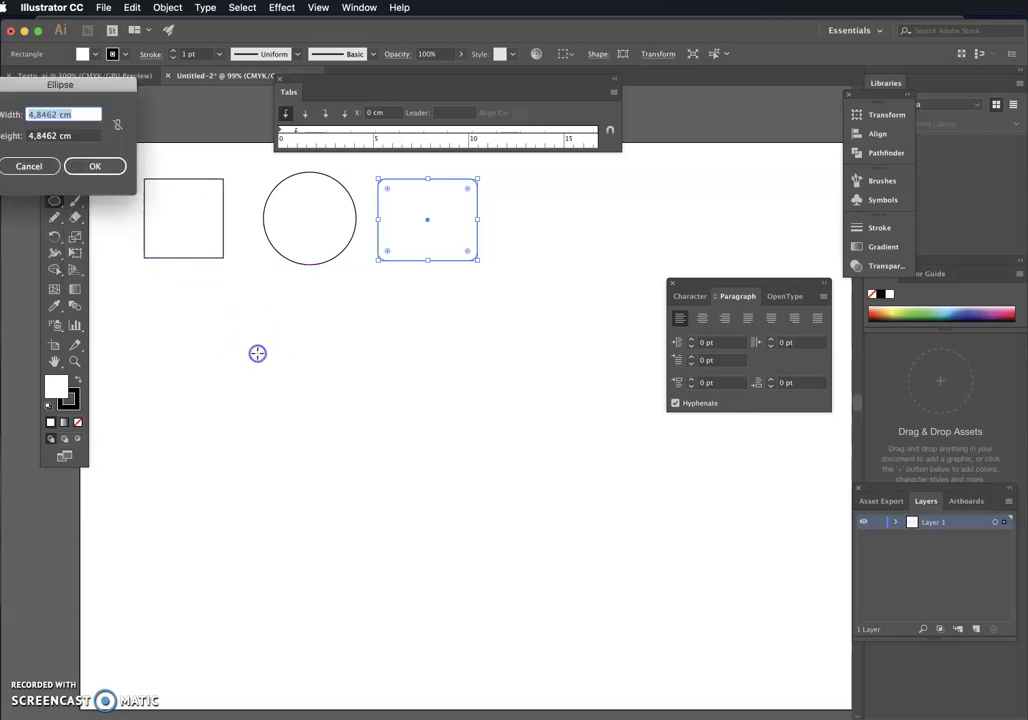
drag(69, 85, 318, 254)
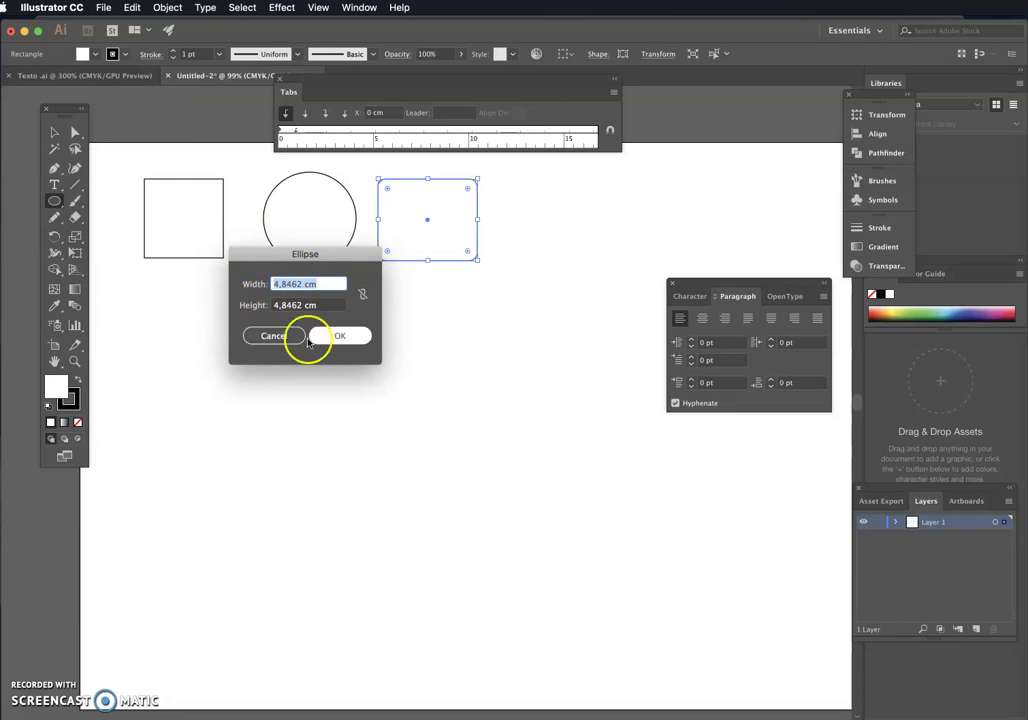
click(273, 336)
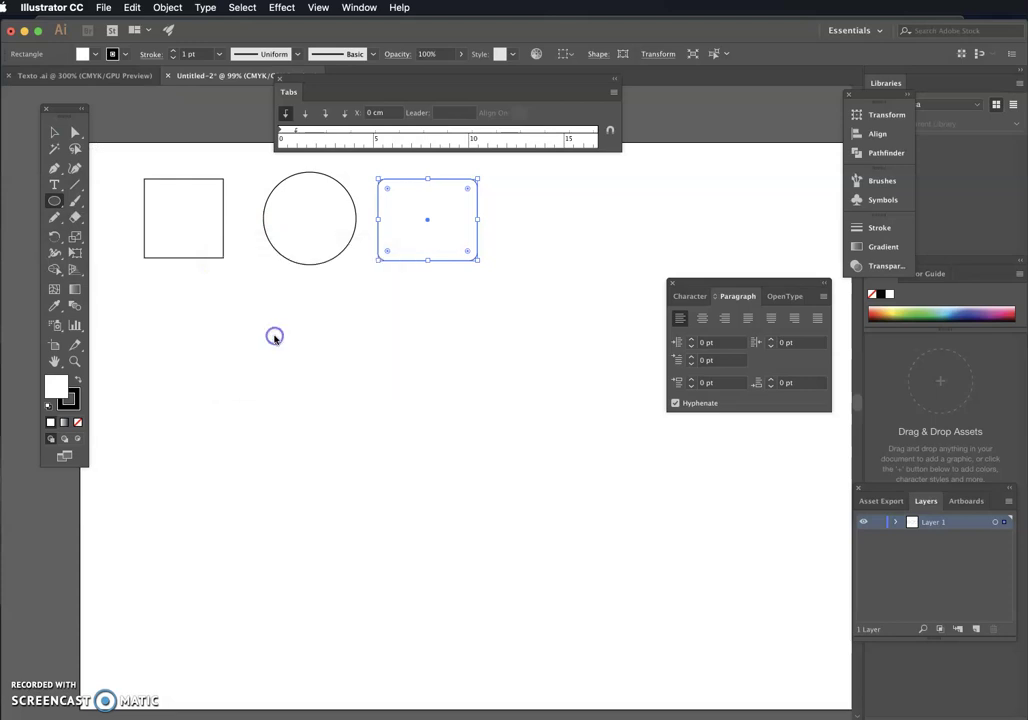
Step: Create a rounded rectangle 10 cm wide with constrained proportions and a 0.4233 cm corner radius below the row of shapes
click(57, 204)
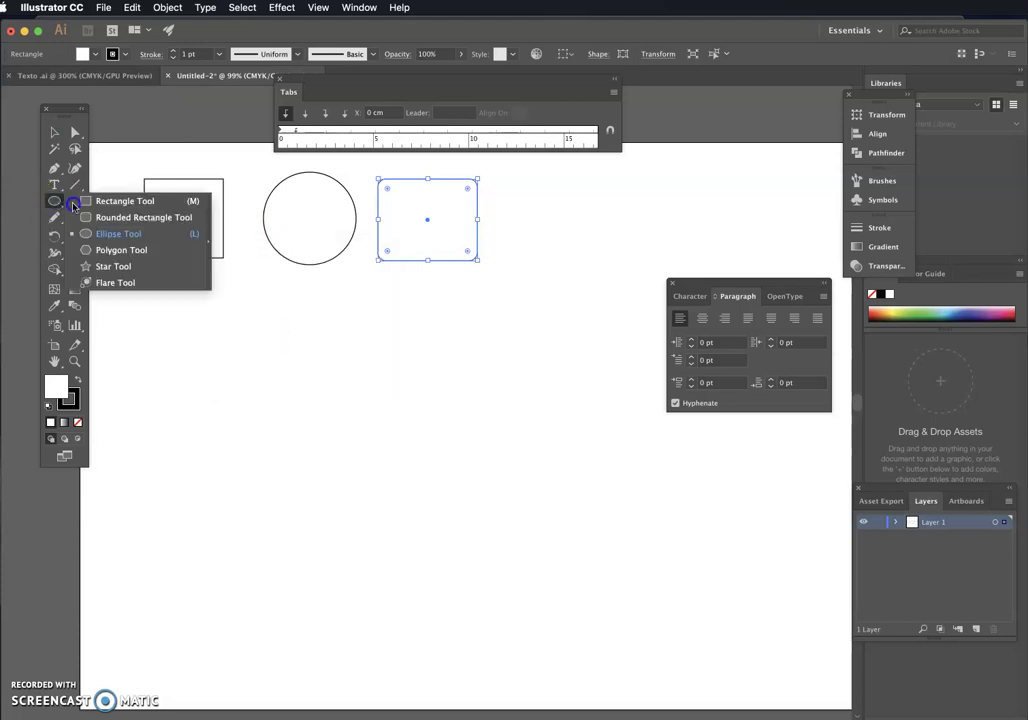
click(119, 217)
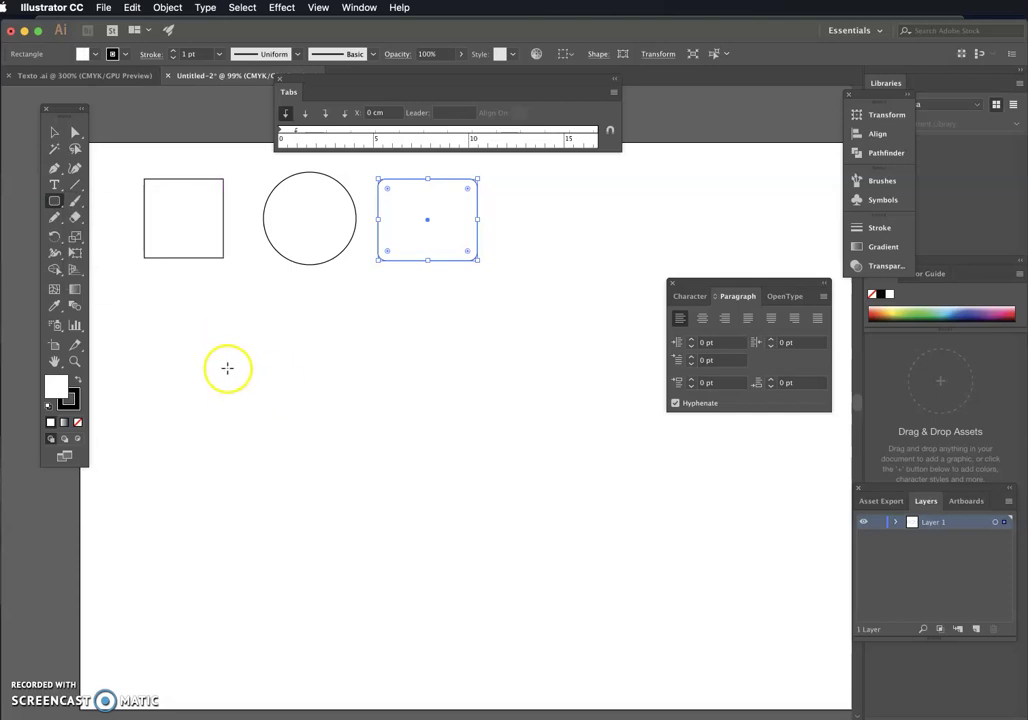
click(280, 340)
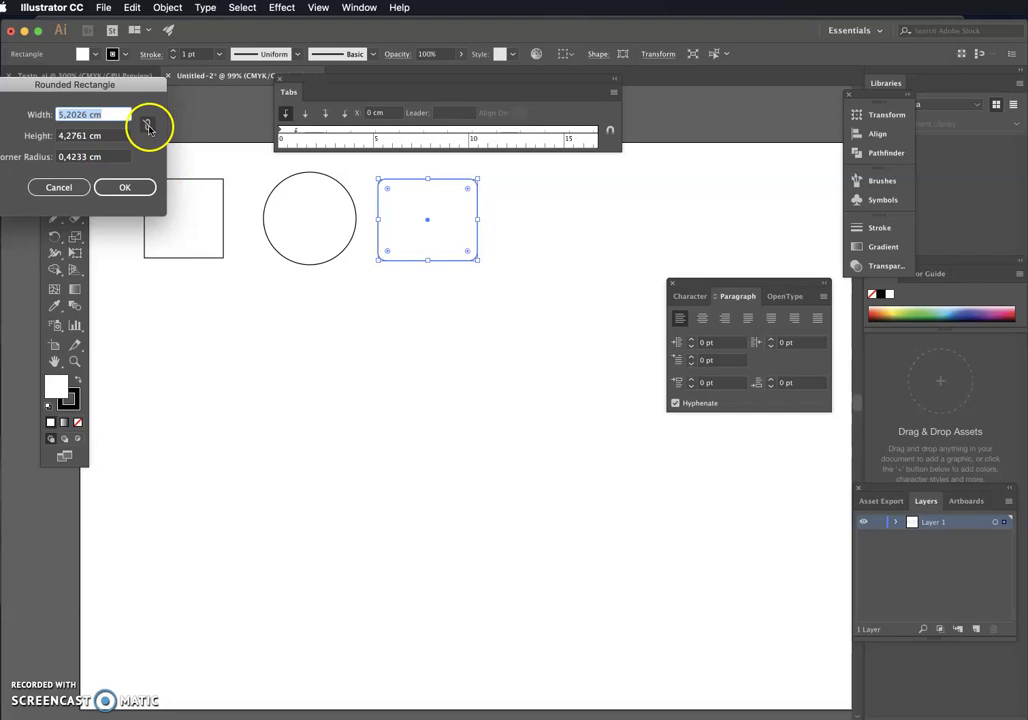
drag(91, 87, 362, 292)
click(419, 332)
click(337, 322)
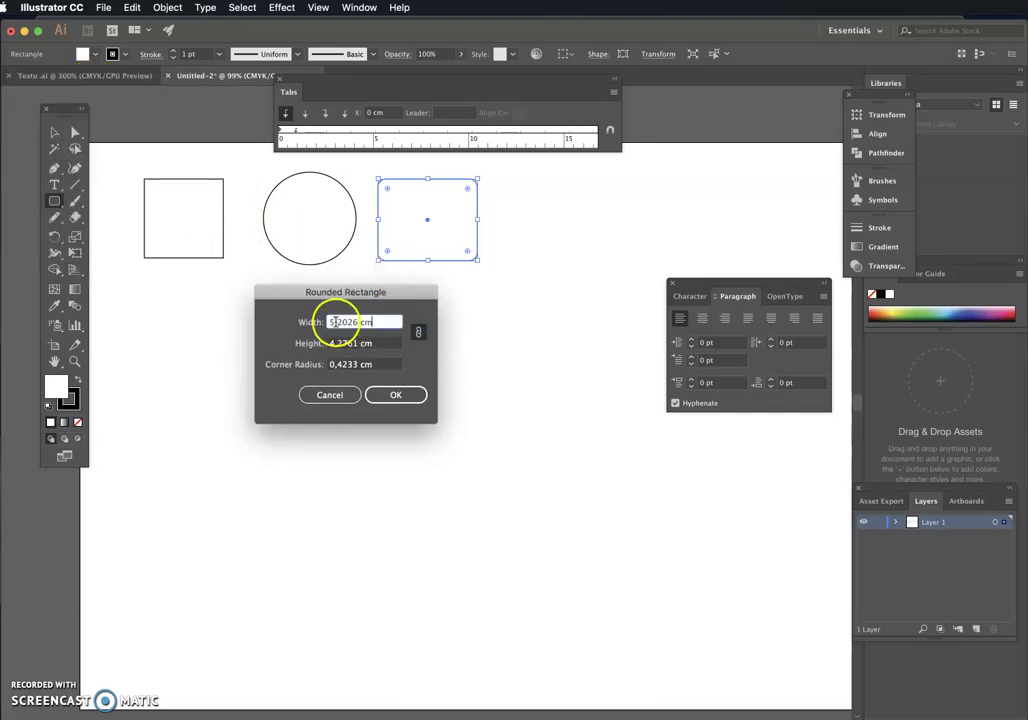
drag(385, 323, 285, 321)
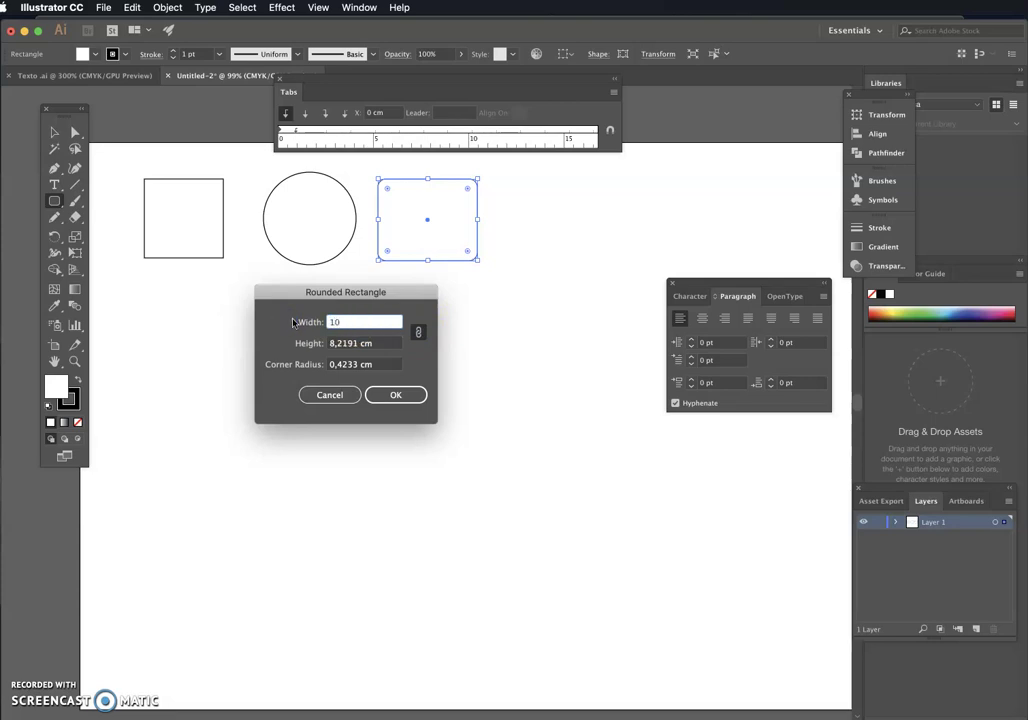
click(396, 395)
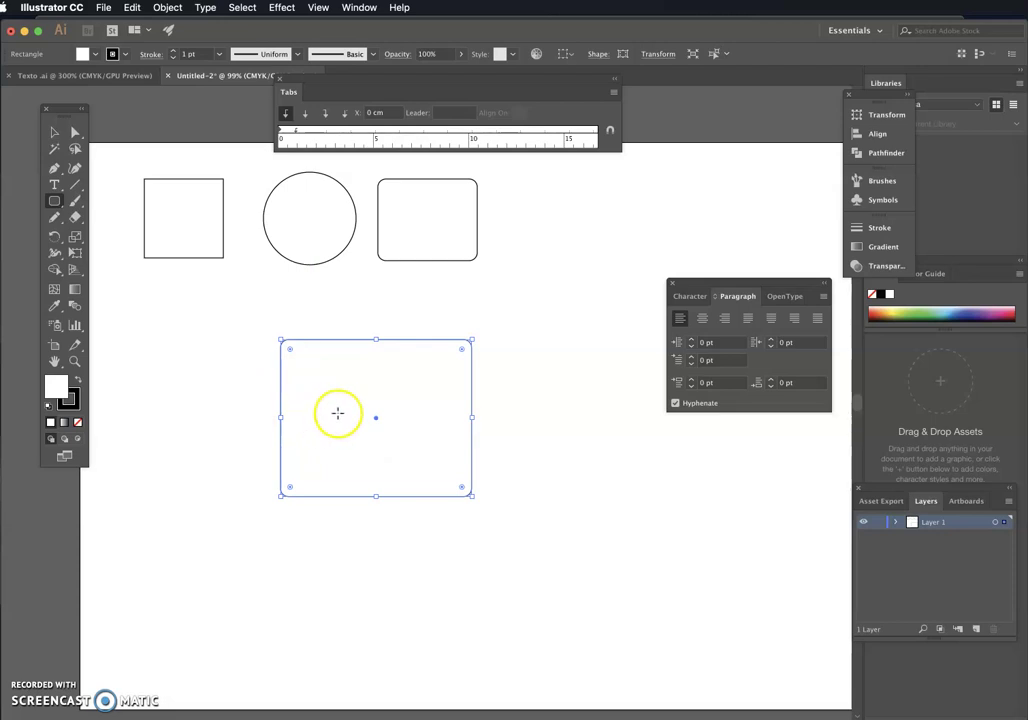
click(266, 298)
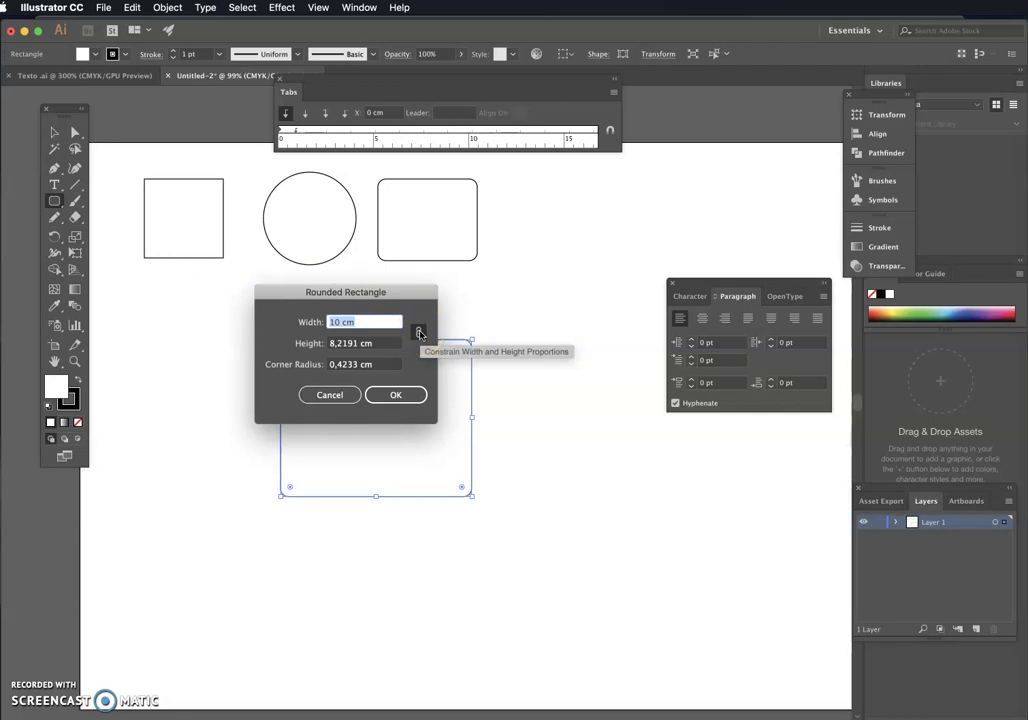
click(416, 331)
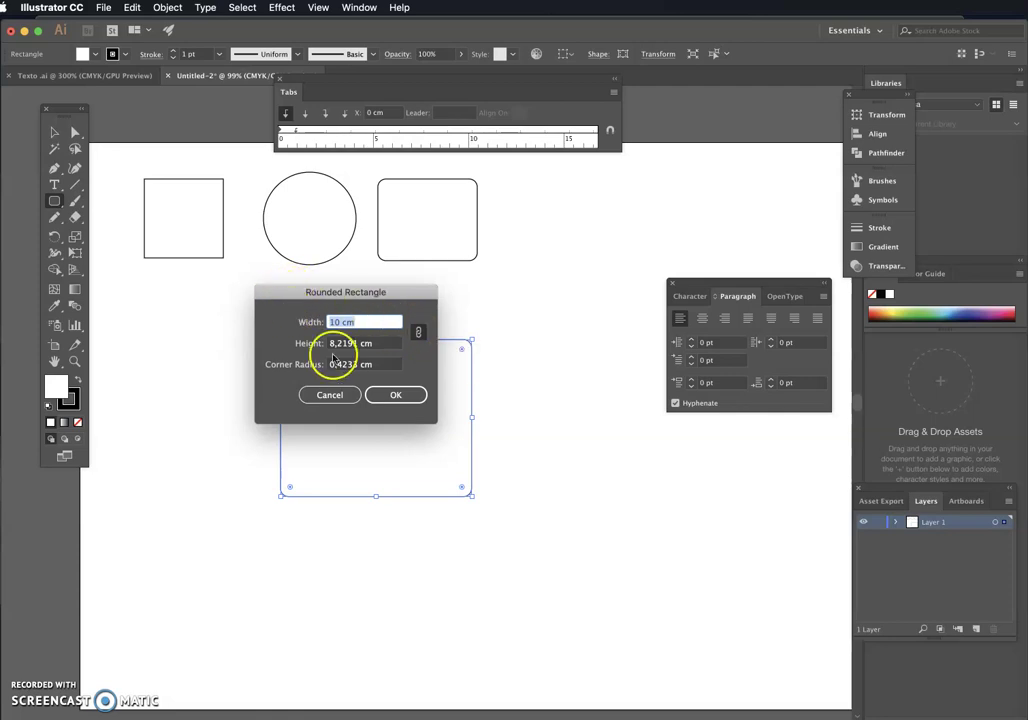
click(329, 394)
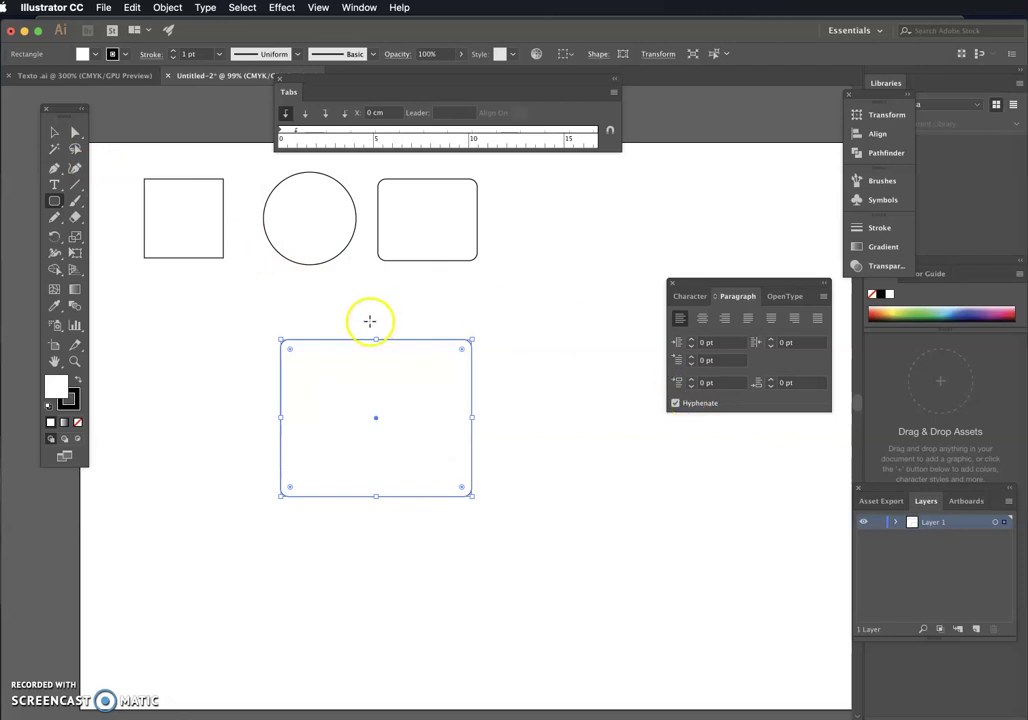
Step: Delete the 10 cm wide rounded rectangle below the row of shapes
click(52, 131)
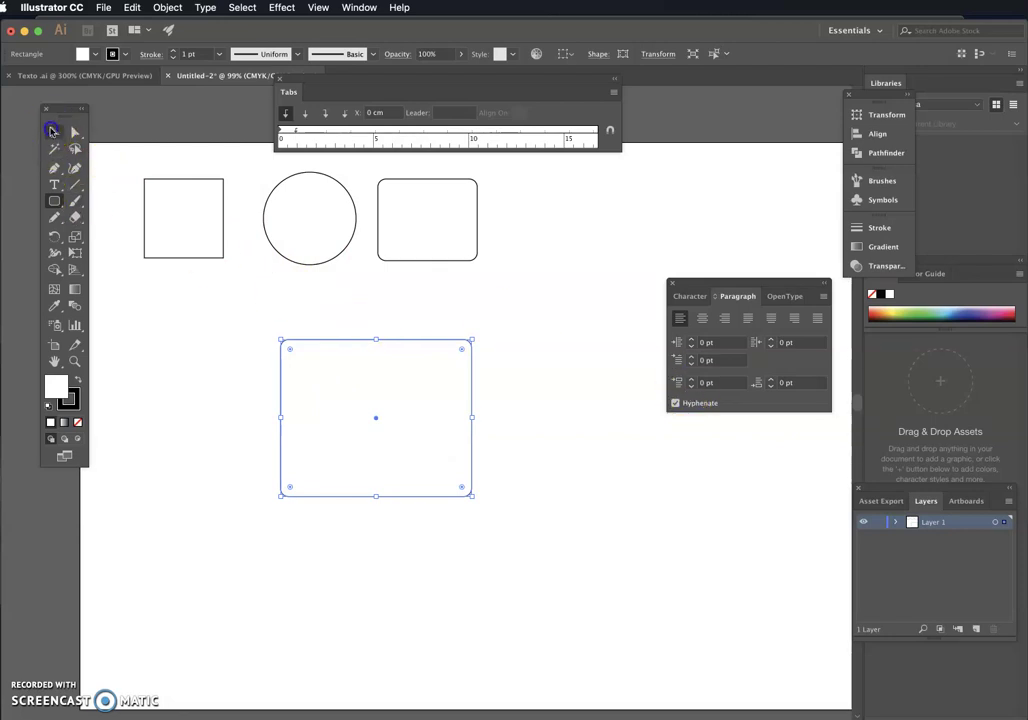
click(338, 373)
click(41, 662)
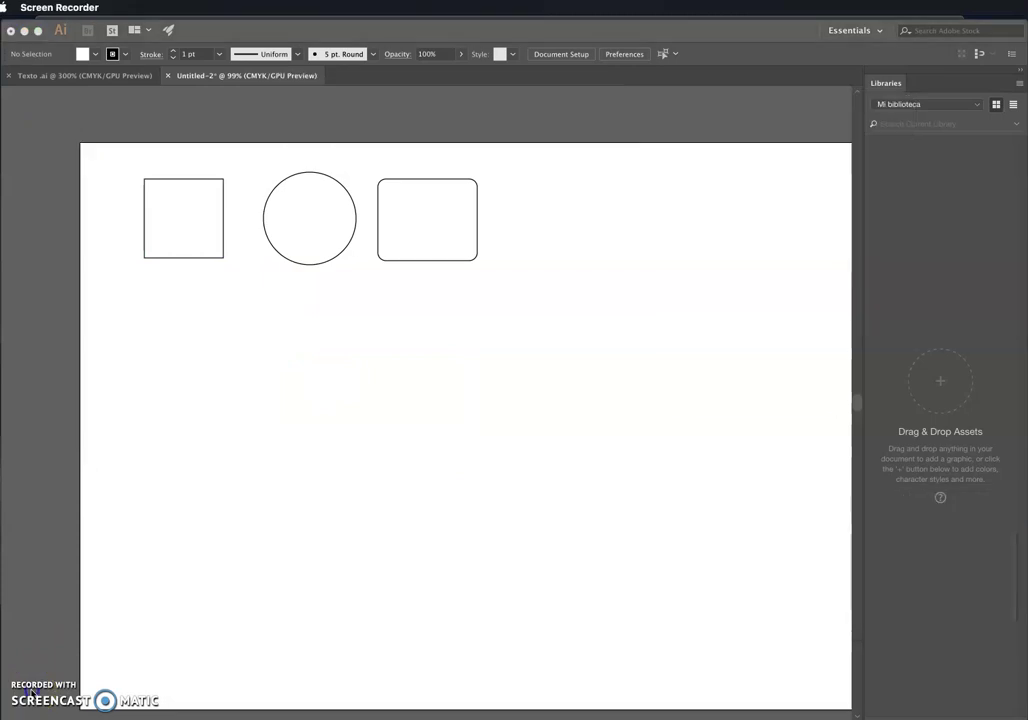
click(167, 557)
Step: Draw a hexagon with a radius of about 2.11 cm to the right of the upper rounded rectangle and deselect it
click(56, 202)
drag(57, 203, 138, 240)
drag(520, 197, 501, 162)
mouse_move(517, 216)
mouse_down()
mouse_move(420, 188)
mouse_move(535, 202)
mouse_move(328, 211)
mouse_move(383, 220)
mouse_move(505, 177)
mouse_move(505, 197)
mouse_move(450, 200)
mouse_move(535, 191)
mouse_move(535, 213)
mouse_move(509, 190)
mouse_move(581, 211)
mouse_move(548, 206)
mouse_move(574, 206)
mouse_move(555, 202)
mouse_move(535, 234)
mouse_move(566, 263)
mouse_up()
click(54, 133)
click(526, 320)
Step: Create a many-sided, nearly round polygon with a 2.1096 cm radius below the circle, inspect its edges and delete it
click(55, 200)
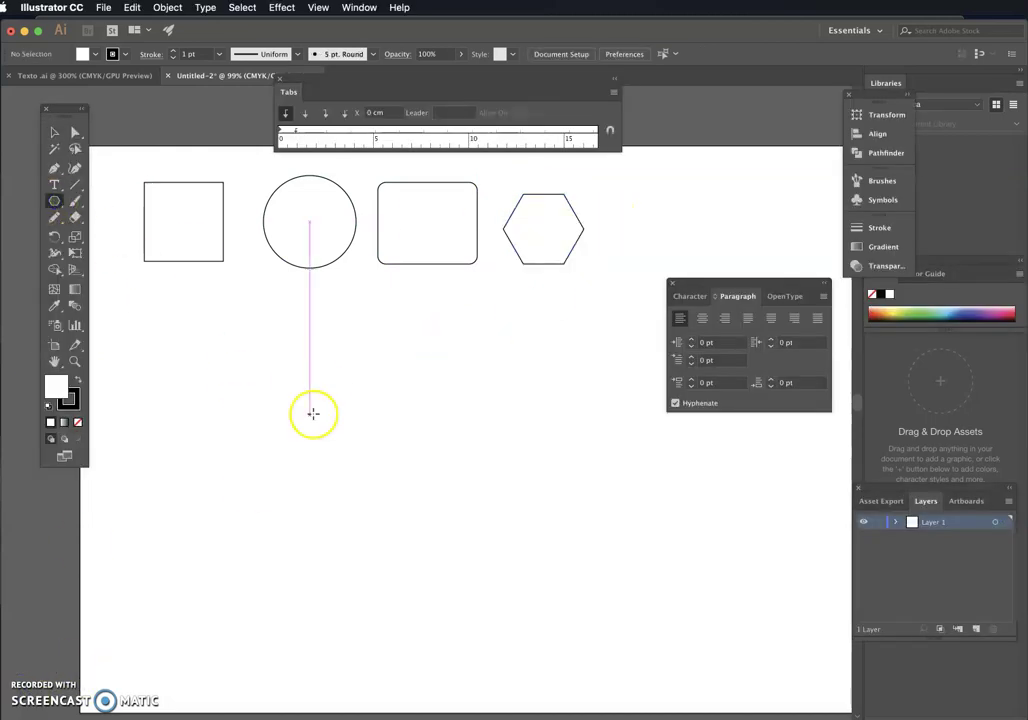
click(317, 374)
click(491, 380)
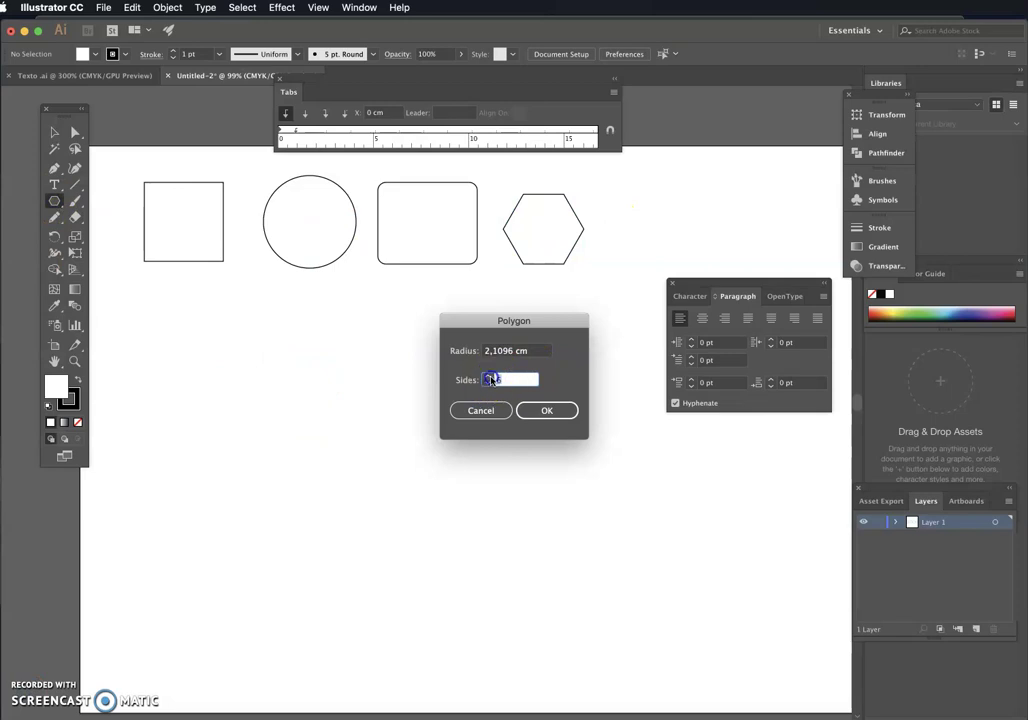
click(555, 408)
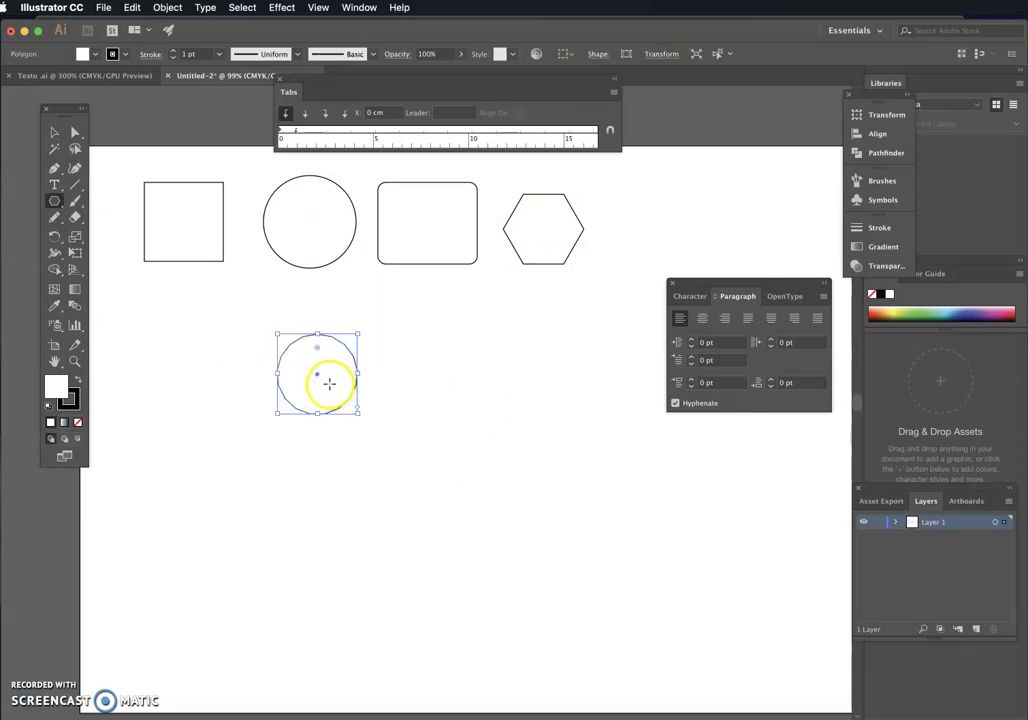
scroll(329, 383, up, 2)
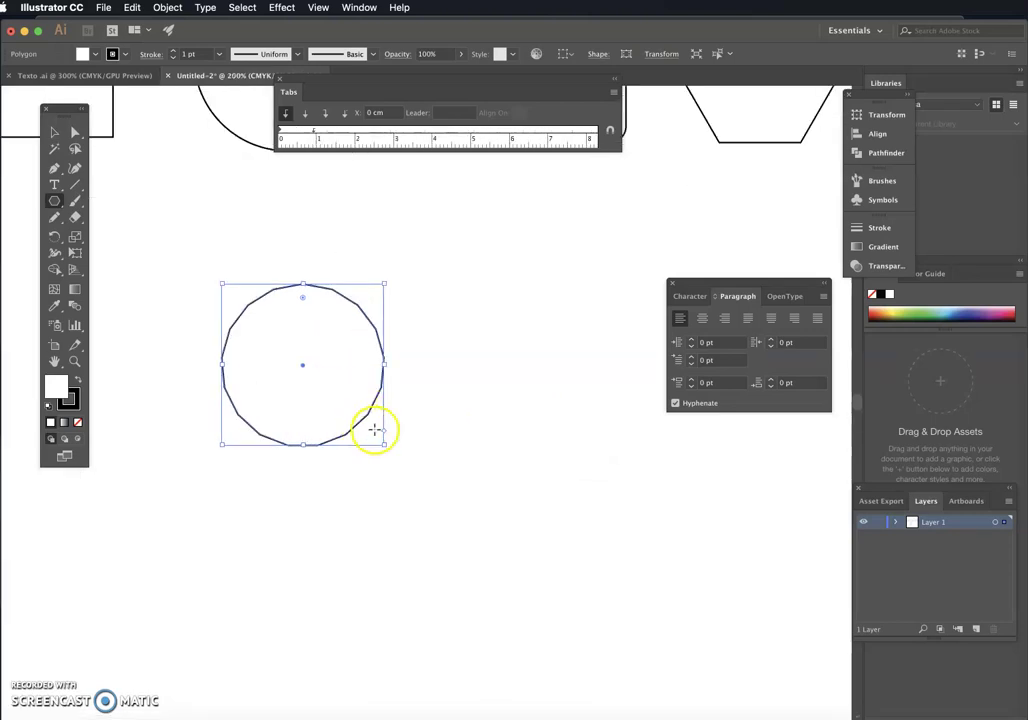
scroll(355, 414, down, 2)
scroll(350, 407, down, 1)
scroll(345, 405, up, 1)
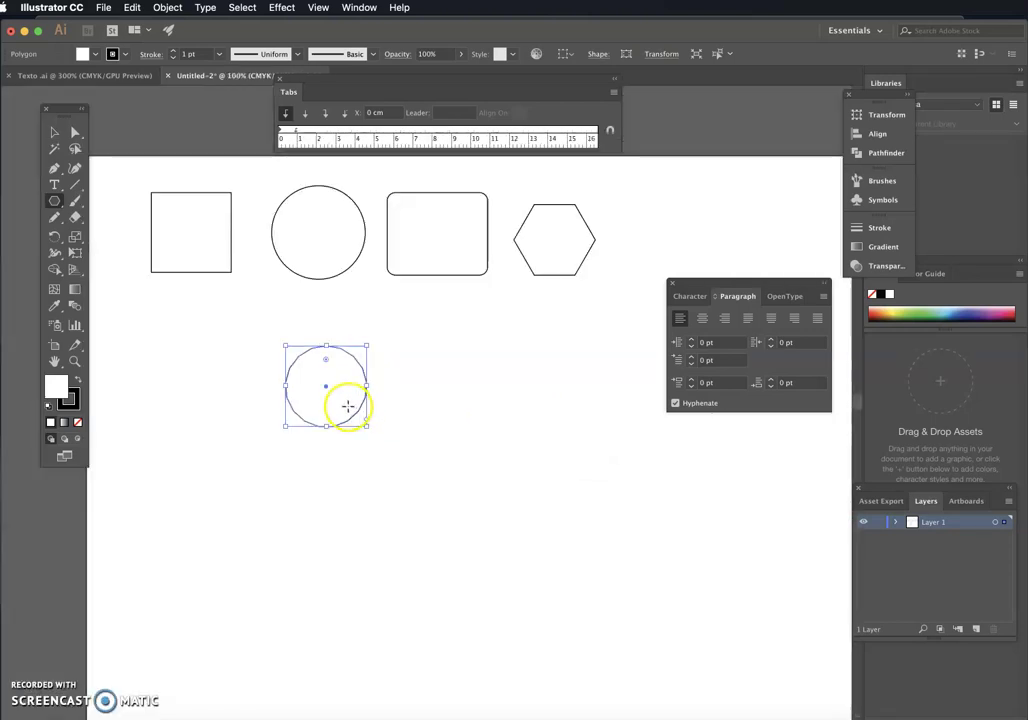
key(Delete)
Step: Create a five-sided polygon with a 2.1096 cm radius below the row of shapes, and scale it down while flipping it upside down
click(403, 375)
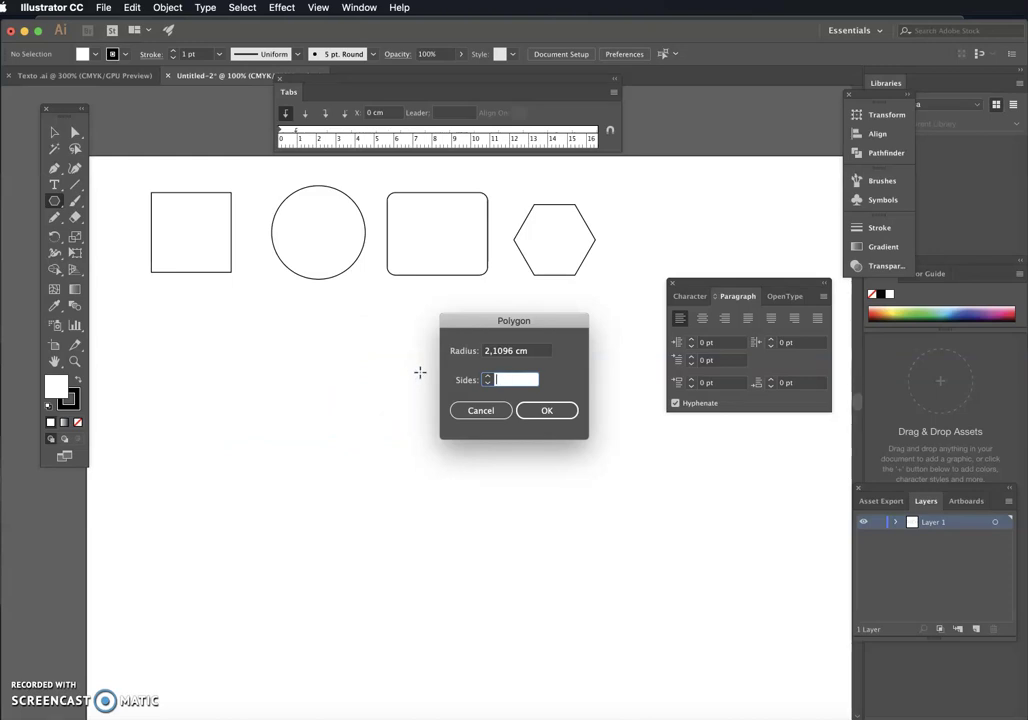
click(552, 411)
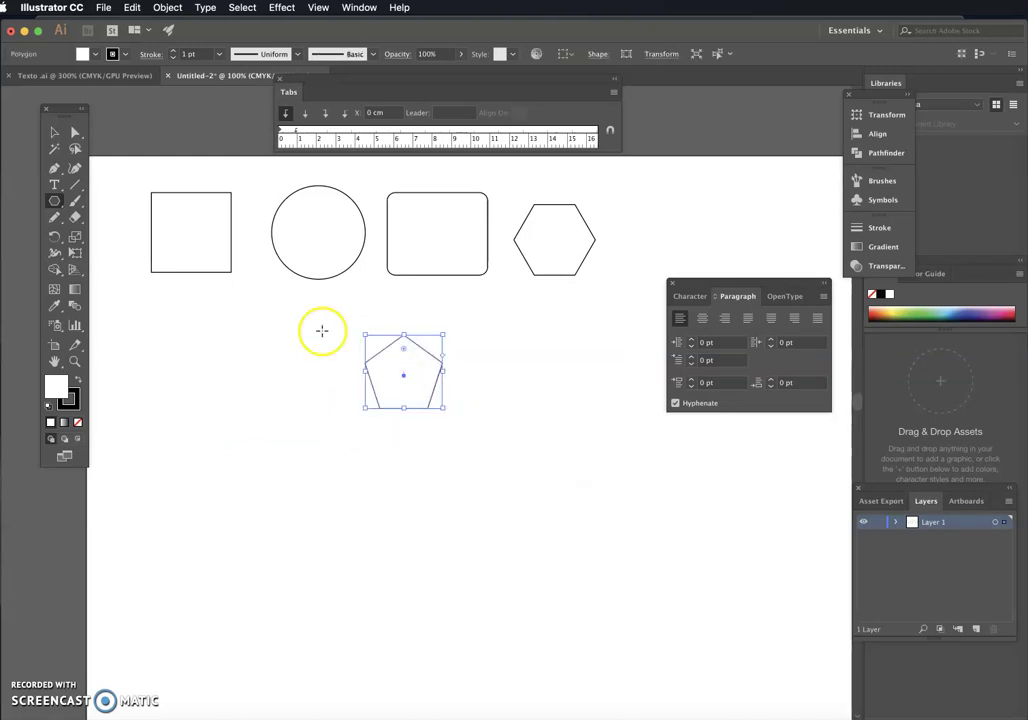
click(54, 135)
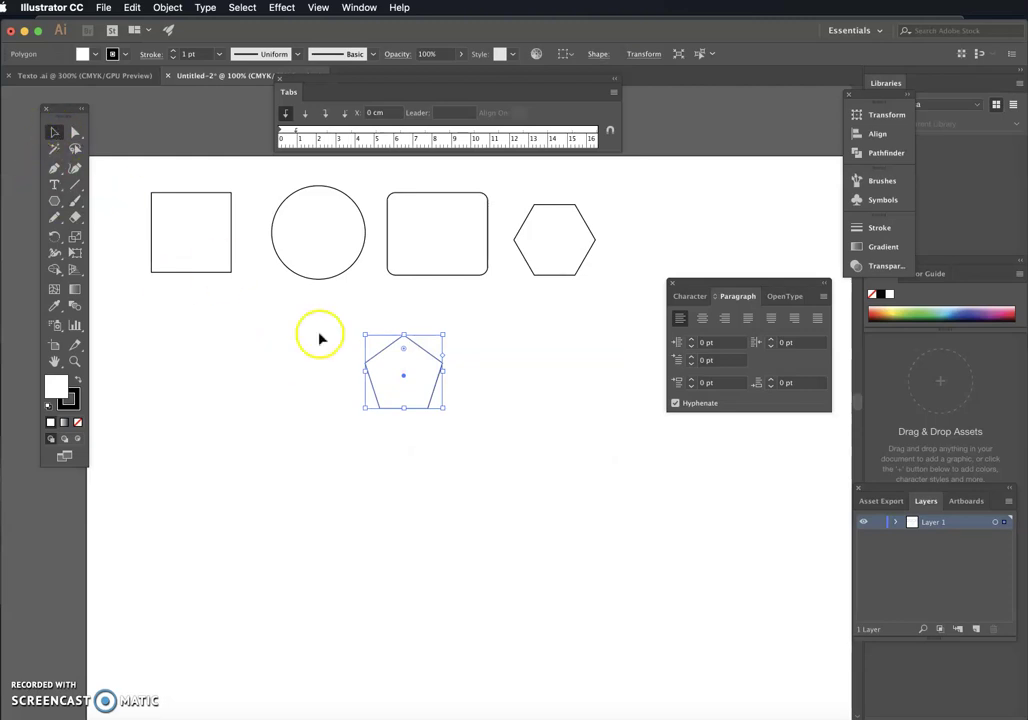
drag(443, 408, 326, 404)
Step: Place the inverted pentagon to the right of the hexagon and enlarge it to roughly the hexagon's height
click(54, 132)
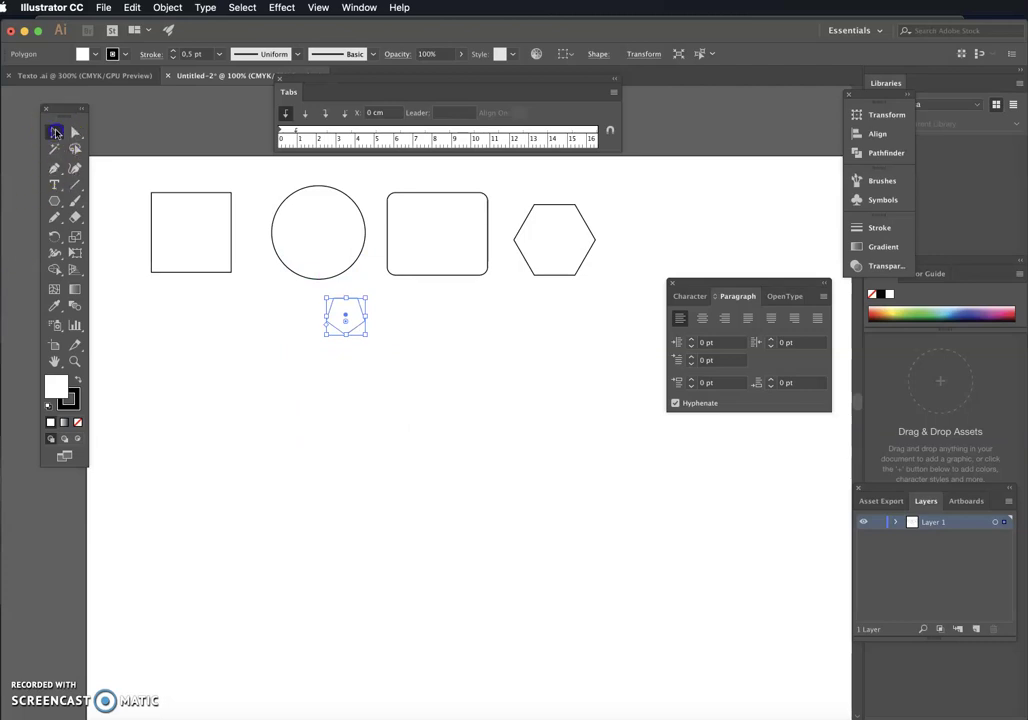
mouse_move(340, 312)
mouse_down()
mouse_move(618, 228)
mouse_move(640, 232)
mouse_move(677, 278)
mouse_up()
drag(642, 240, 670, 237)
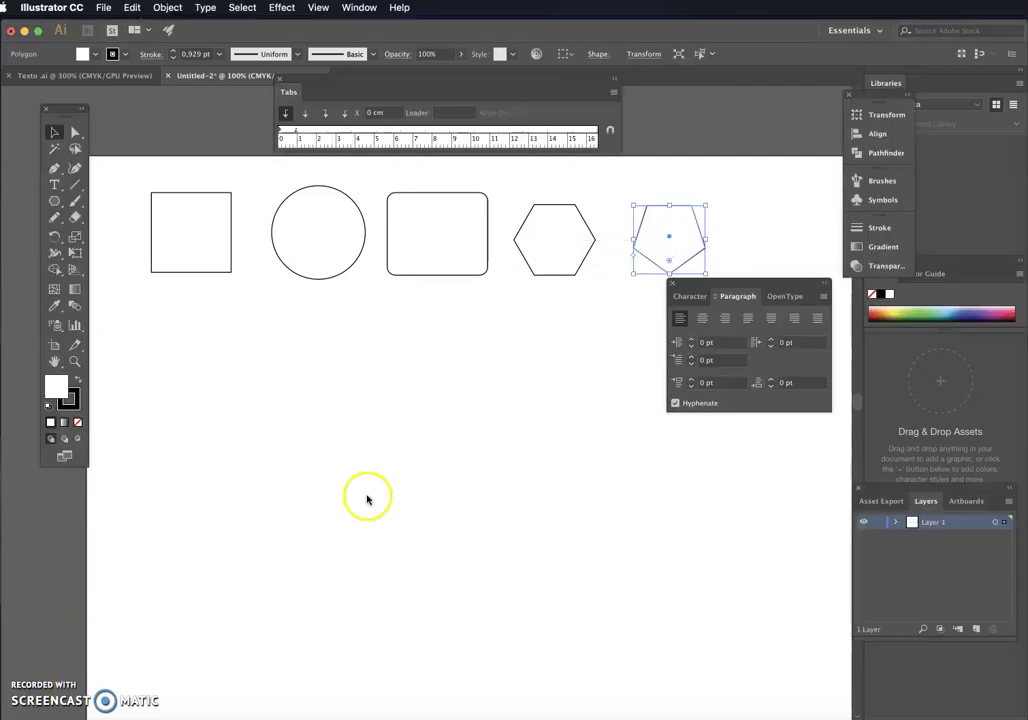
Step: Draw a five-pointed star below the square with radii of about 2.3 cm and 1.15 cm
drag(54, 201, 160, 265)
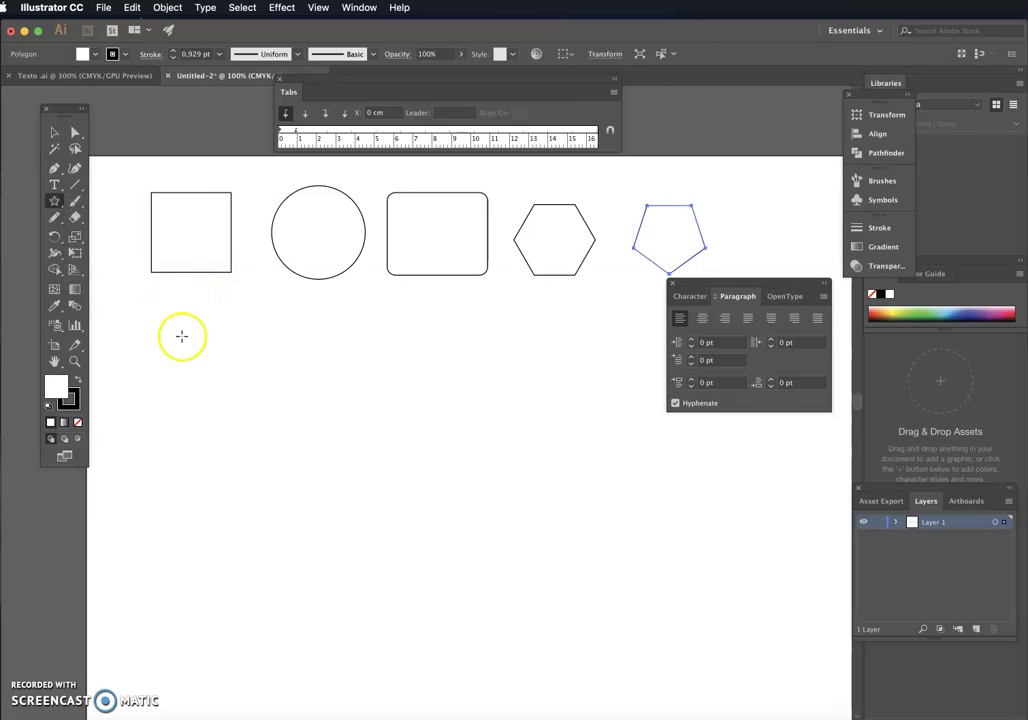
drag(174, 330, 220, 331)
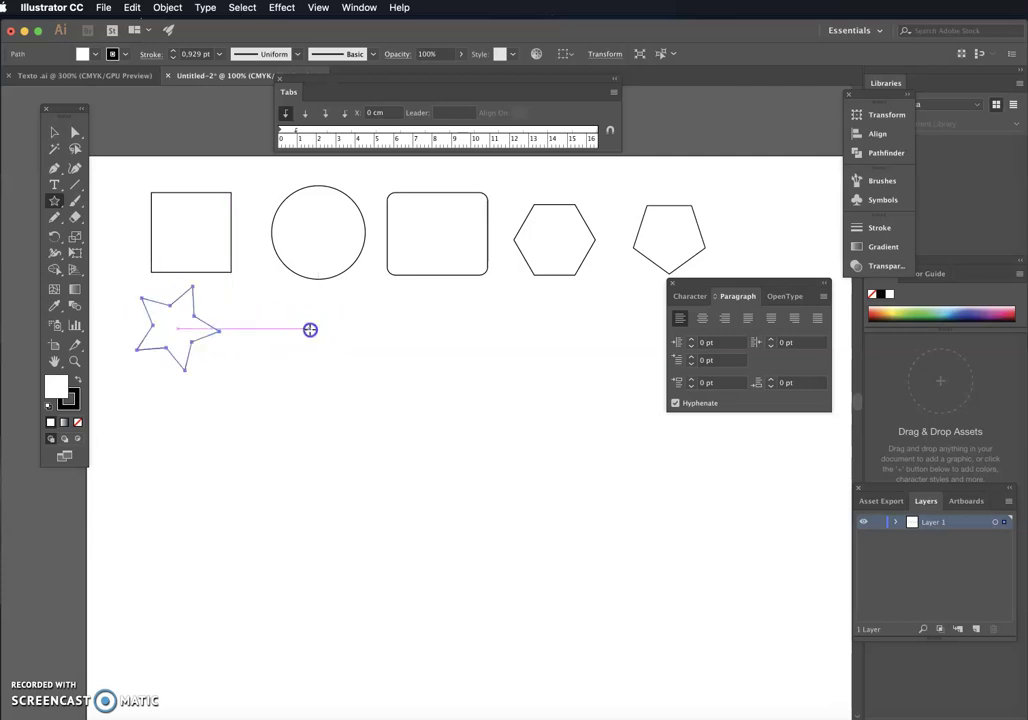
Step: Create a five-pointed star with radii of 5 cm and 8 cm below the circle, and undo it
click(307, 329)
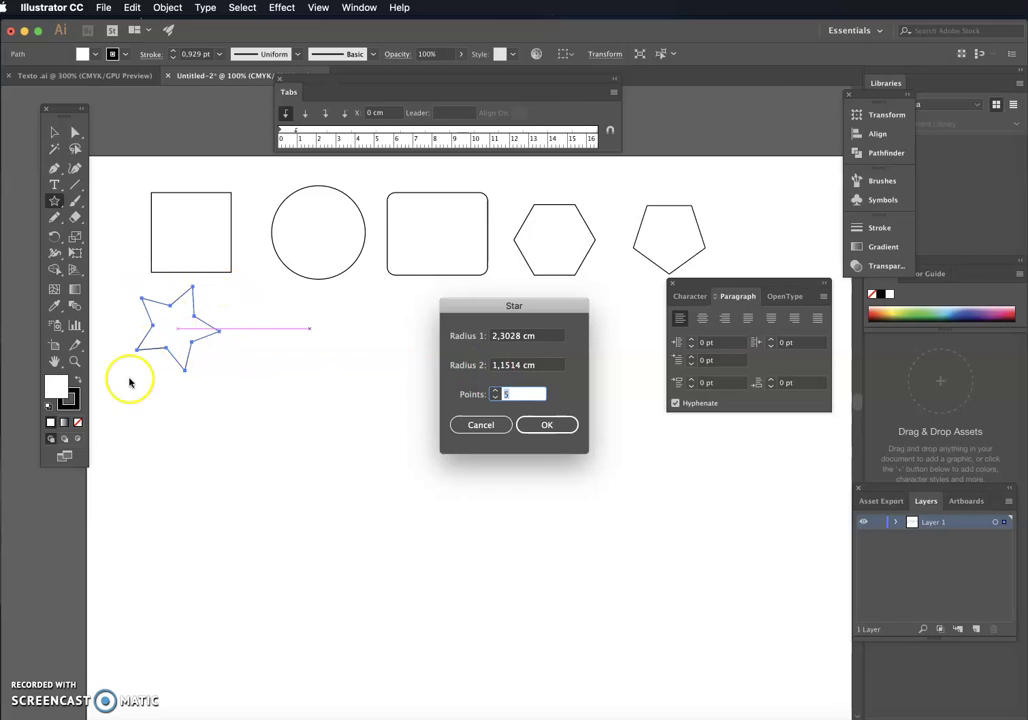
click(548, 337)
drag(548, 337, 448, 333)
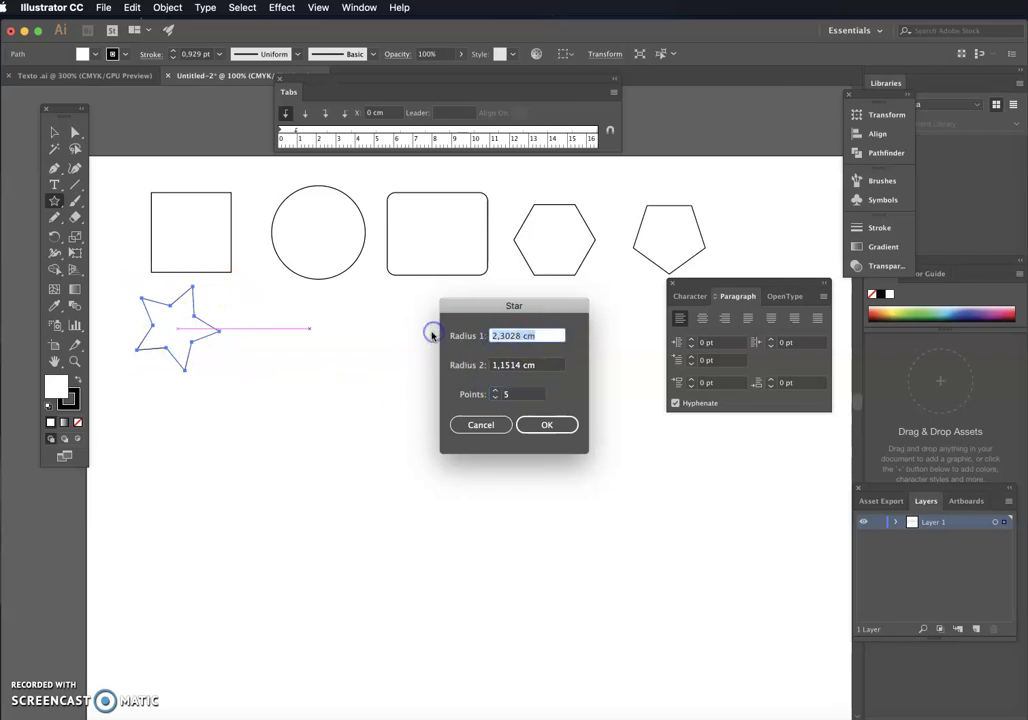
text(5)
drag(539, 368, 490, 367)
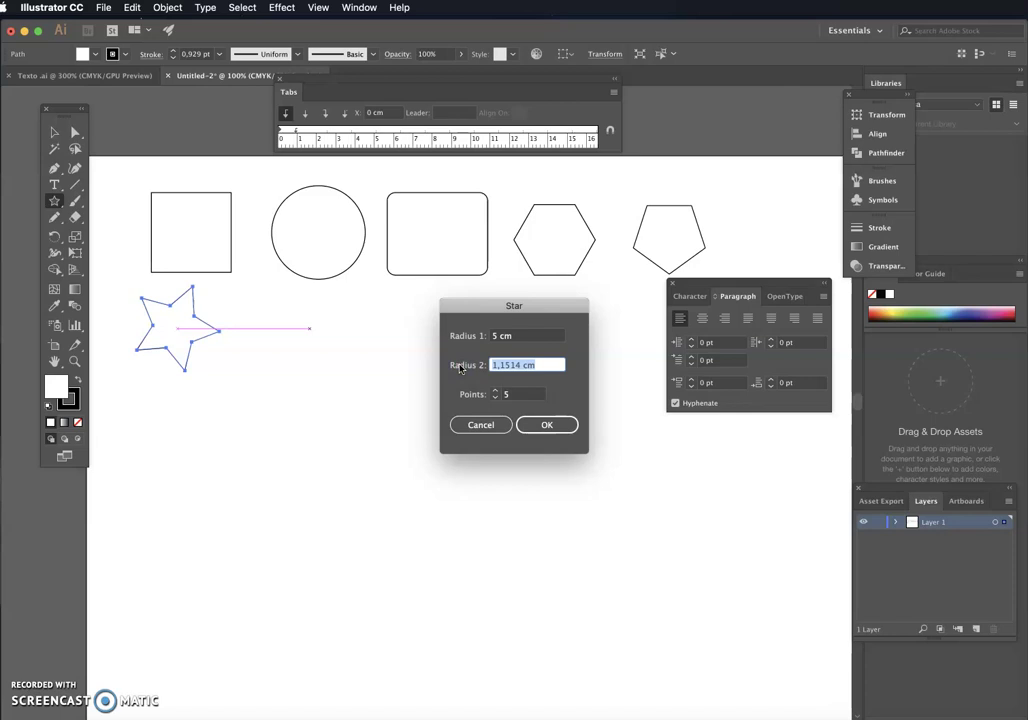
click(548, 428)
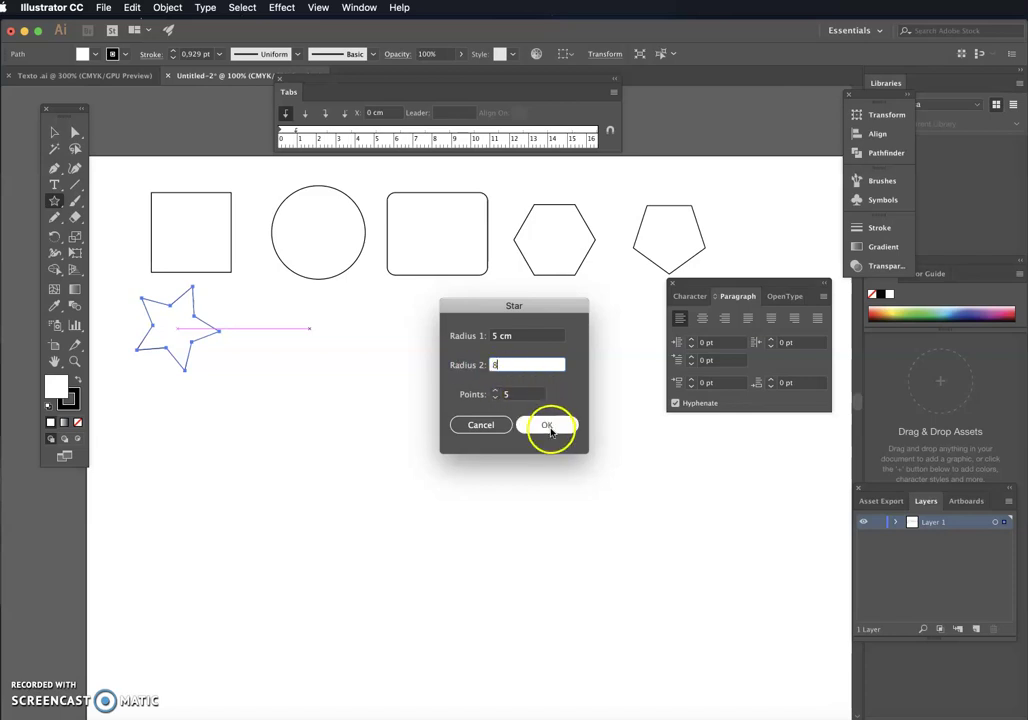
click(548, 427)
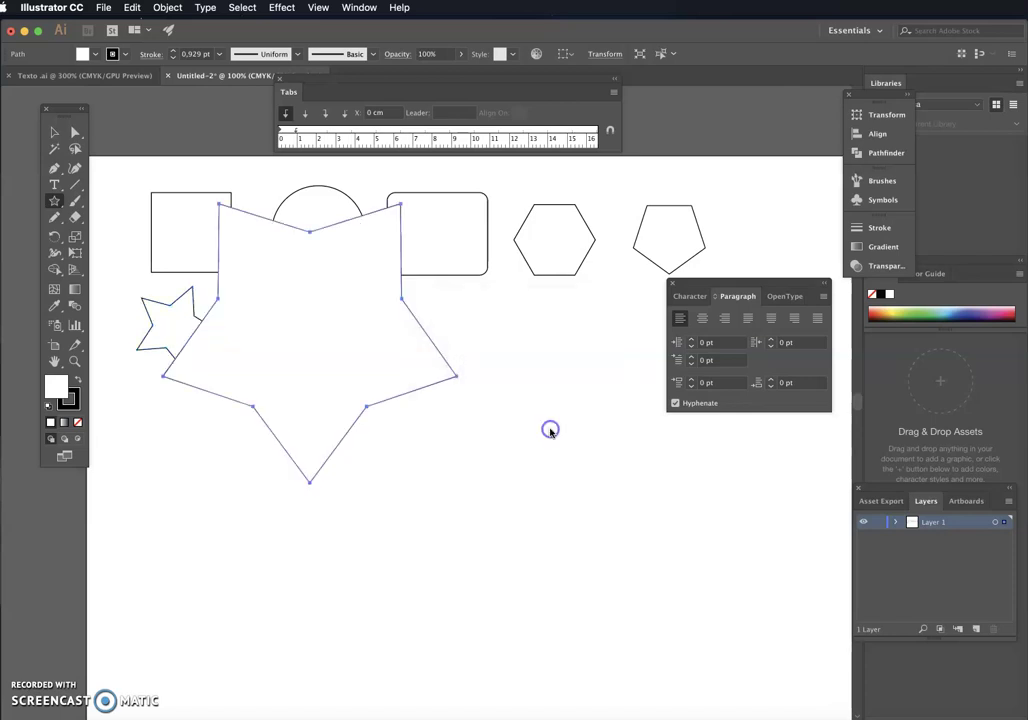
key(super+z)
click(30, 693)
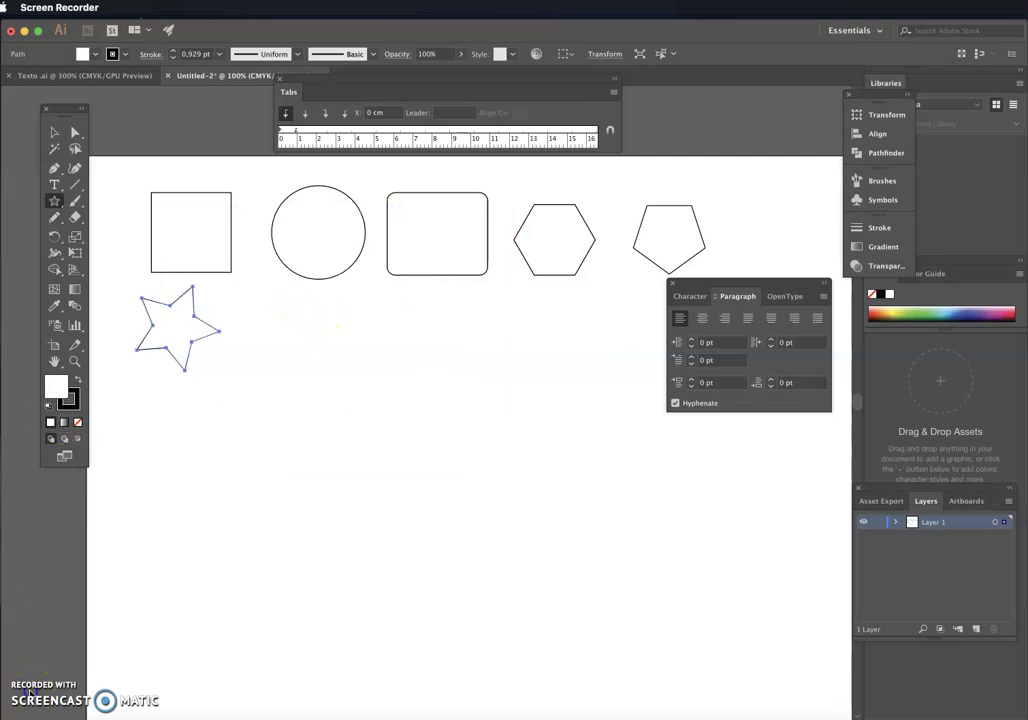
Step: Create an eight-pointed star with Radius 1 set to 10 cm
click(436, 360)
click(494, 335)
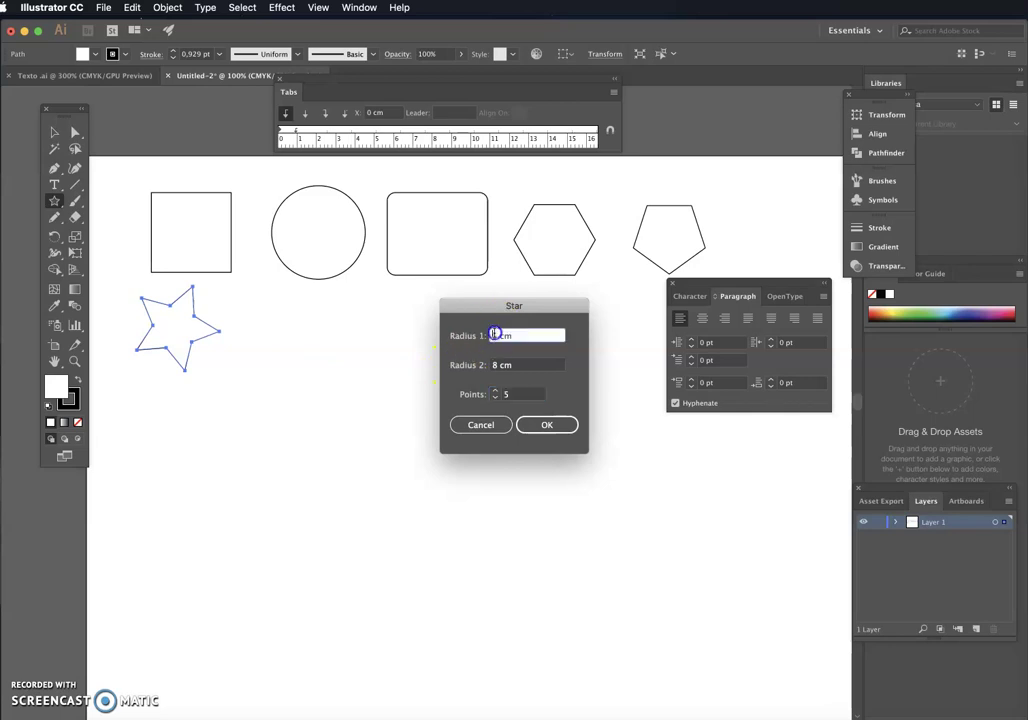
text(0)
click(497, 365)
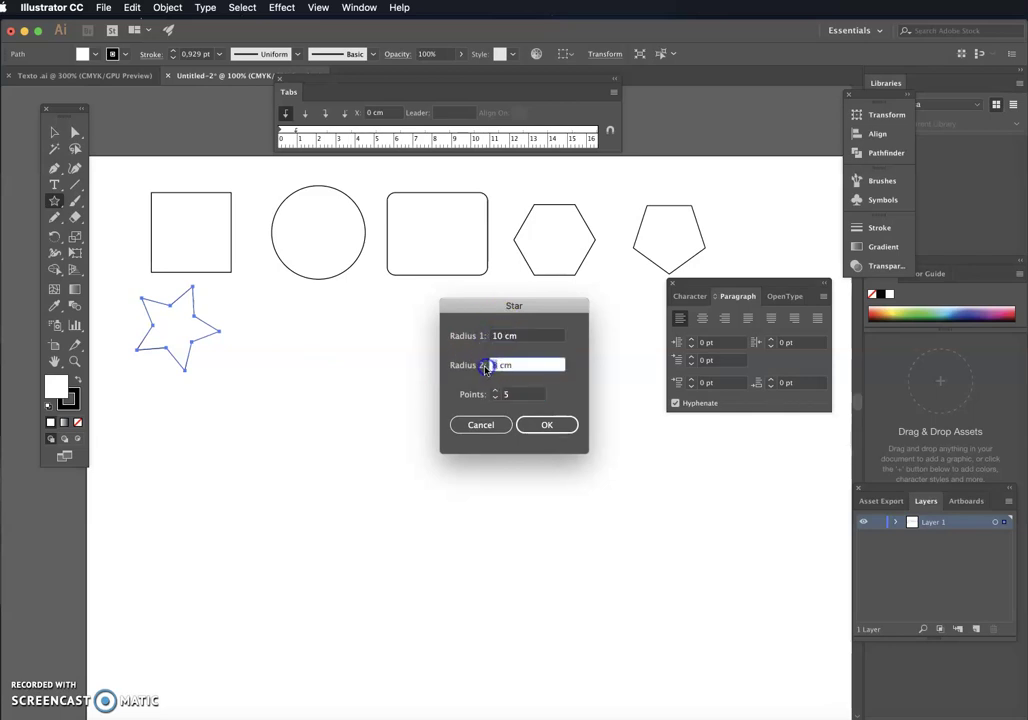
click(505, 393)
text(8)
click(547, 424)
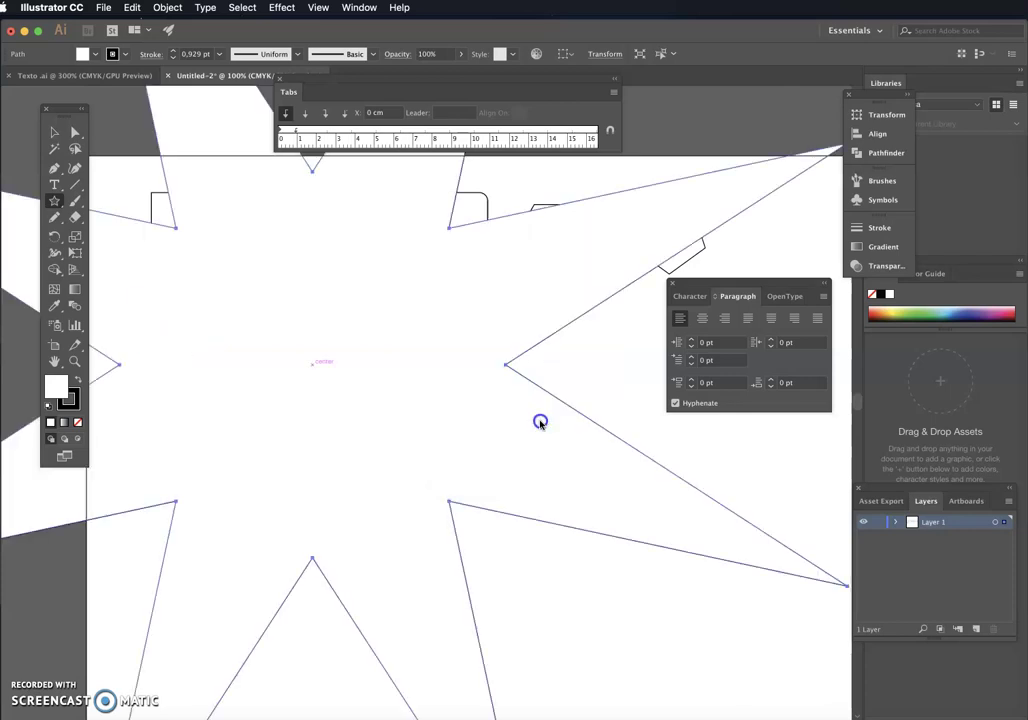
Step: Shrink the oversized eight-pointed star and place it below the circle, just right of the five-pointed star
scroll(337, 385, down, 3)
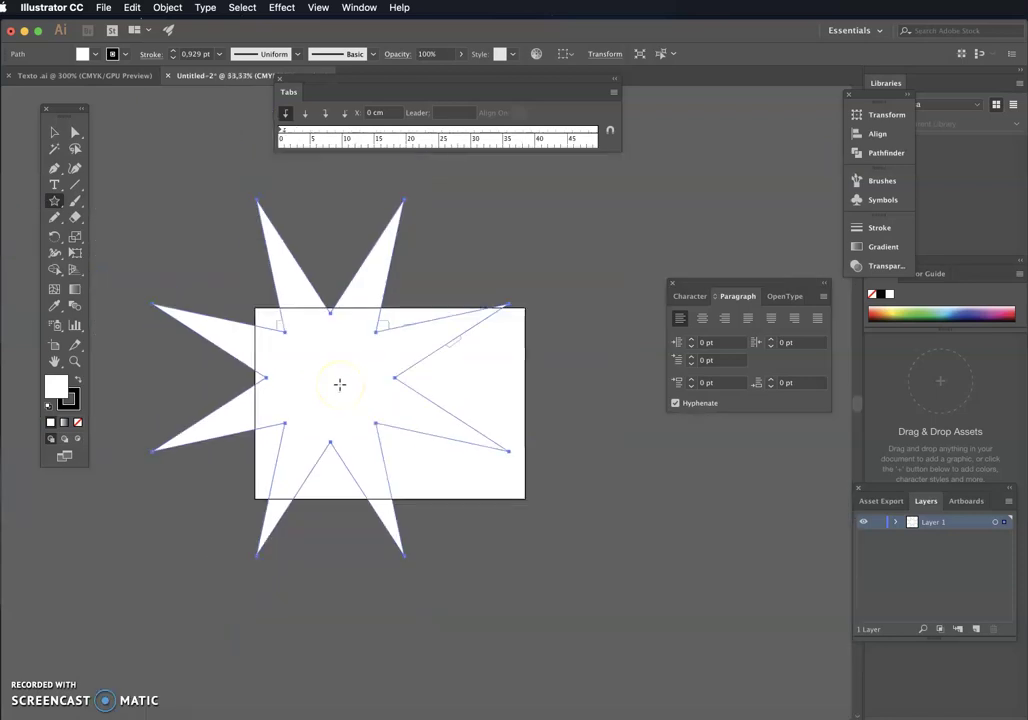
click(54, 131)
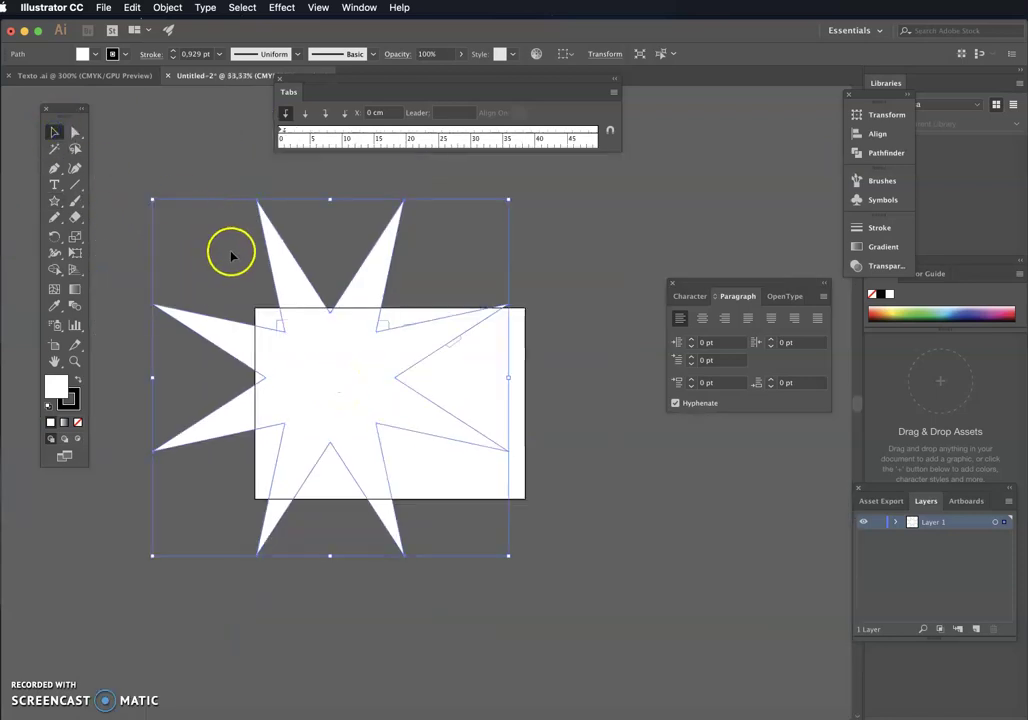
drag(152, 200, 481, 528)
drag(496, 544, 305, 360)
scroll(328, 374, up, 3)
scroll(328, 376, down, 1)
click(385, 441)
click(245, 487)
click(328, 367)
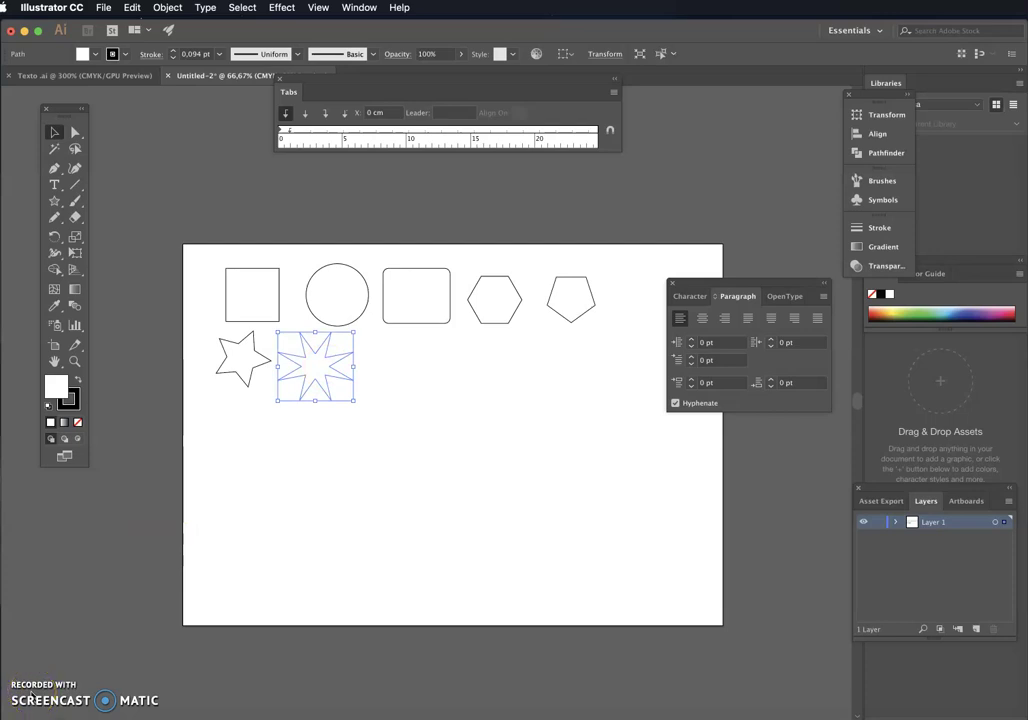
Step: Rotate the square slightly counterclockwise and undo the rotation
key(super+Tab)
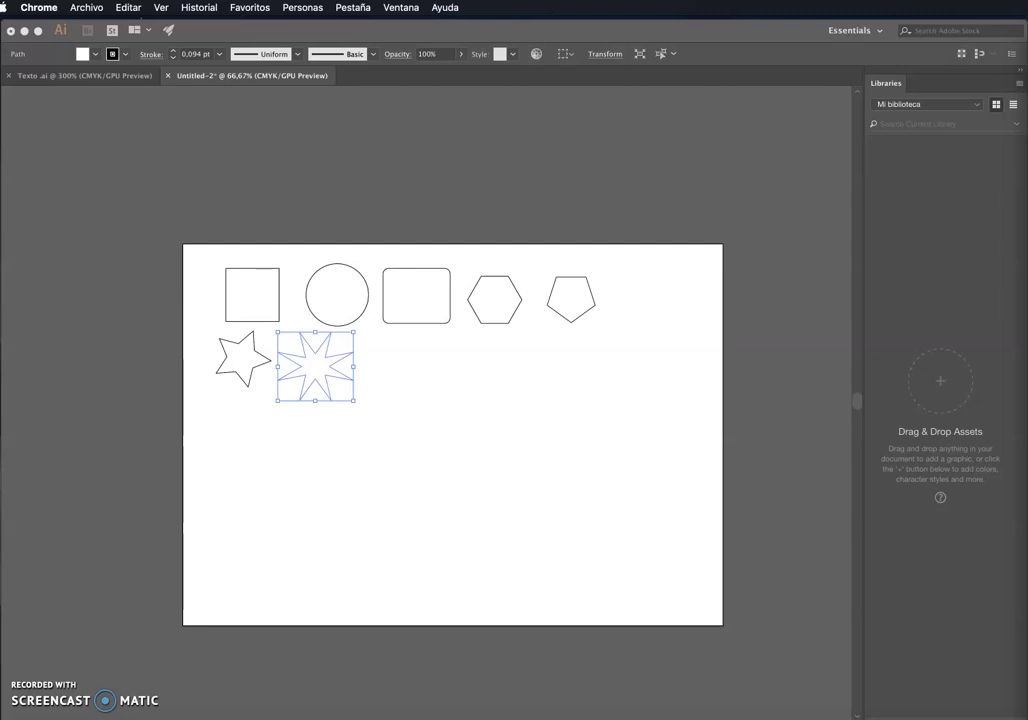
click(279, 293)
click(280, 293)
drag(284, 298, 284, 291)
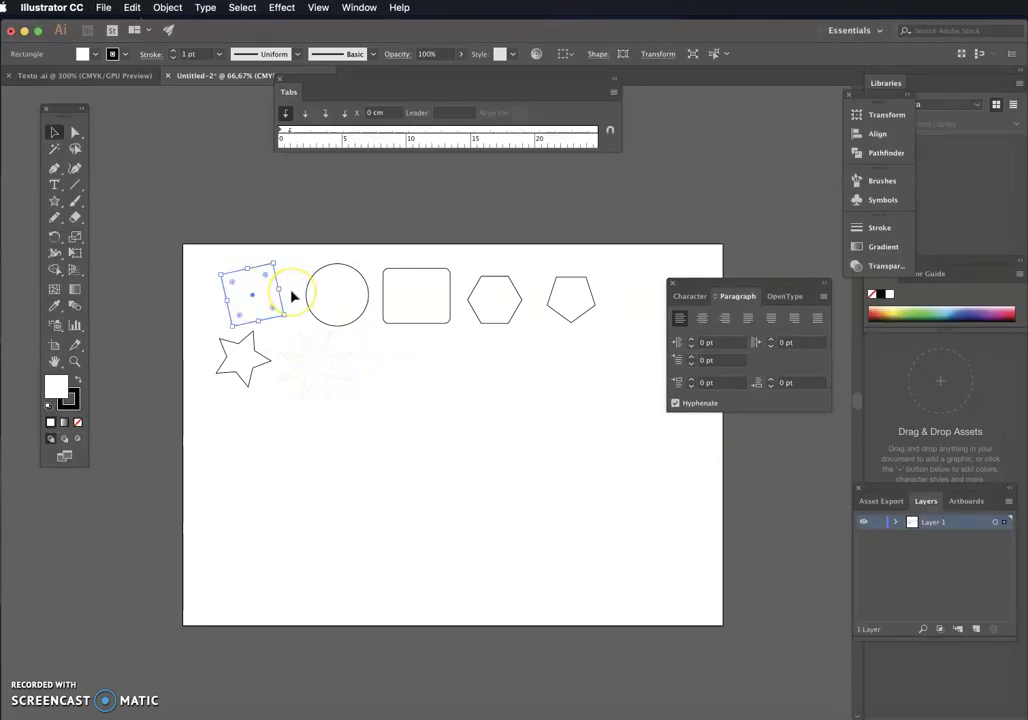
key(super+z)
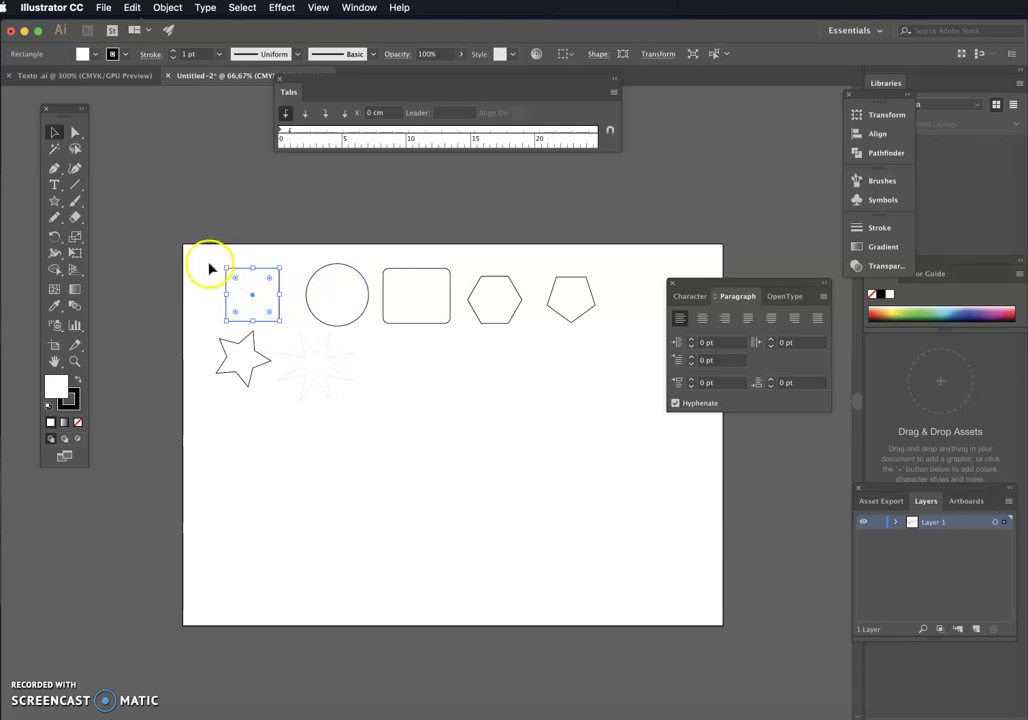
Step: Round all four corners of the square together by up to about 1.44 cm, and undo the rounding
drag(236, 278, 250, 291)
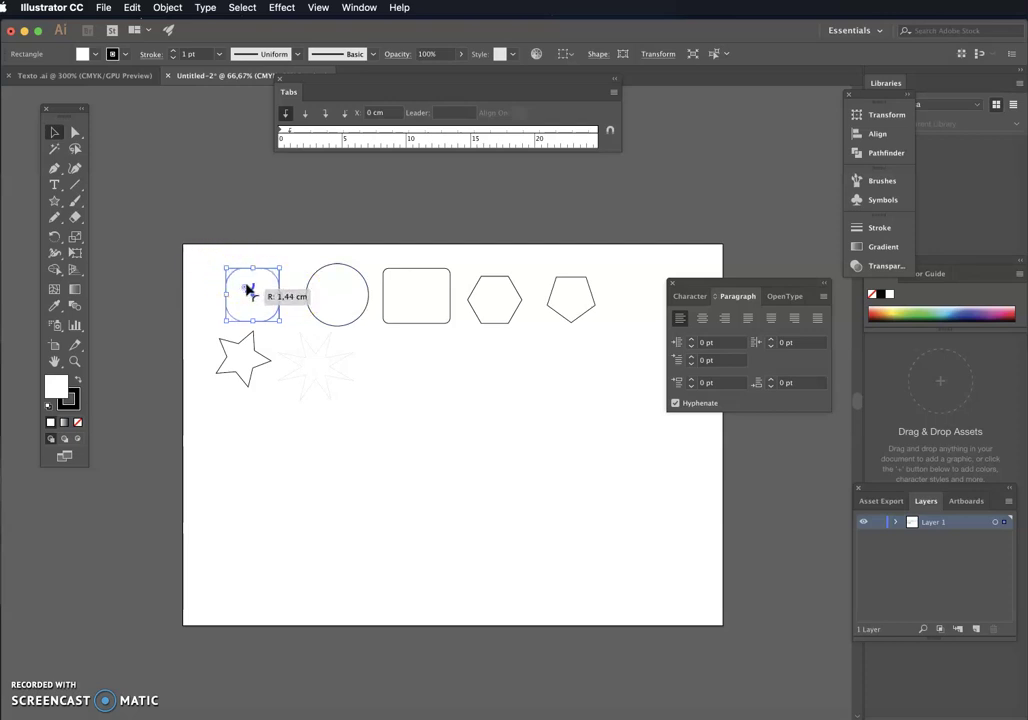
drag(247, 289, 243, 287)
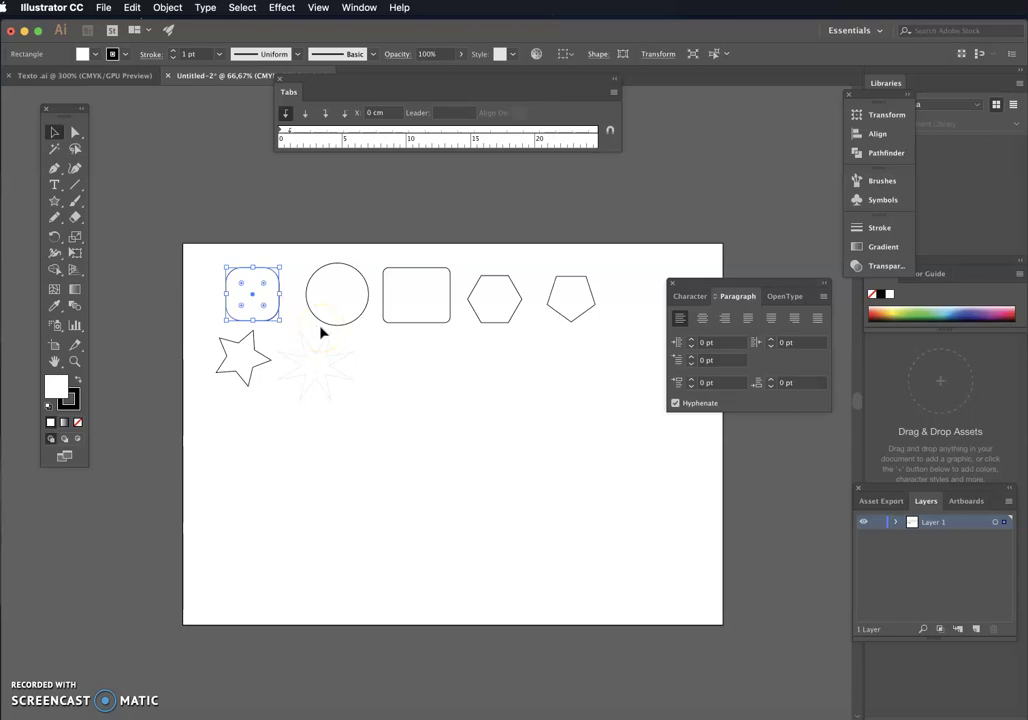
key(super+z)
Step: Round only the square's upper-left corner by directly selecting its anchor point, and deselect the shape
click(328, 331)
click(75, 132)
drag(310, 380, 245, 268)
click(225, 268)
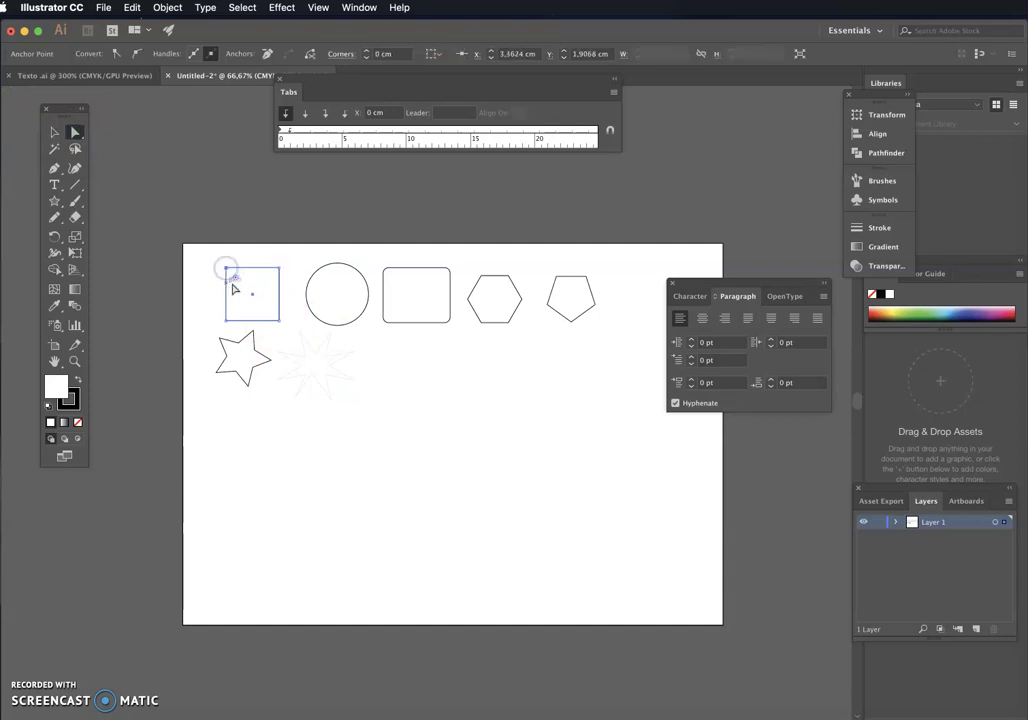
drag(236, 280, 246, 289)
click(204, 234)
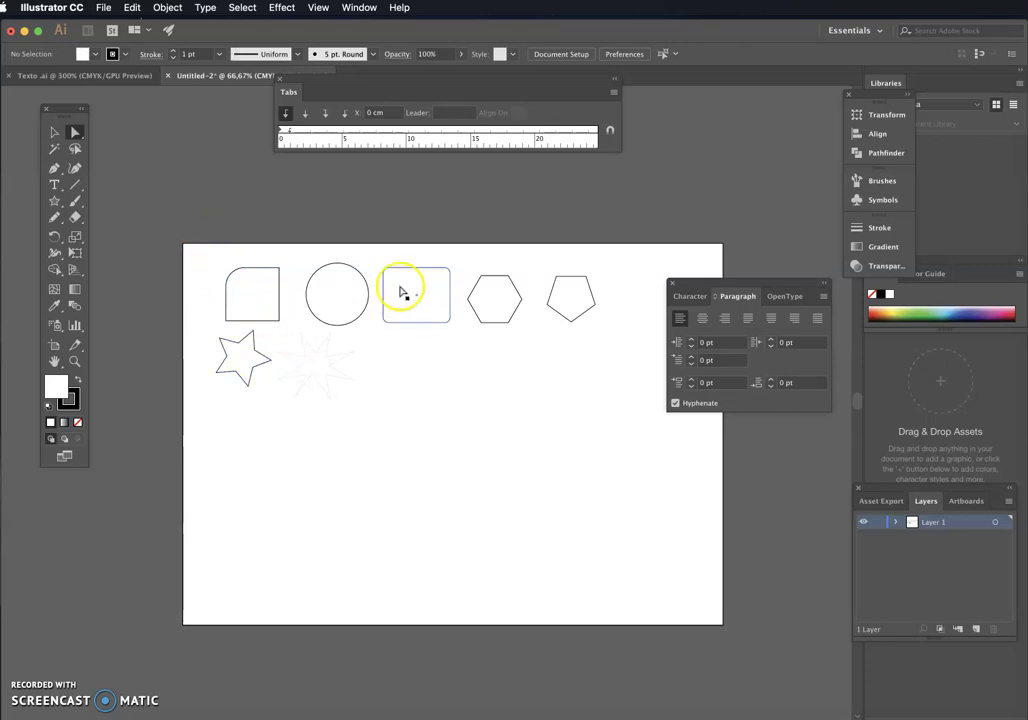
Step: Turn the circle into a pie shape by opening a wedge of roughly one third in its lower right, and deselect it
click(318, 272)
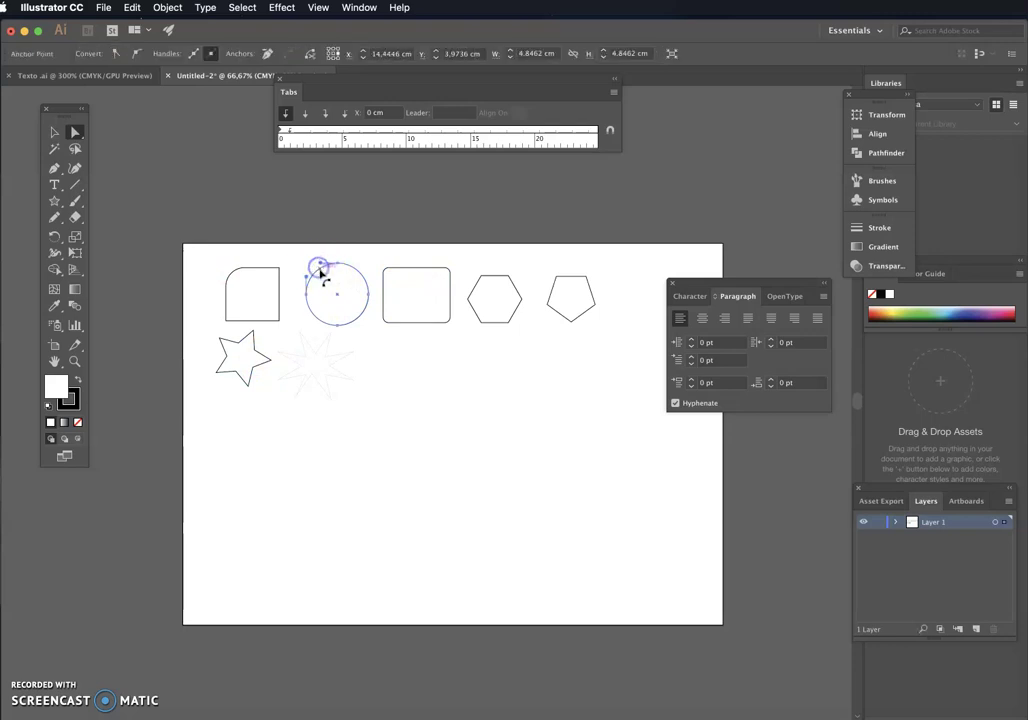
click(53, 133)
click(344, 248)
click(344, 268)
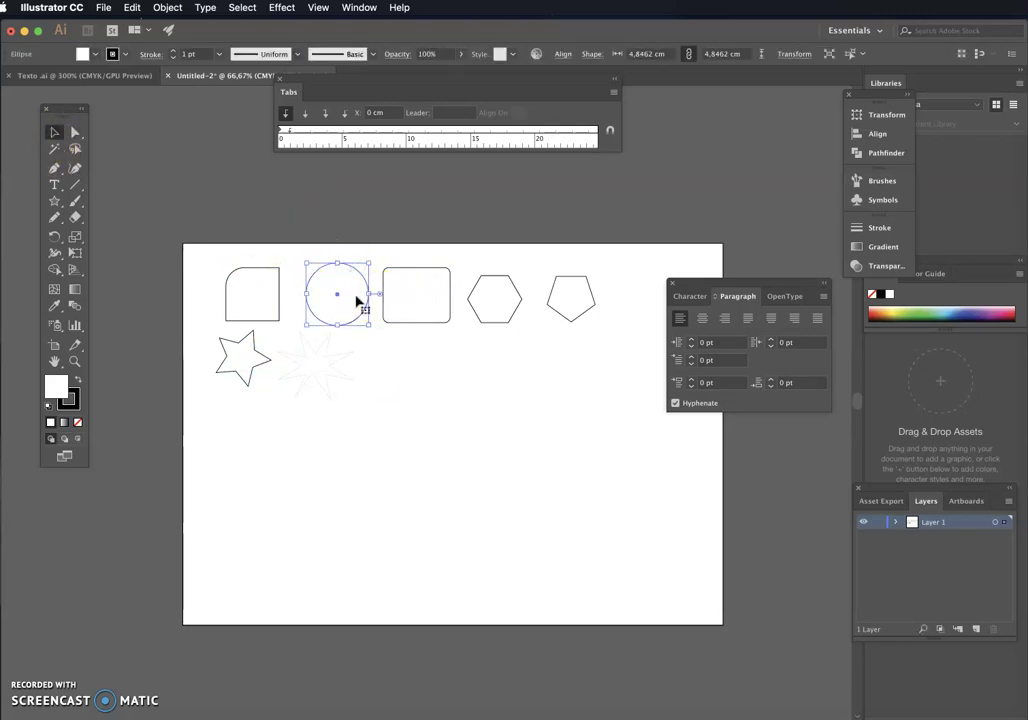
click(365, 298)
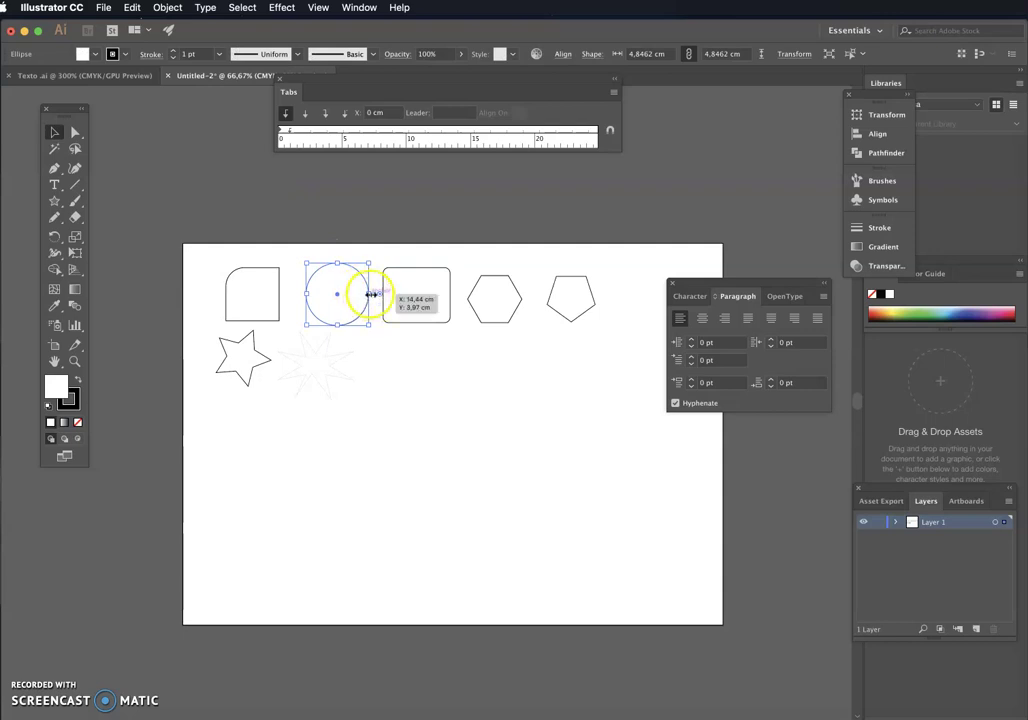
drag(380, 298, 367, 328)
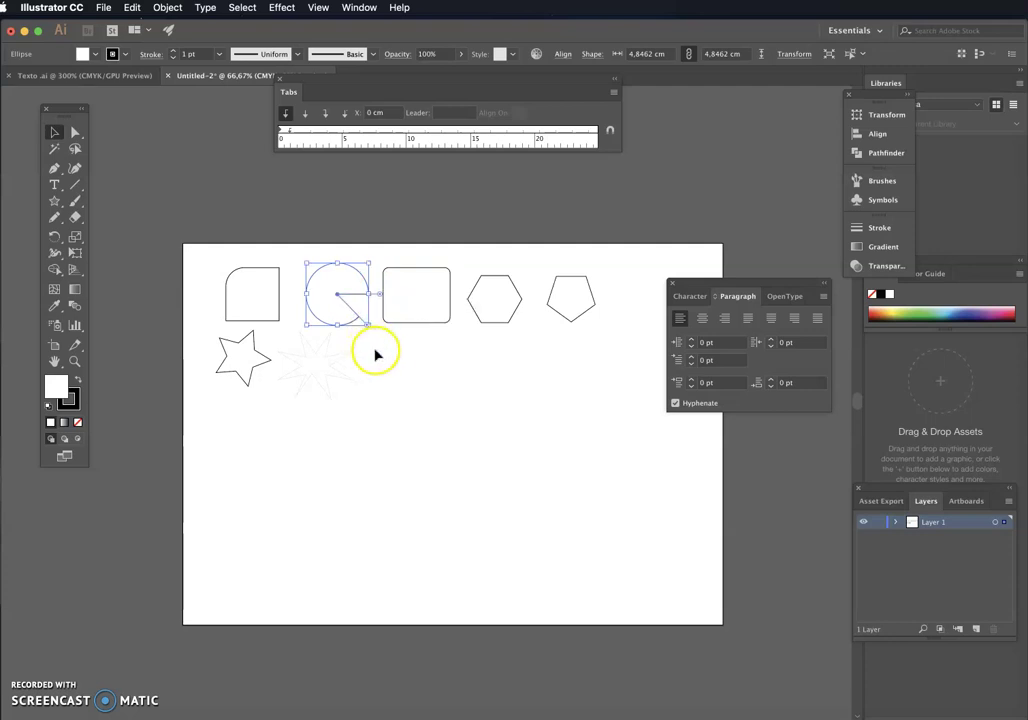
click(369, 335)
click(355, 306)
drag(368, 328, 325, 322)
click(465, 278)
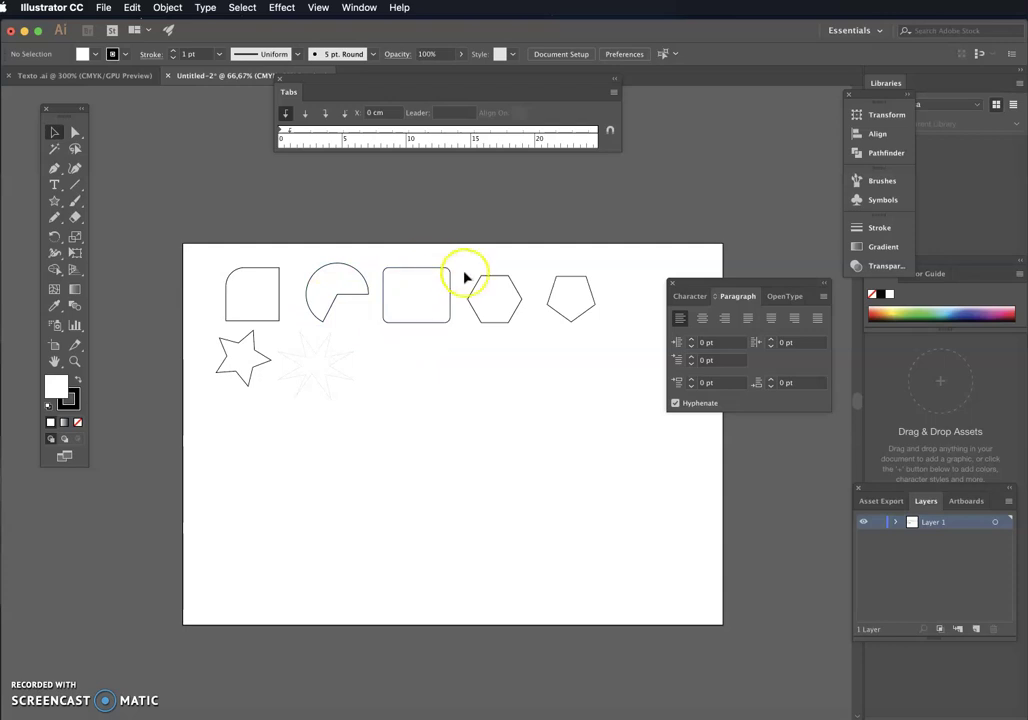
Step: Change the hexagon's number of sides to five using its on-shape side control
click(486, 277)
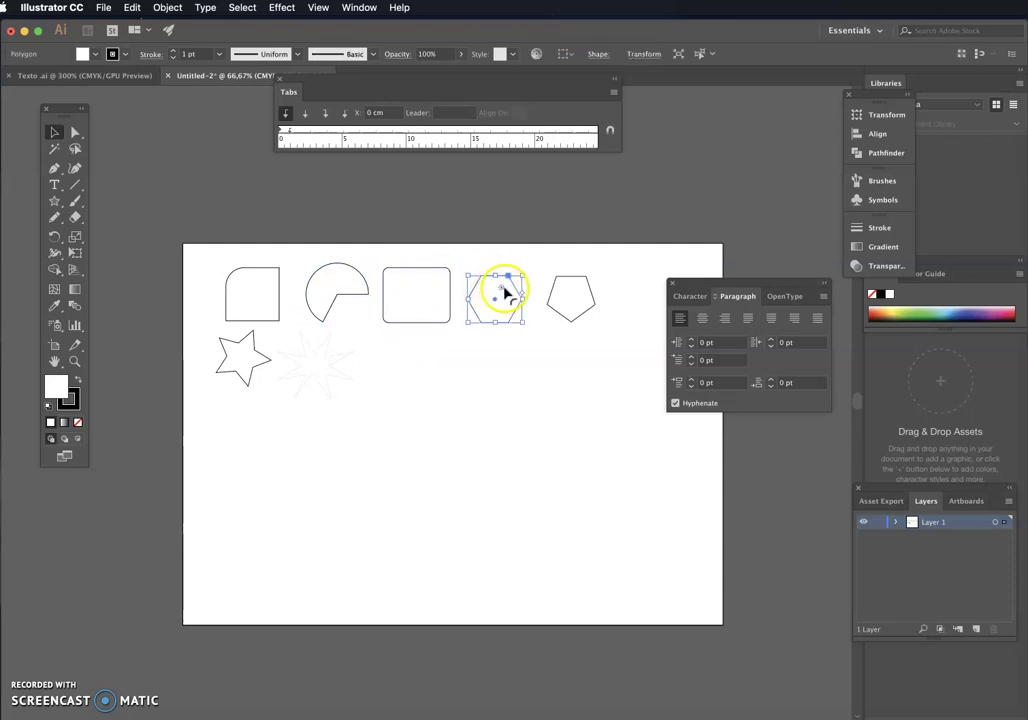
click(253, 269)
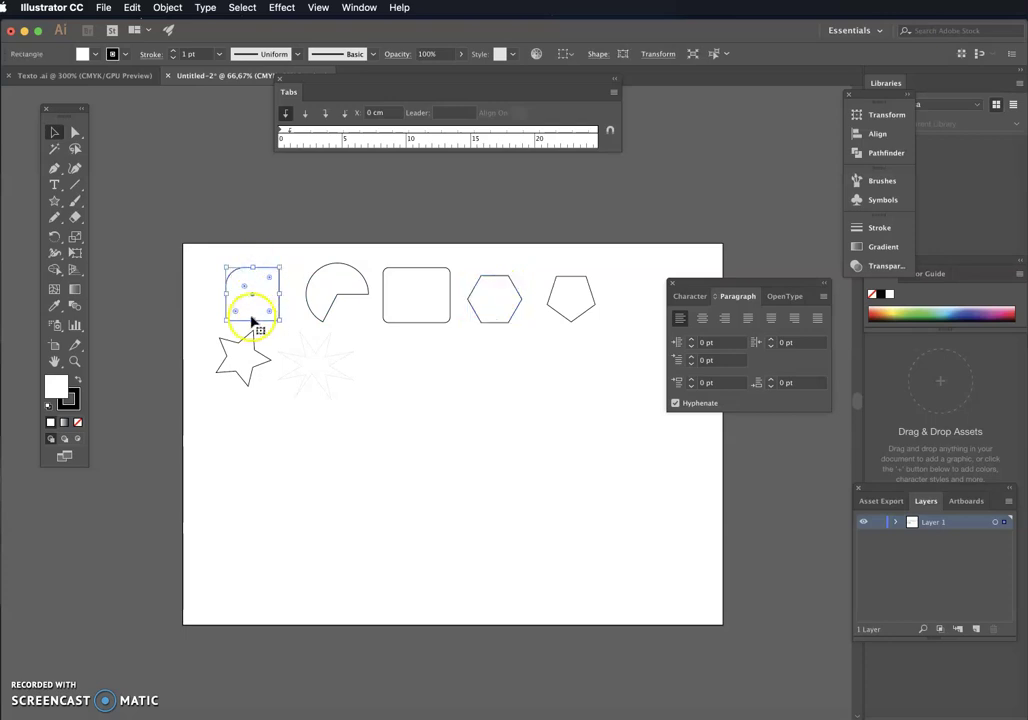
click(491, 277)
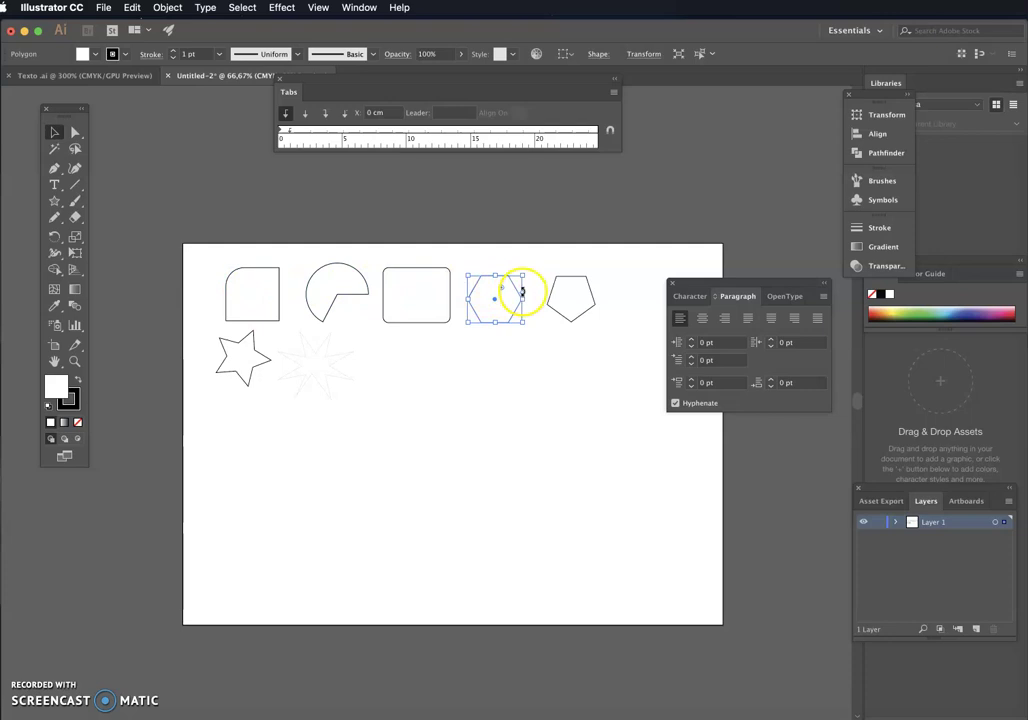
drag(522, 292, 523, 285)
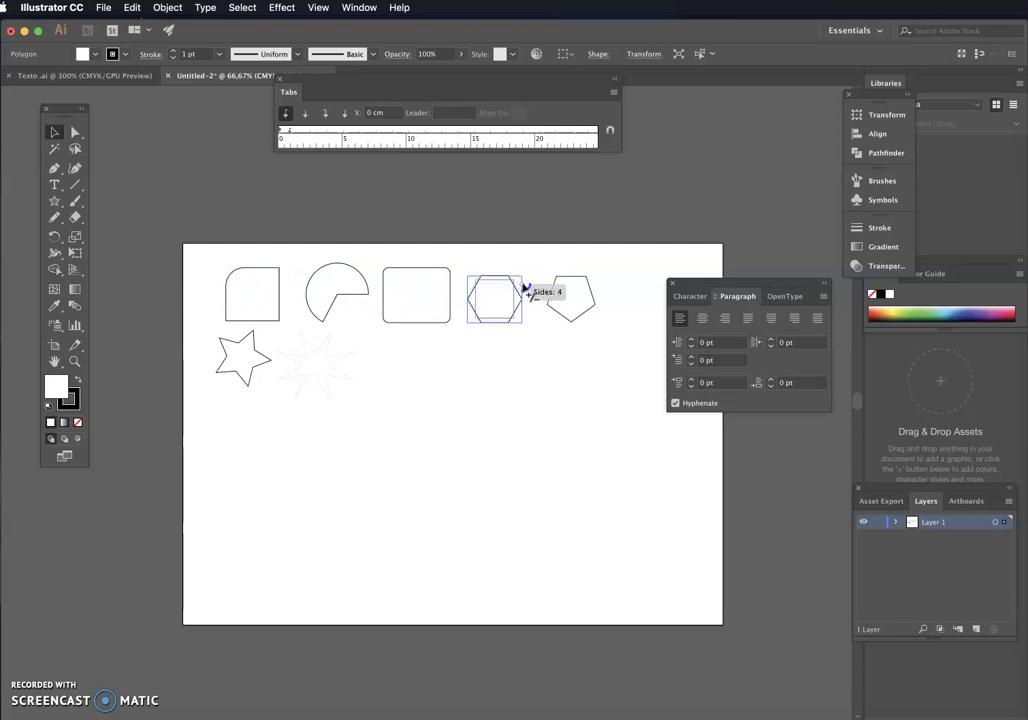
mouse_move(522, 285)
mouse_down()
mouse_move(519, 310)
mouse_move(522, 285)
mouse_up()
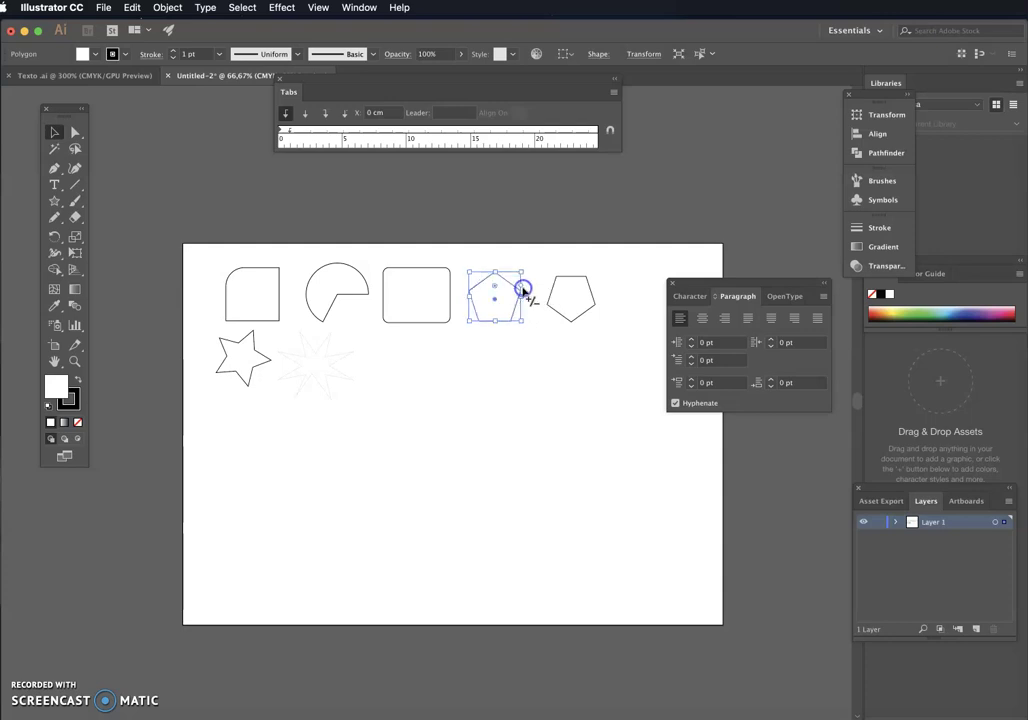
Step: Turn the inverted pentagon at the end of the row into an upright triangle, shift it slightly left and deselect it
click(561, 284)
mouse_move(574, 310)
mouse_down()
mouse_move(546, 316)
mouse_move(578, 291)
mouse_move(562, 291)
mouse_move(587, 314)
mouse_move(577, 312)
mouse_up()
click(546, 346)
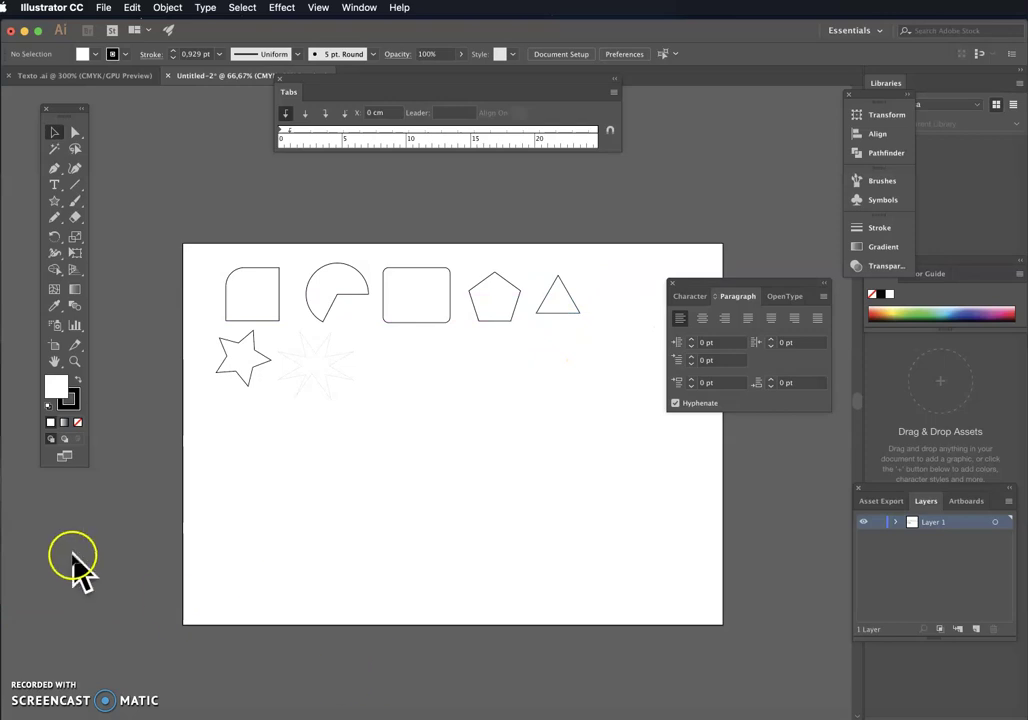
Step: Move the faint eight-pointed star slightly right, away from the five-pointed star, and deselect it
drag(321, 330, 337, 343)
click(349, 466)
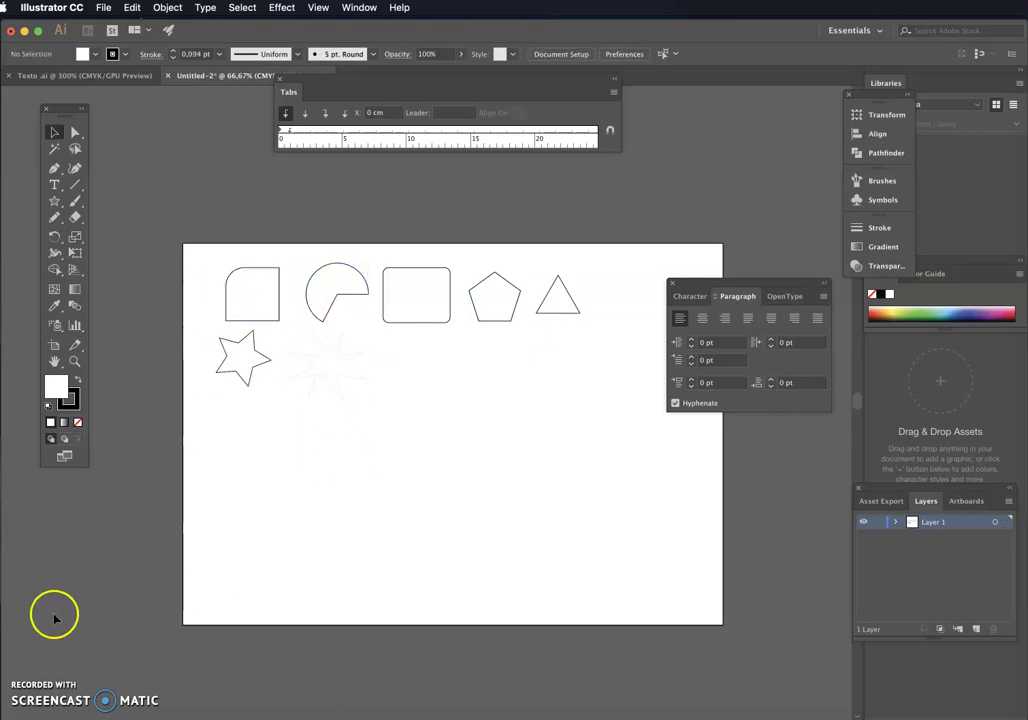
Step: Try rounding all three corners of the triangle at the end of the top row
click(27, 692)
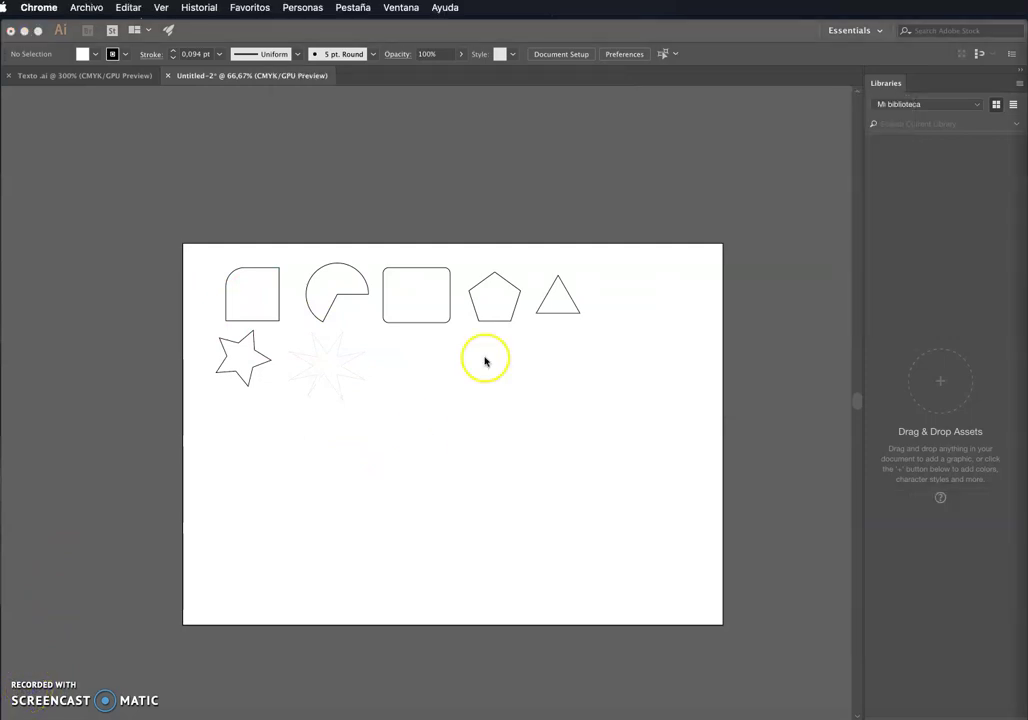
click(549, 293)
click(551, 293)
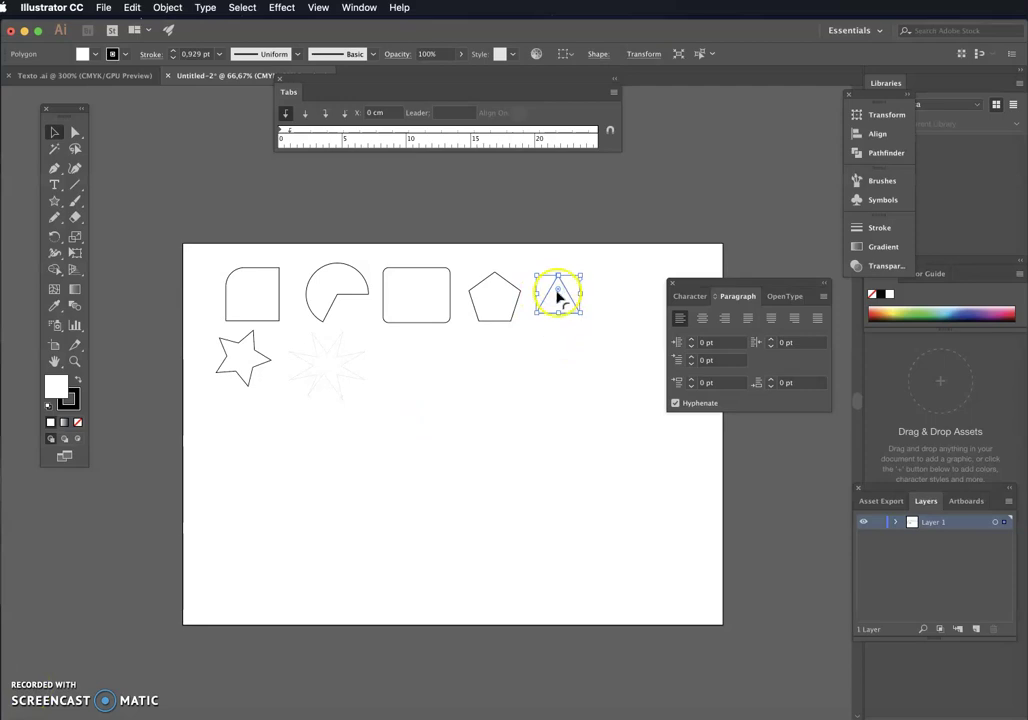
drag(558, 289, 558, 287)
drag(557, 287, 558, 287)
click(567, 353)
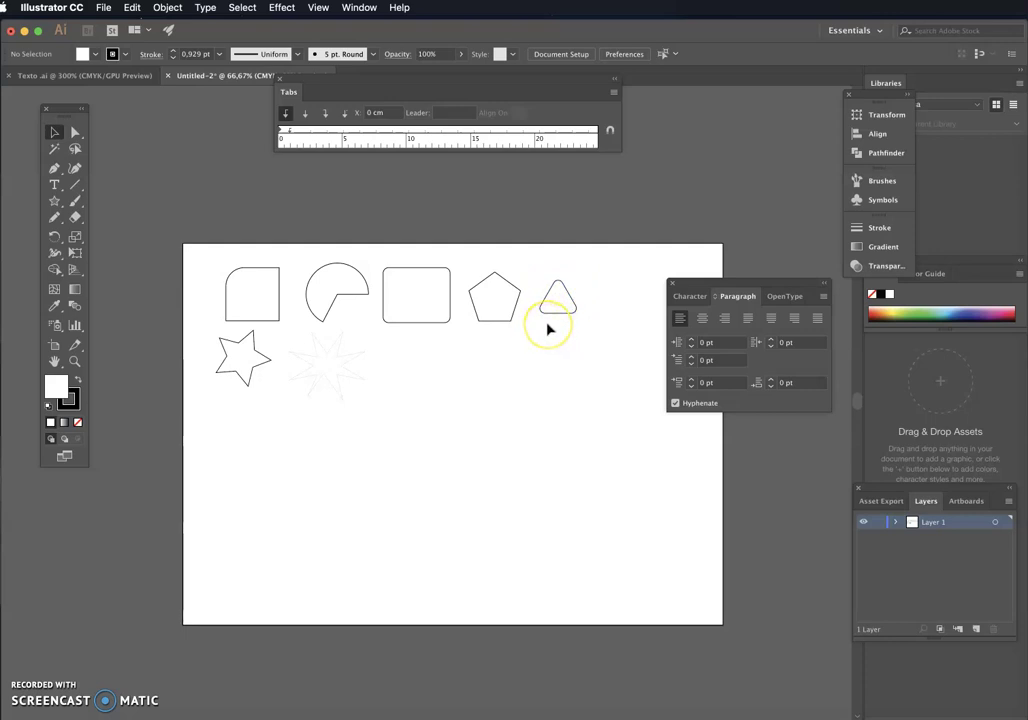
drag(548, 328, 527, 340)
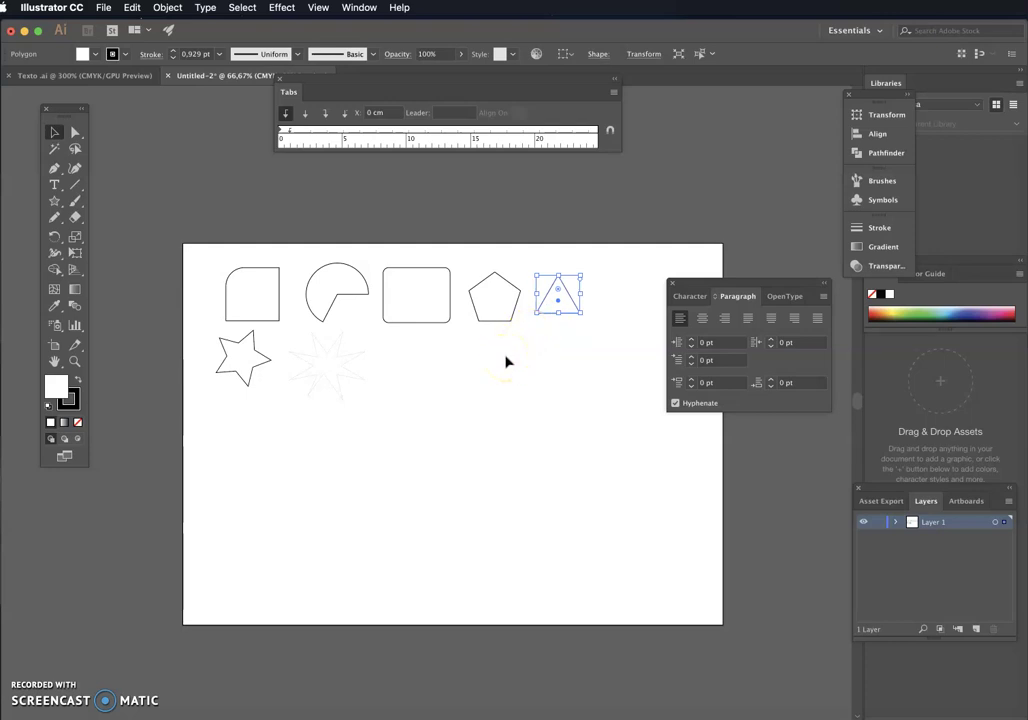
Step: Sketch two wide ellipses, a thin rectangle, a larger rectangle and a square across the lower artboard with the Shaper tool
click(54, 220)
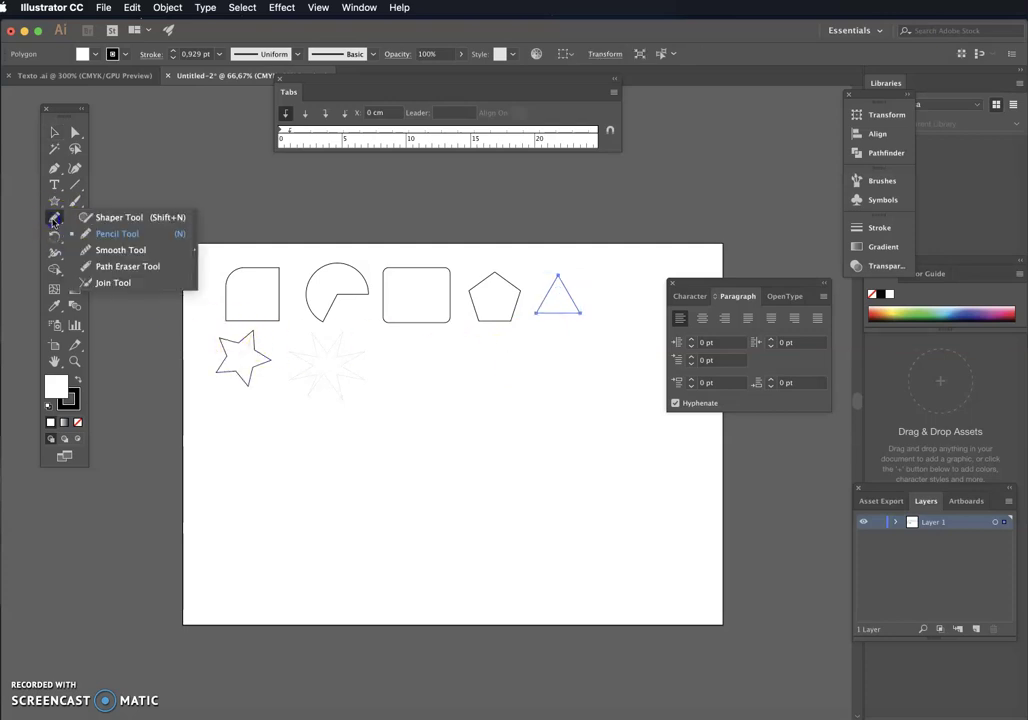
click(124, 221)
mouse_move(374, 404)
mouse_down()
mouse_move(463, 438)
mouse_move(459, 486)
mouse_up()
mouse_move(541, 411)
mouse_down()
mouse_move(554, 415)
mouse_move(538, 413)
mouse_up()
drag(460, 562, 456, 564)
mouse_move(307, 506)
mouse_down()
mouse_move(333, 556)
mouse_move(374, 519)
mouse_move(301, 507)
mouse_up()
mouse_move(222, 486)
mouse_down()
mouse_move(306, 487)
mouse_move(303, 499)
mouse_move(235, 487)
mouse_up()
click(365, 514)
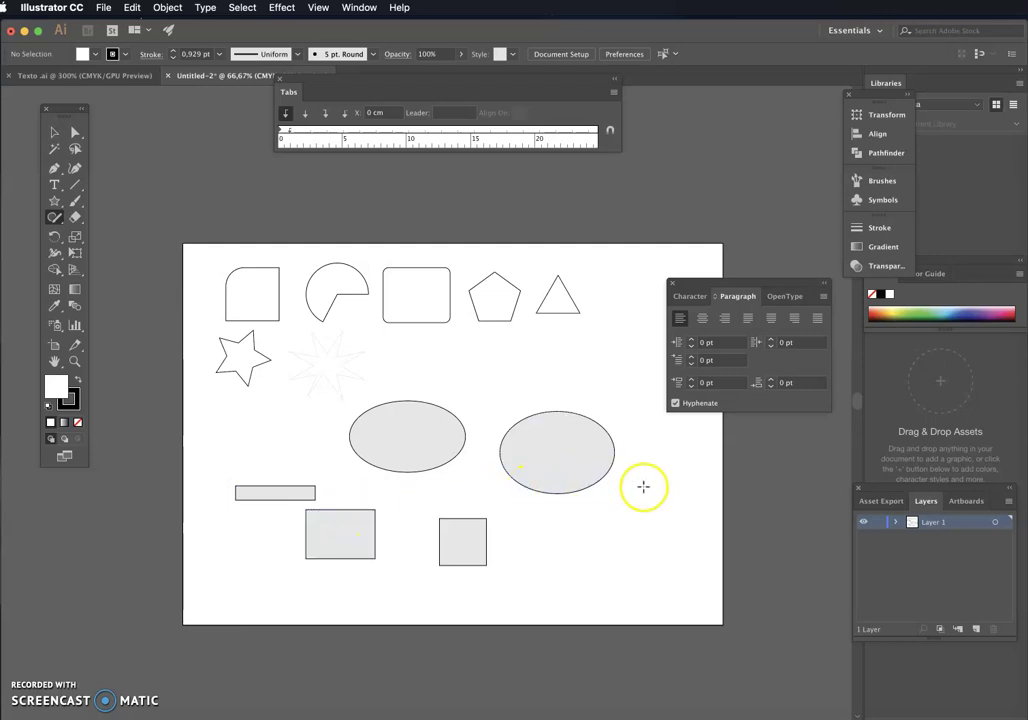
Step: Sketch a small hexagon to the lower right of the second ellipse with the Shaper tool
drag(644, 482, 644, 482)
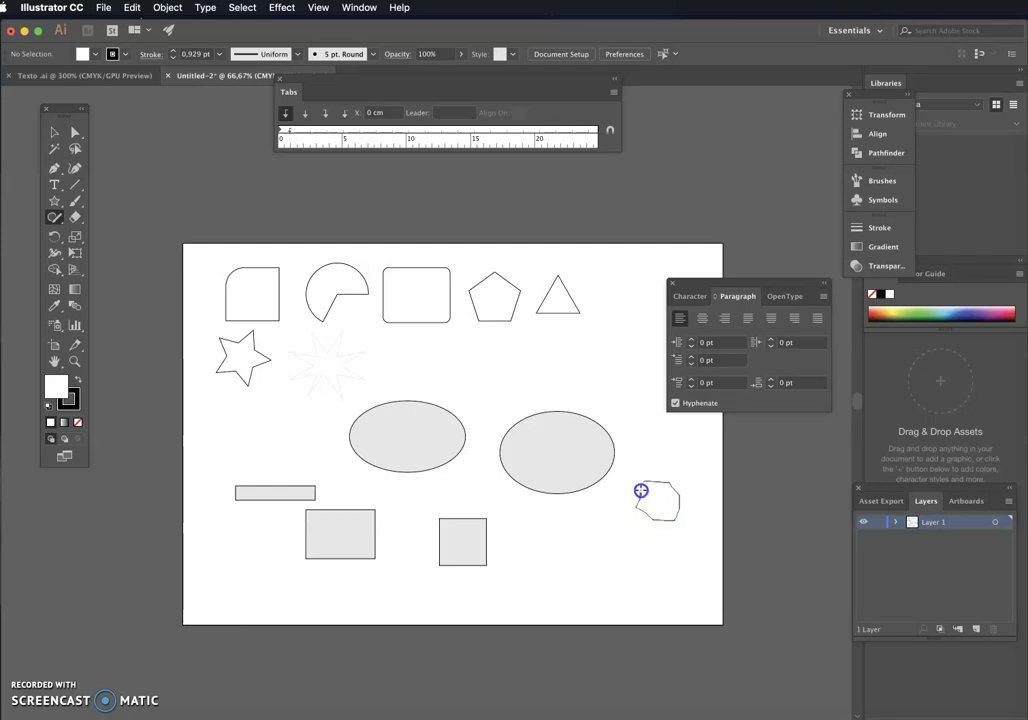
drag(641, 490, 643, 492)
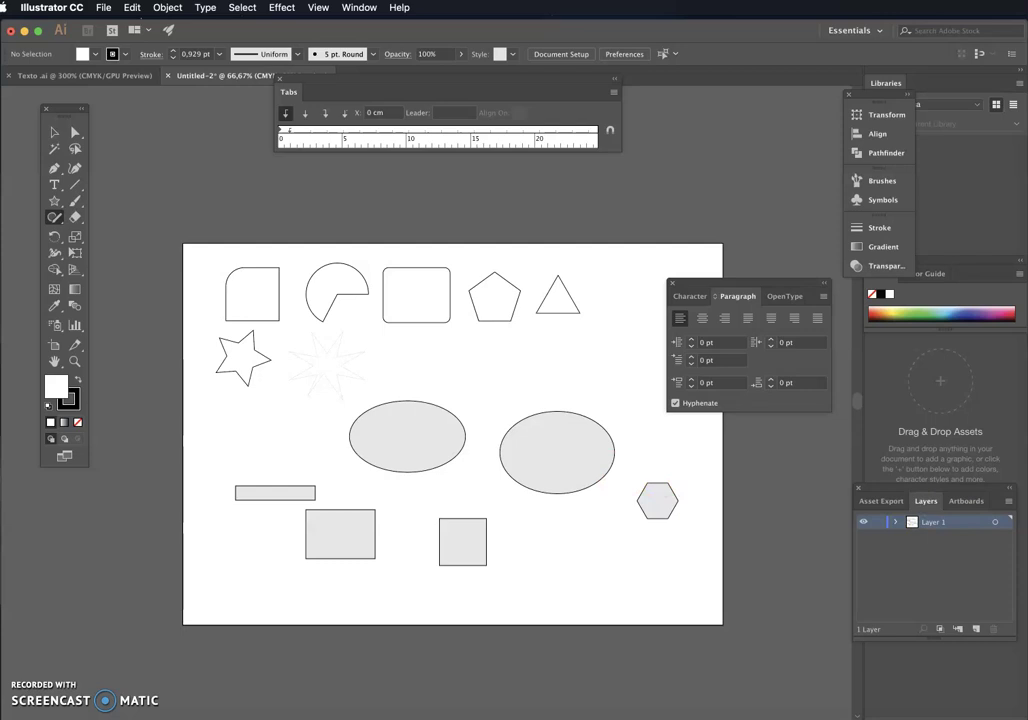
key(super+Tab)
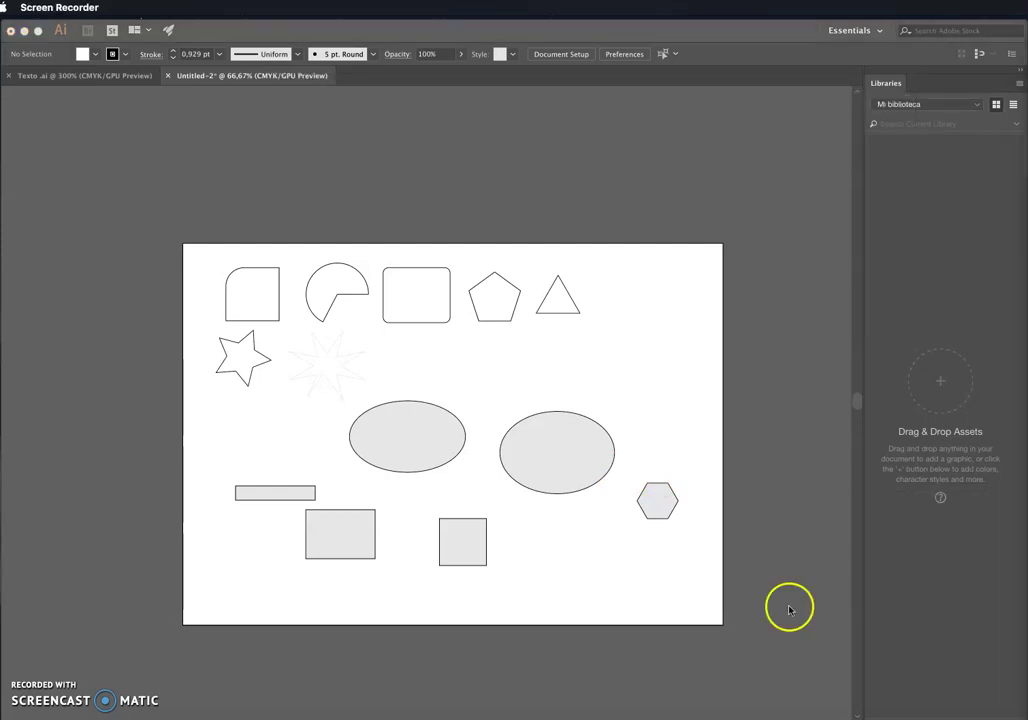
click(789, 609)
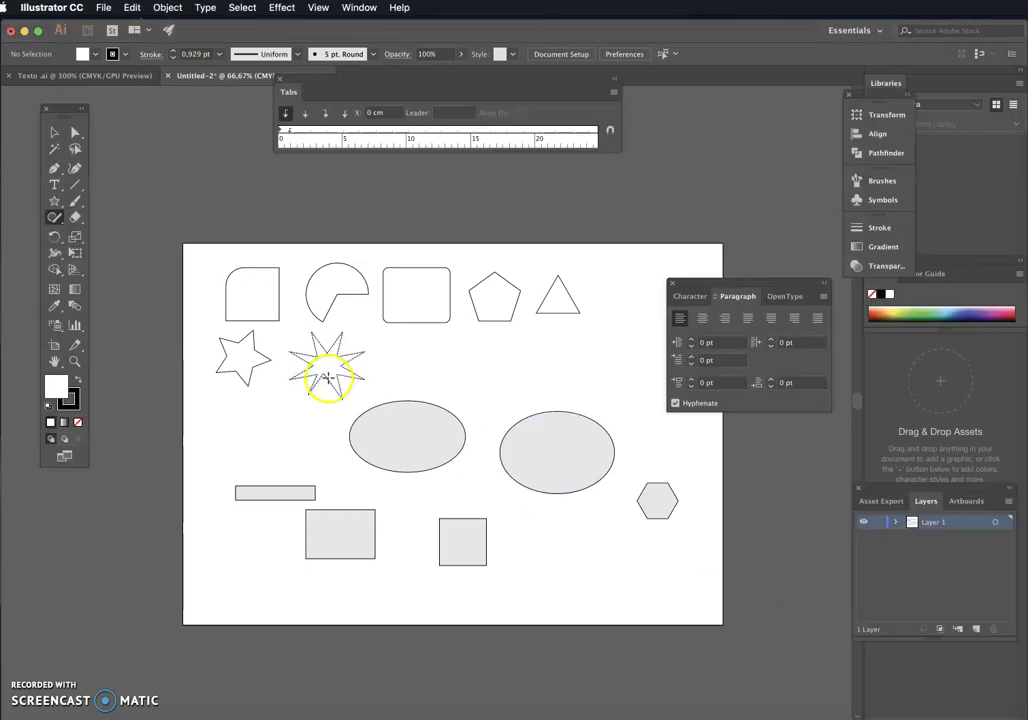
Step: Move the thin rectangle onto the left edge of the first ellipse and the pie shape onto its upper right edge
click(54, 134)
click(420, 420)
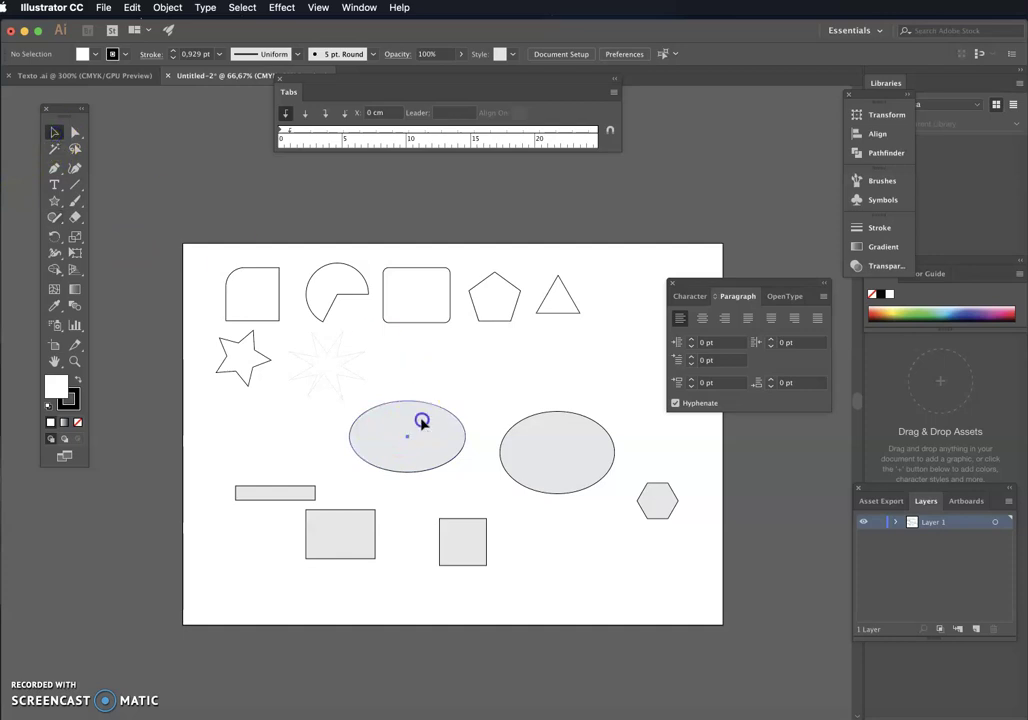
click(466, 431)
drag(268, 500, 320, 457)
drag(317, 366, 455, 399)
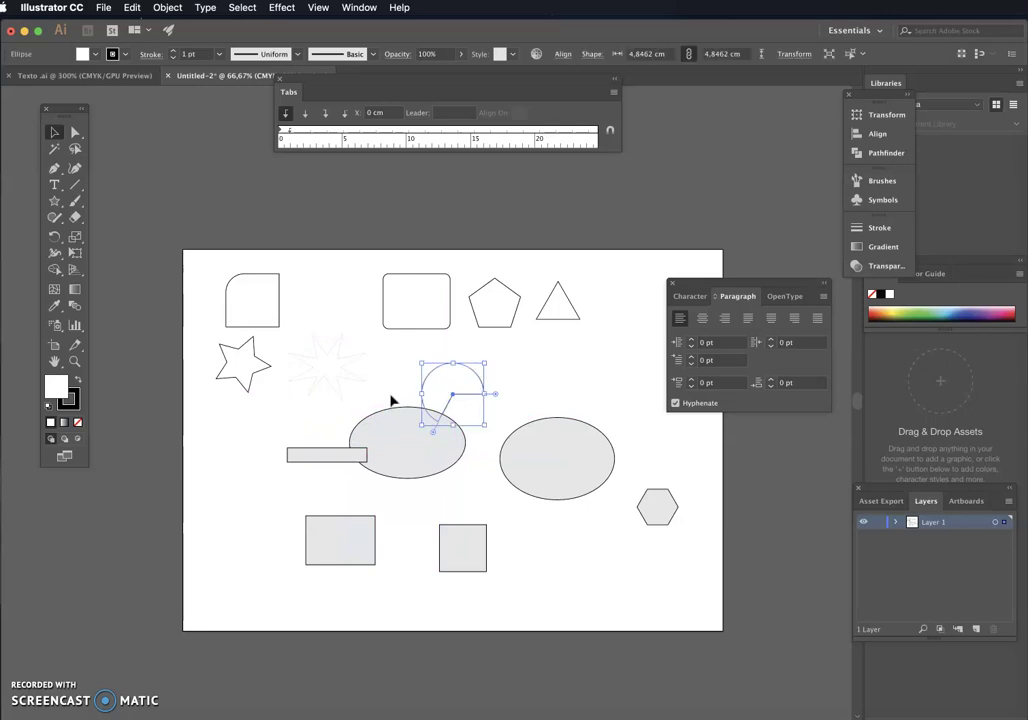
click(55, 254)
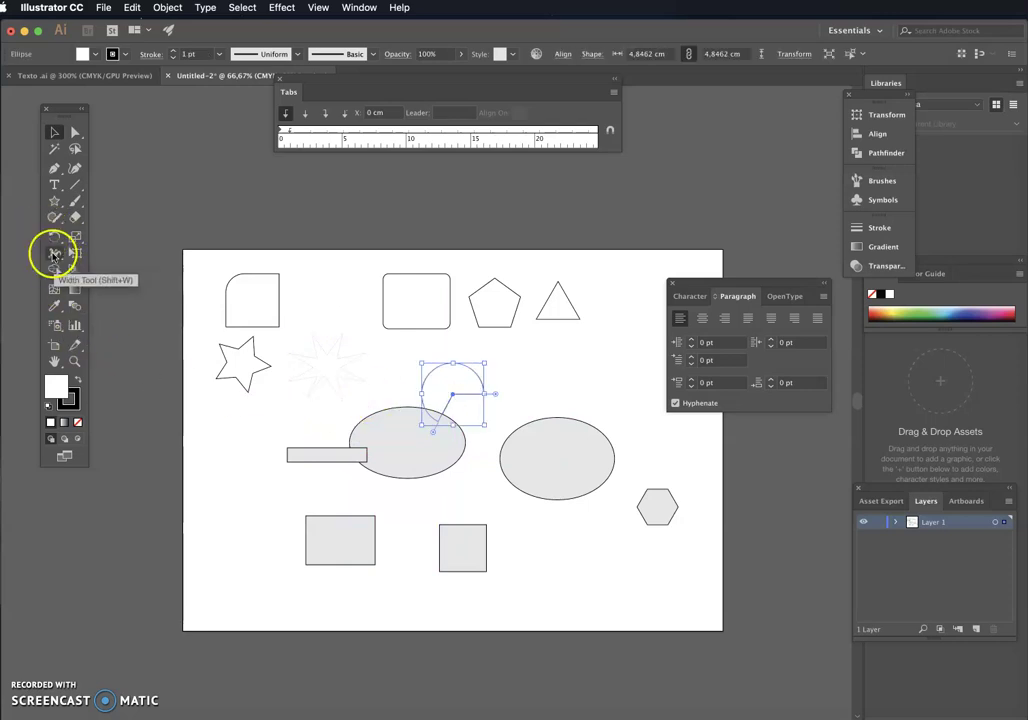
click(116, 401)
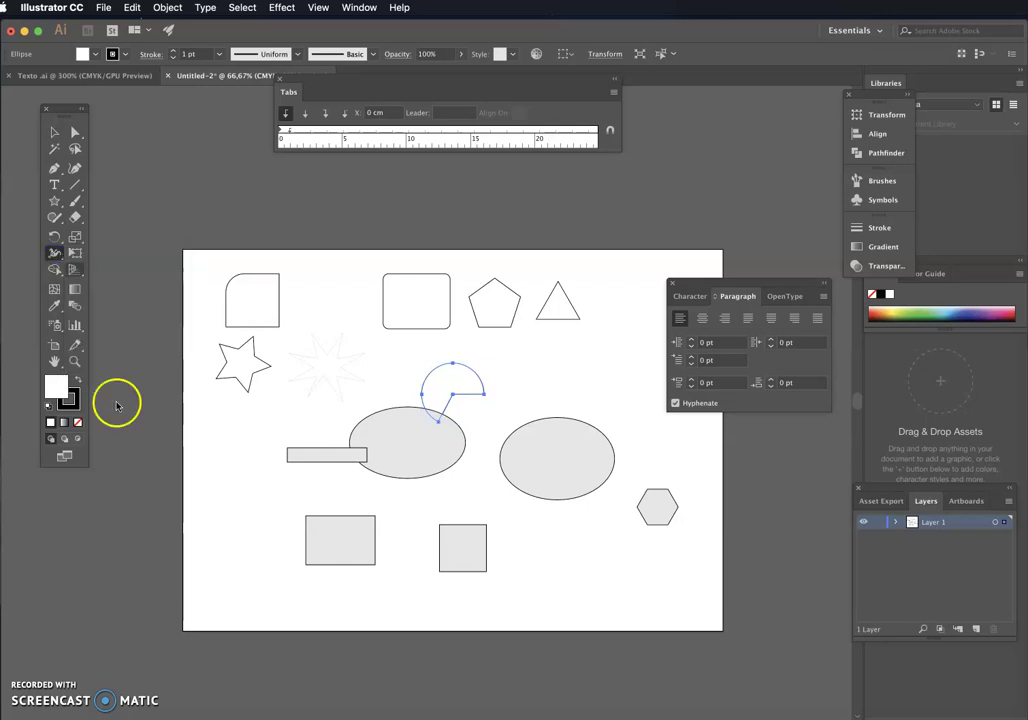
click(74, 237)
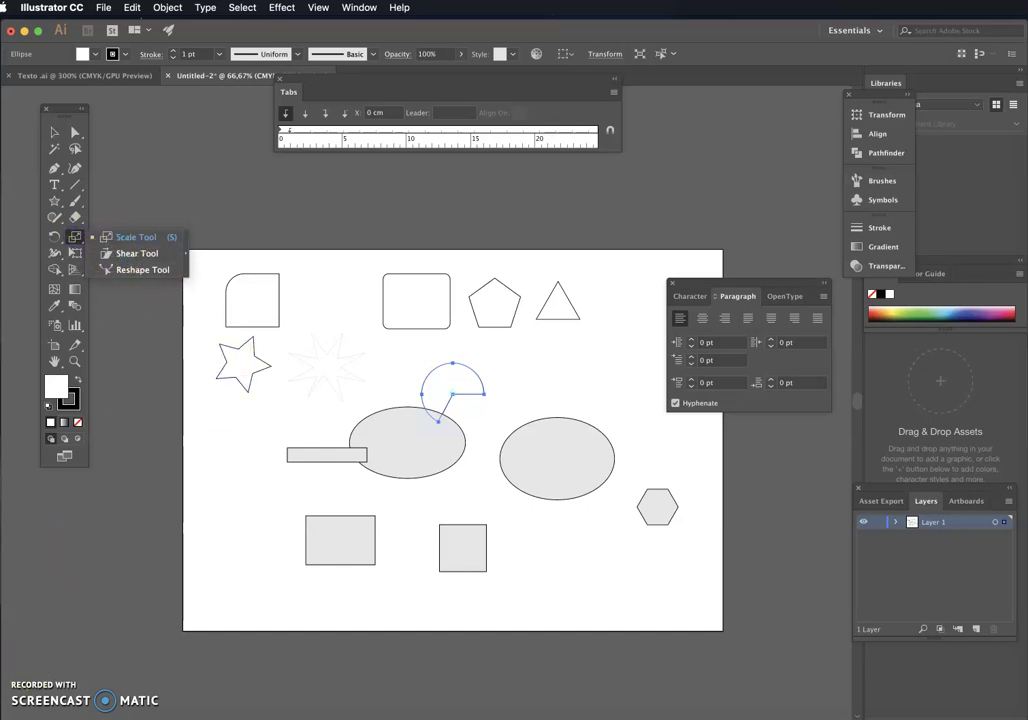
click(420, 433)
Step: Select the pie shape, first ellipse and thin rectangle, and divide them at their overlaps into separate regions with the Shape Builder
key(v)
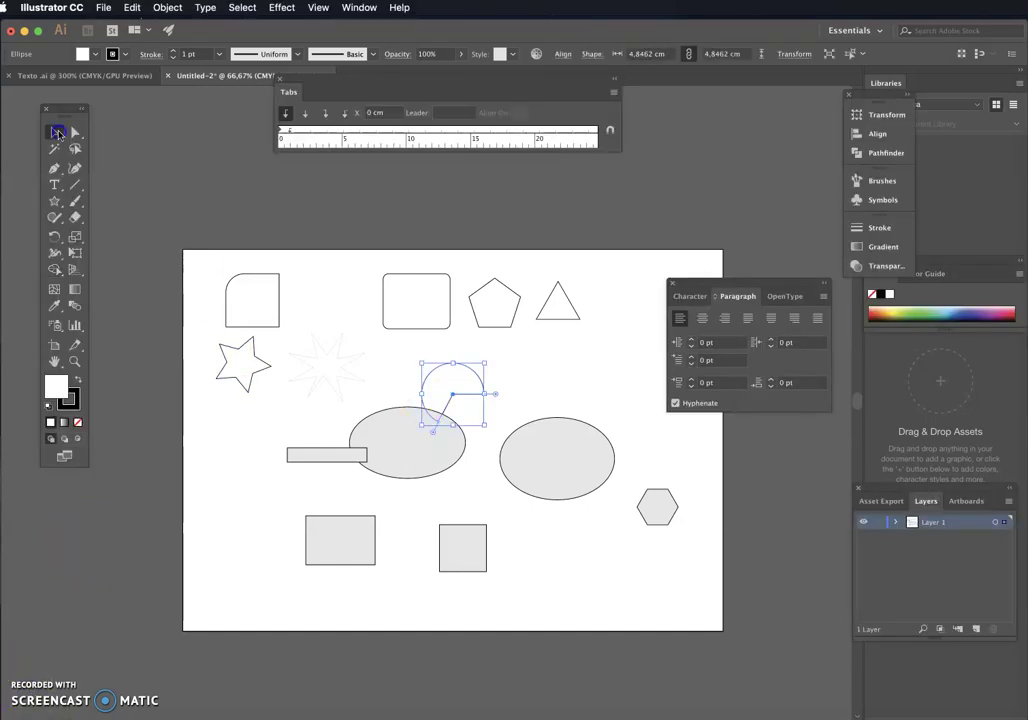
shift+click(395, 428)
shift+click(311, 457)
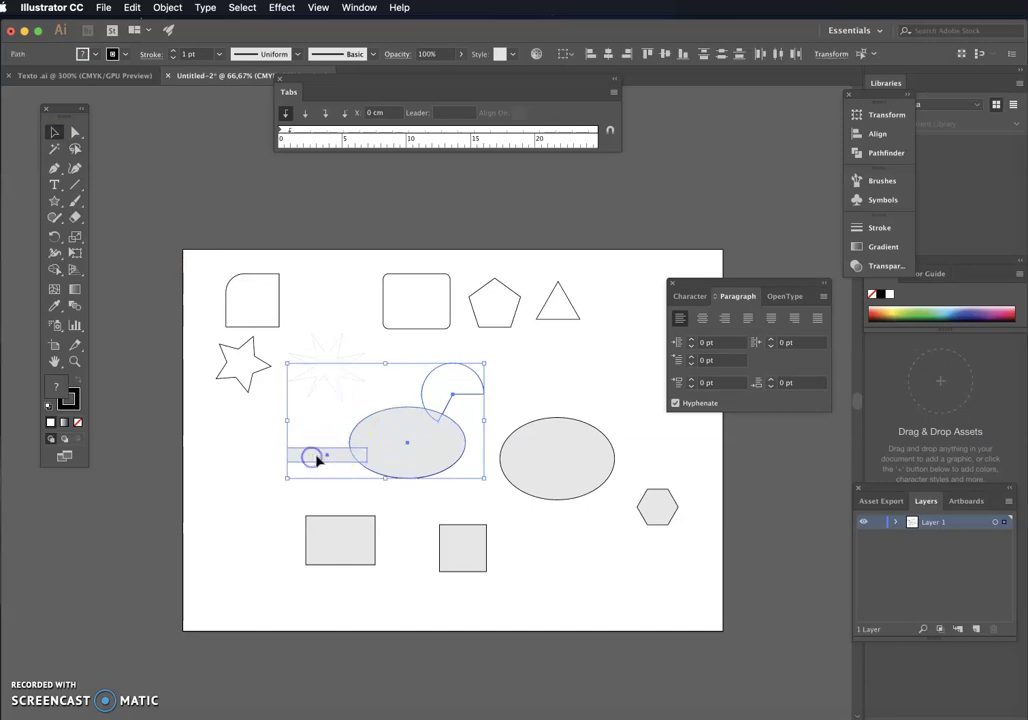
click(55, 268)
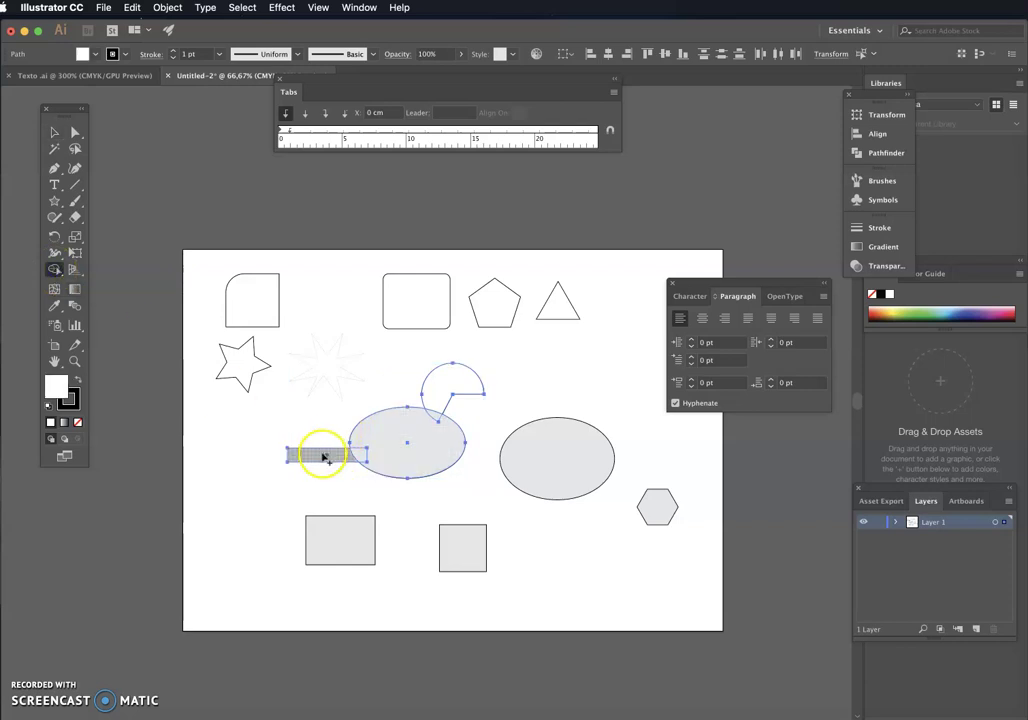
mouse_move(404, 449)
mouse_down()
mouse_move(444, 396)
mouse_move(384, 454)
mouse_move(340, 451)
mouse_up()
click(431, 420)
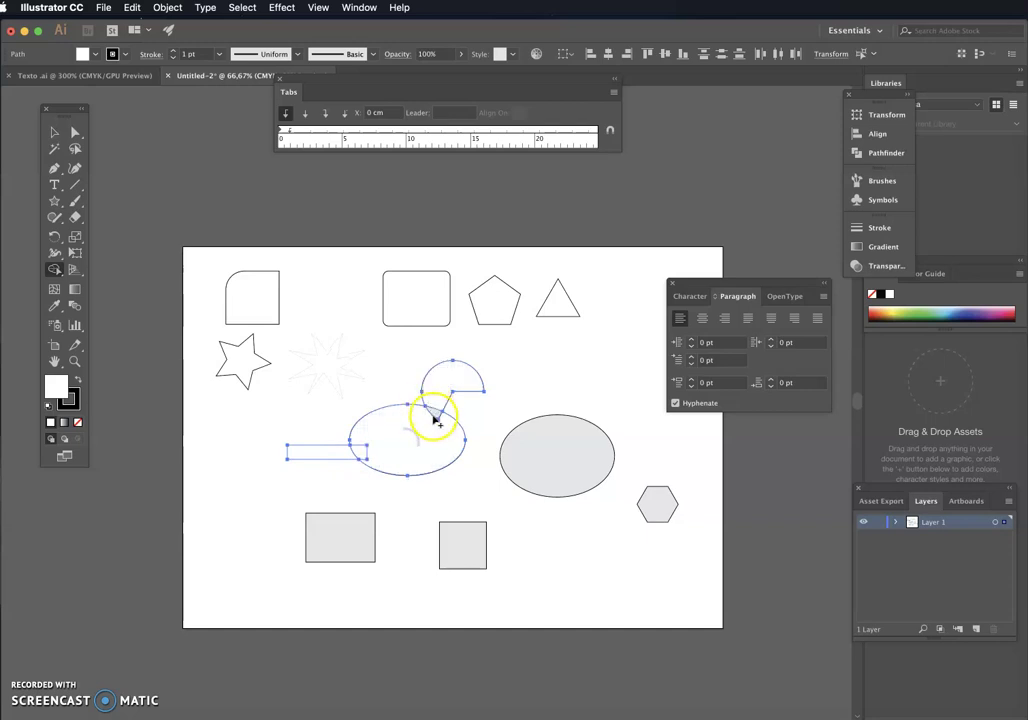
click(440, 388)
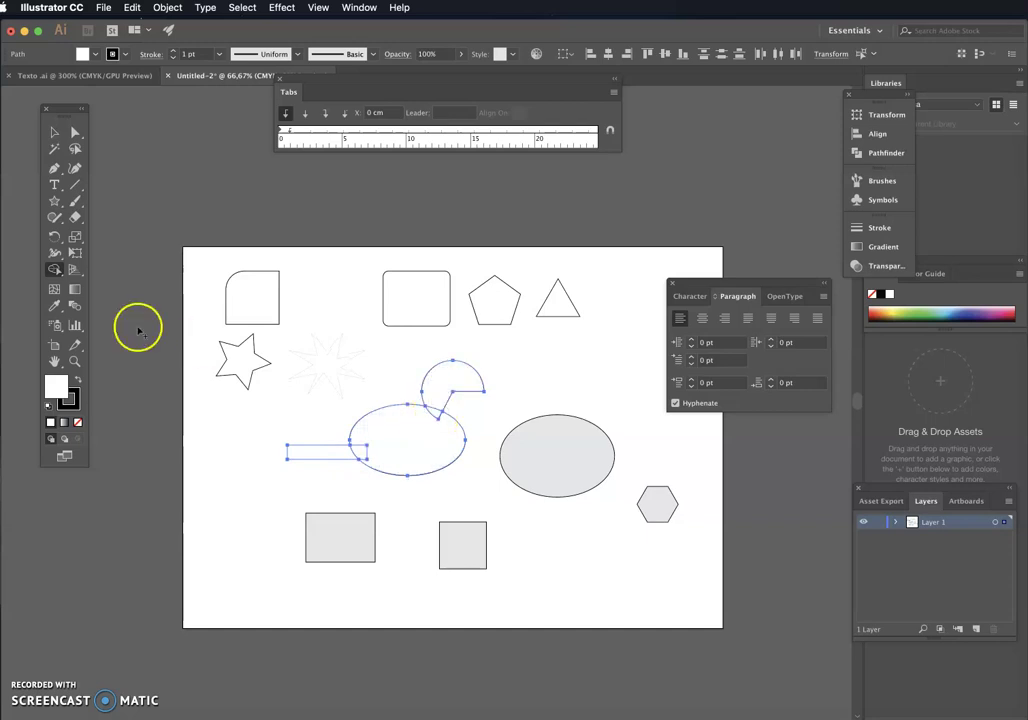
click(455, 372)
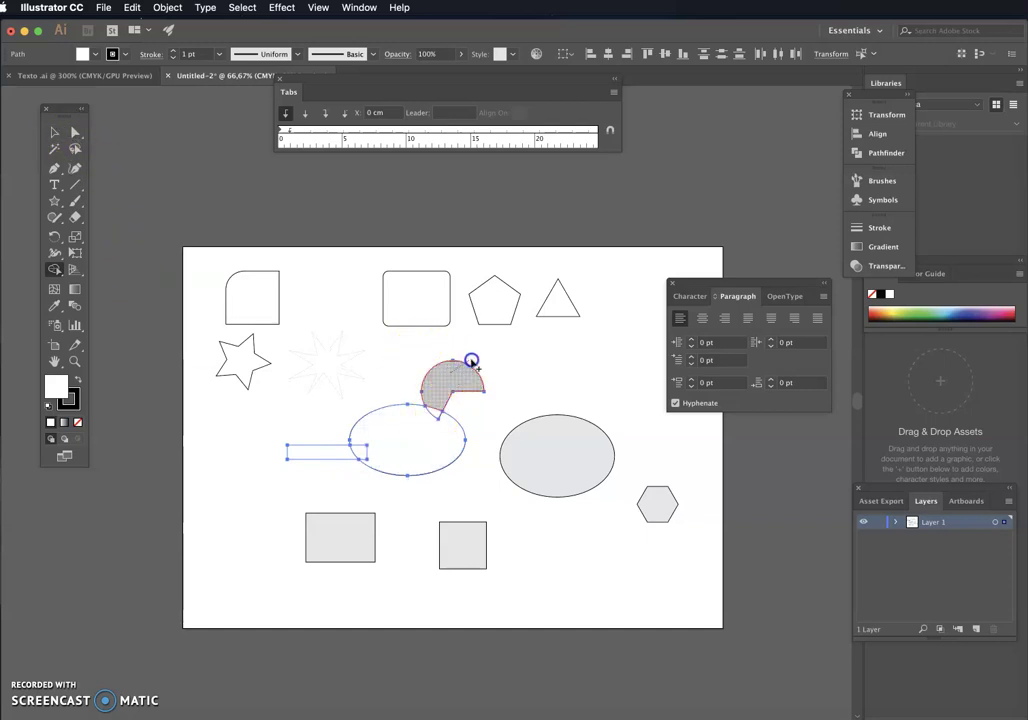
click(54, 132)
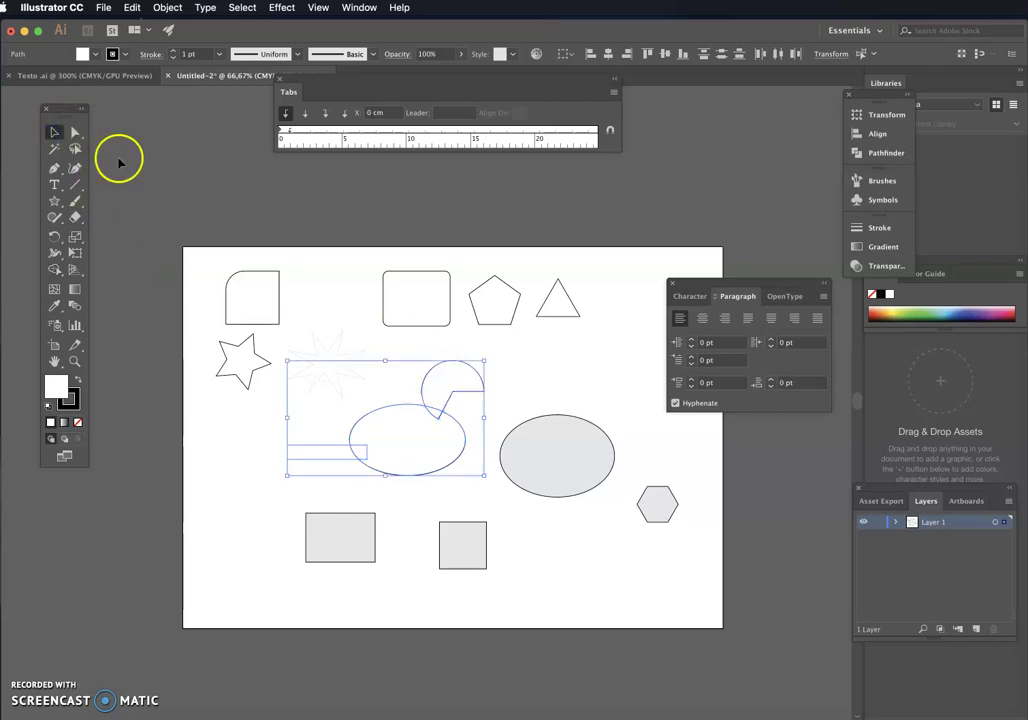
Step: Pull the divided pieces of the pie shape, ellipse and thin rectangle apart, placing the two small overlap pieces inside the ellipse
click(532, 352)
drag(464, 377, 489, 367)
drag(437, 420, 427, 427)
drag(316, 452, 258, 443)
drag(363, 456, 422, 440)
click(425, 477)
click(480, 487)
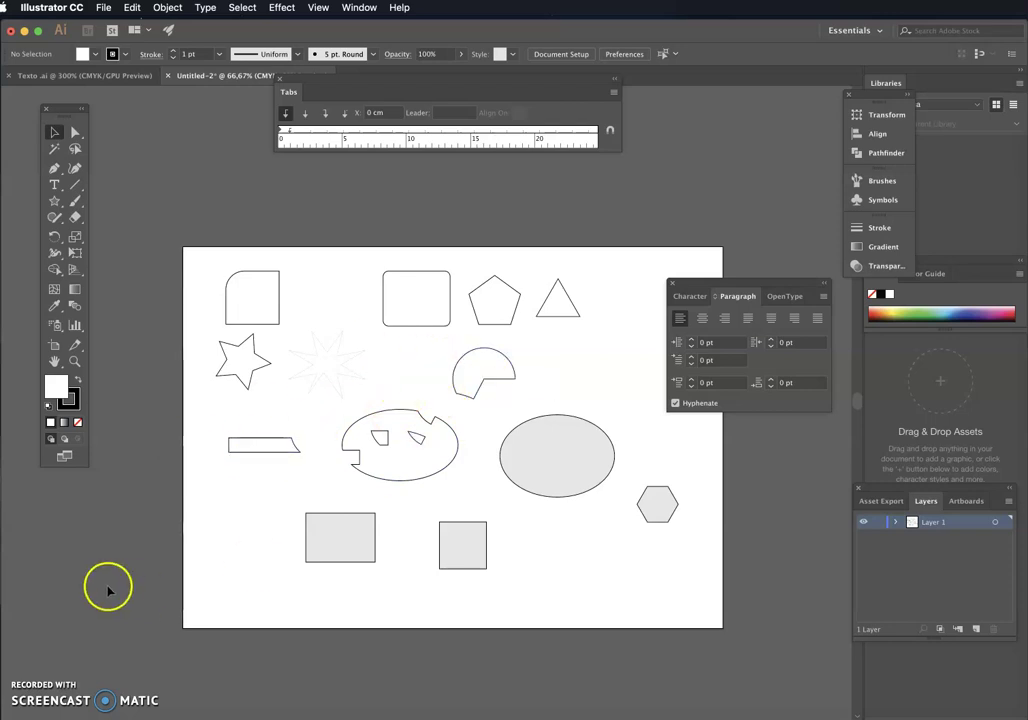
Step: Undo the moves of the divided pieces and deselect everything
drag(452, 482, 463, 483)
key(super+z)
key(super+z)
key(super+z)
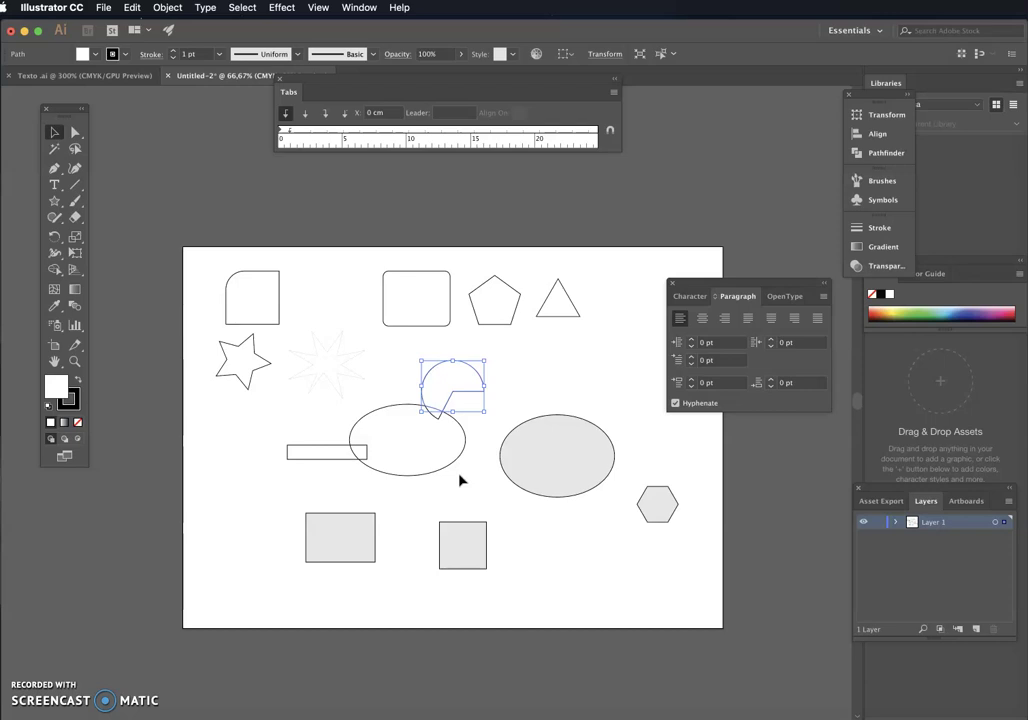
mouse_move(459, 481)
mouse_down()
mouse_move(473, 470)
mouse_move(463, 460)
mouse_up()
click(468, 400)
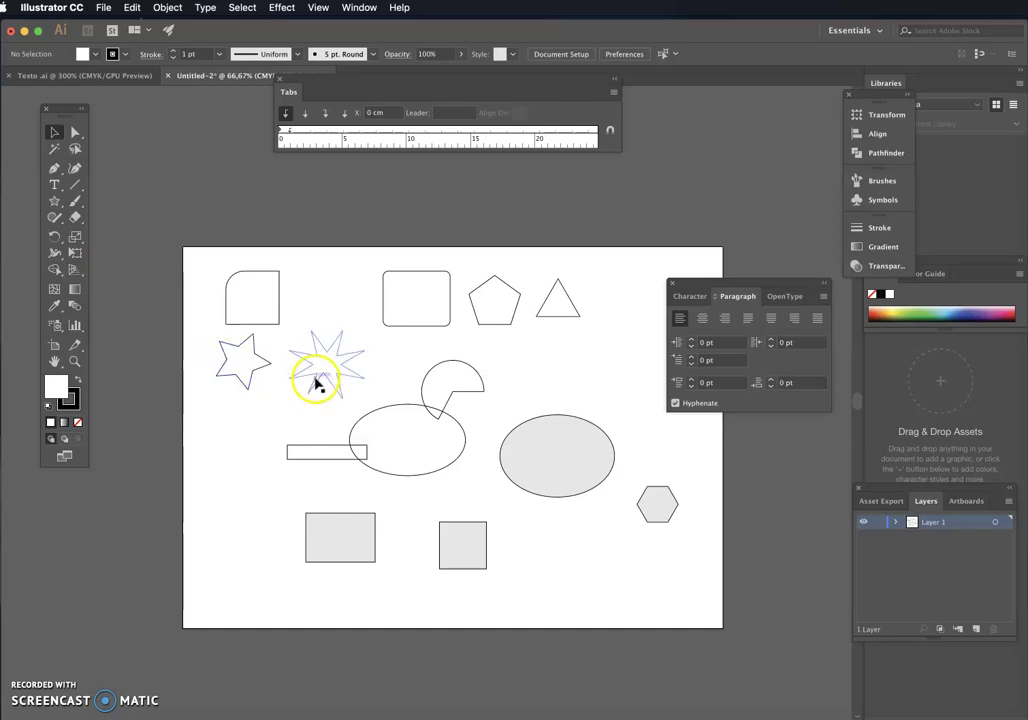
drag(510, 374, 365, 459)
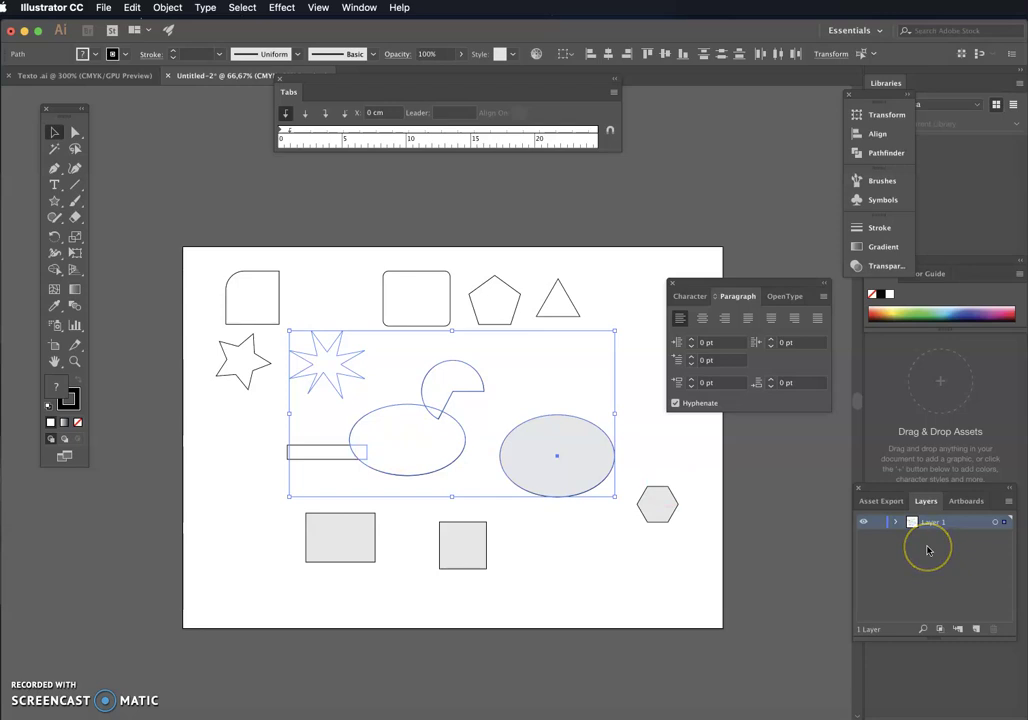
click(895, 603)
click(214, 398)
Step: Select the overlapping thin rectangle, ellipse and pie pieces, merge them into one outline with the Shape Builder, and deselect the result
drag(224, 402, 482, 476)
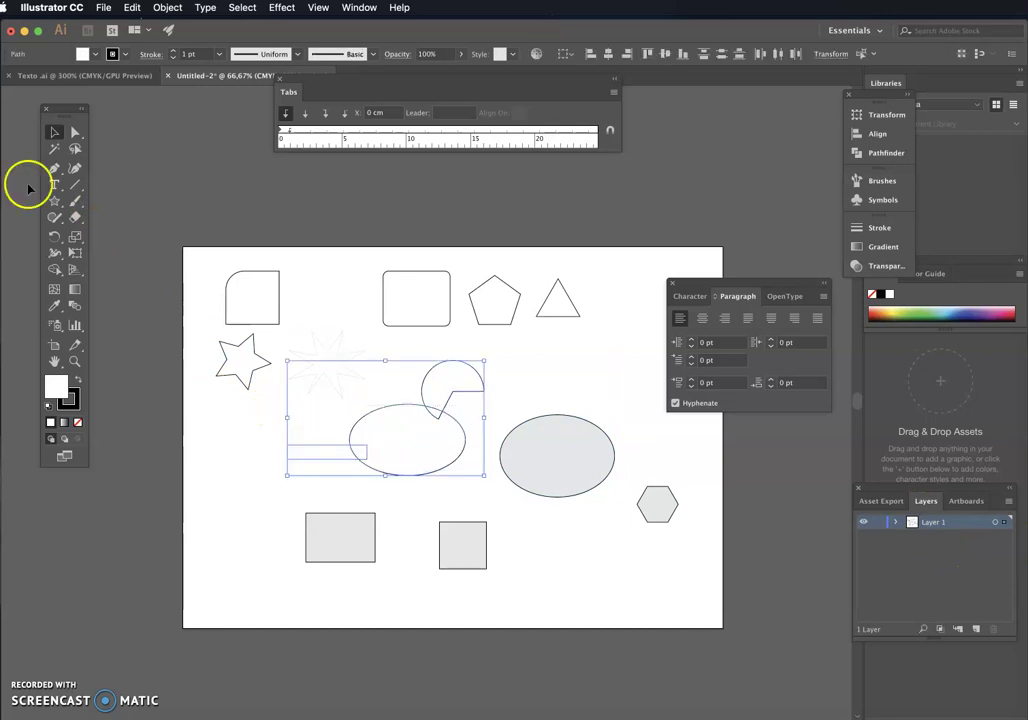
click(55, 268)
mouse_move(329, 453)
mouse_down()
mouse_move(407, 440)
mouse_move(433, 400)
mouse_move(470, 394)
mouse_up()
click(54, 132)
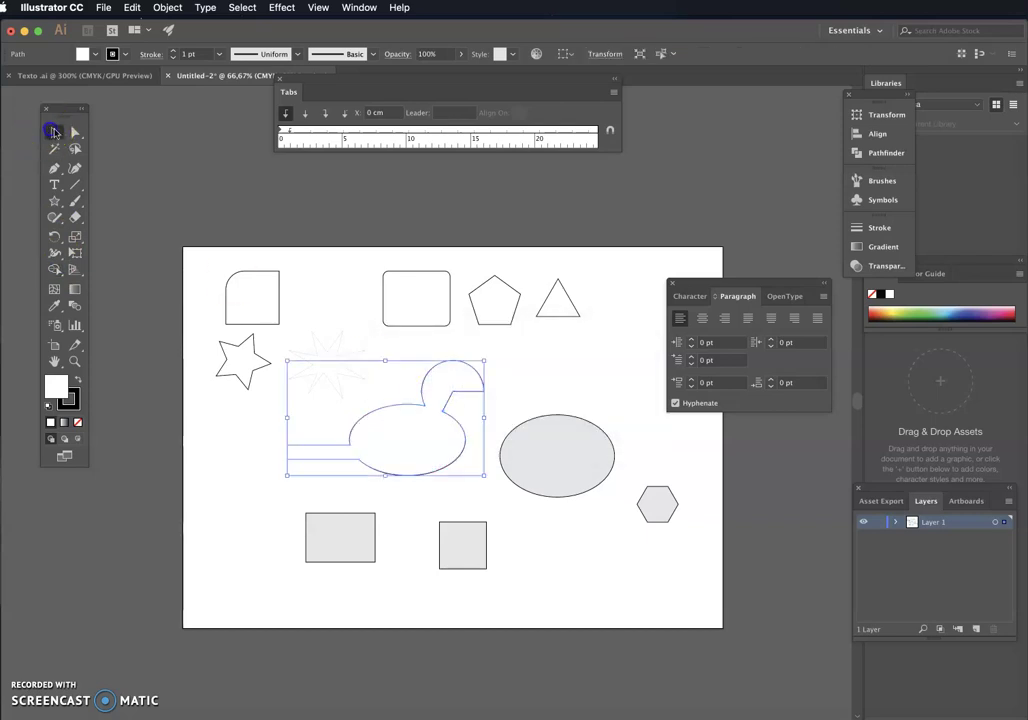
click(322, 193)
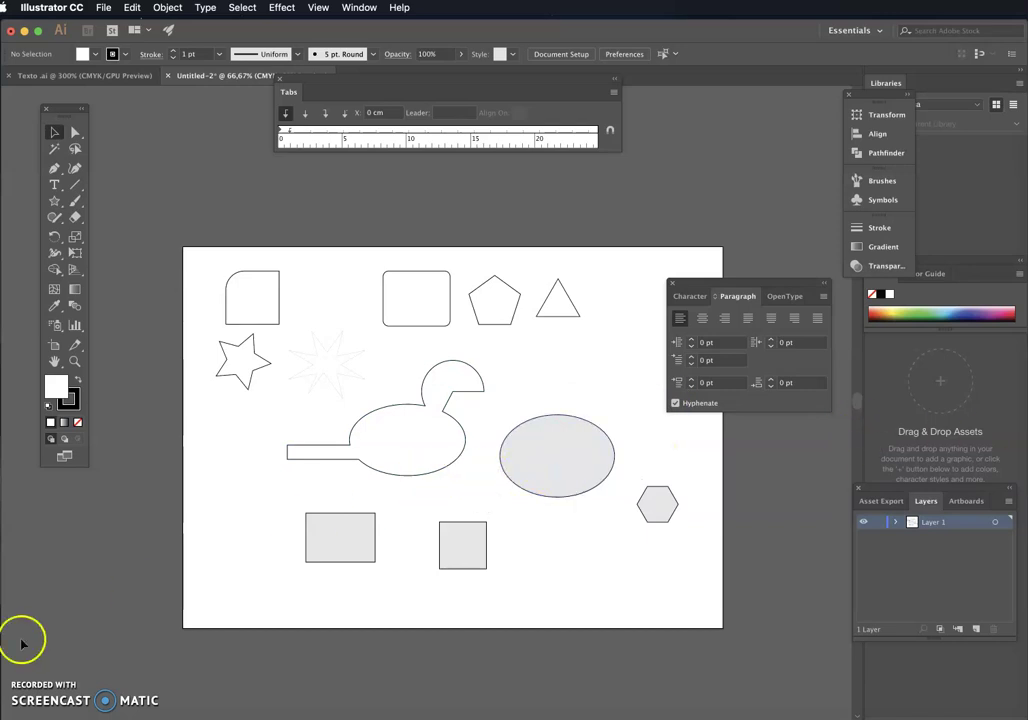
Step: Start a warp envelope distortion on the small grey square and place its options dialog over the artboard's upper middle
click(15, 545)
click(454, 541)
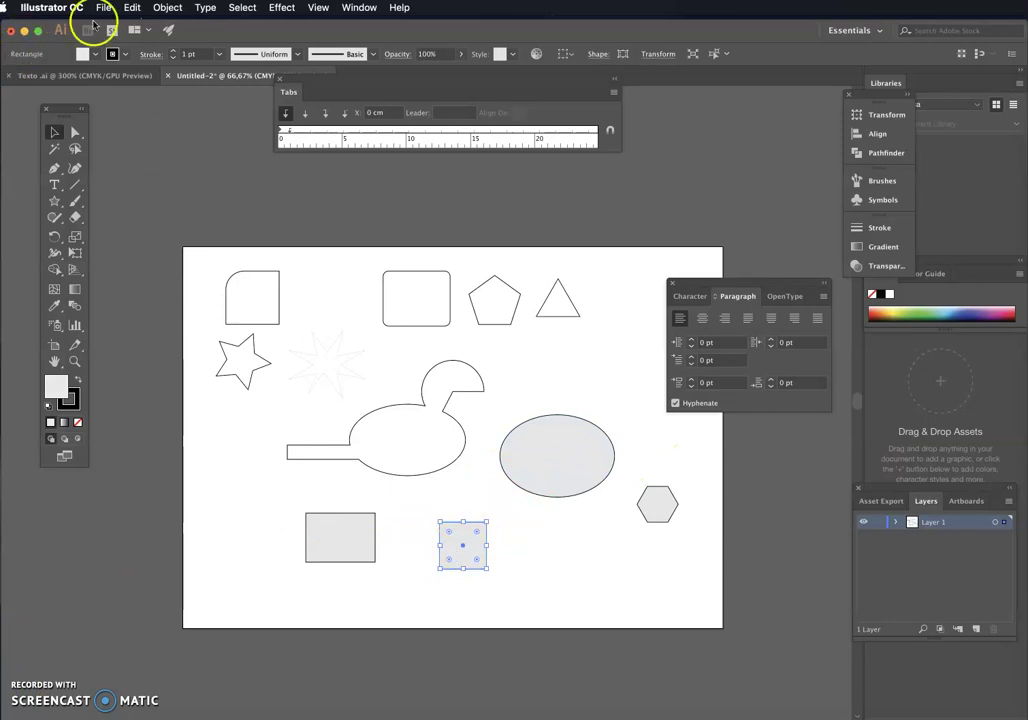
click(167, 7)
mouse_move(233, 349)
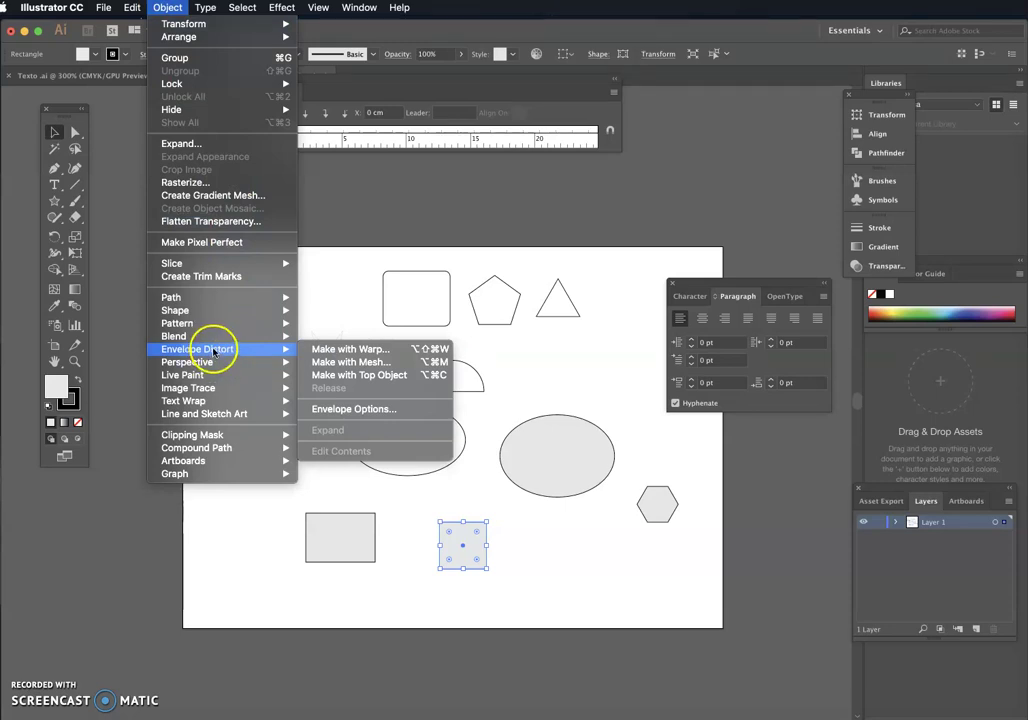
click(335, 349)
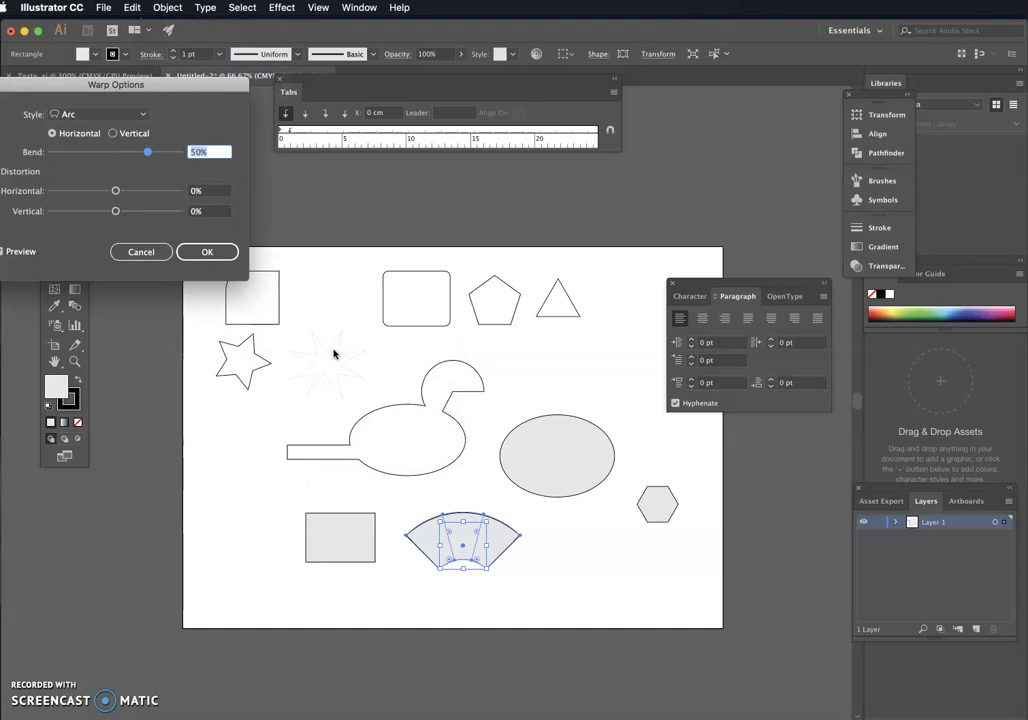
drag(80, 85, 400, 205)
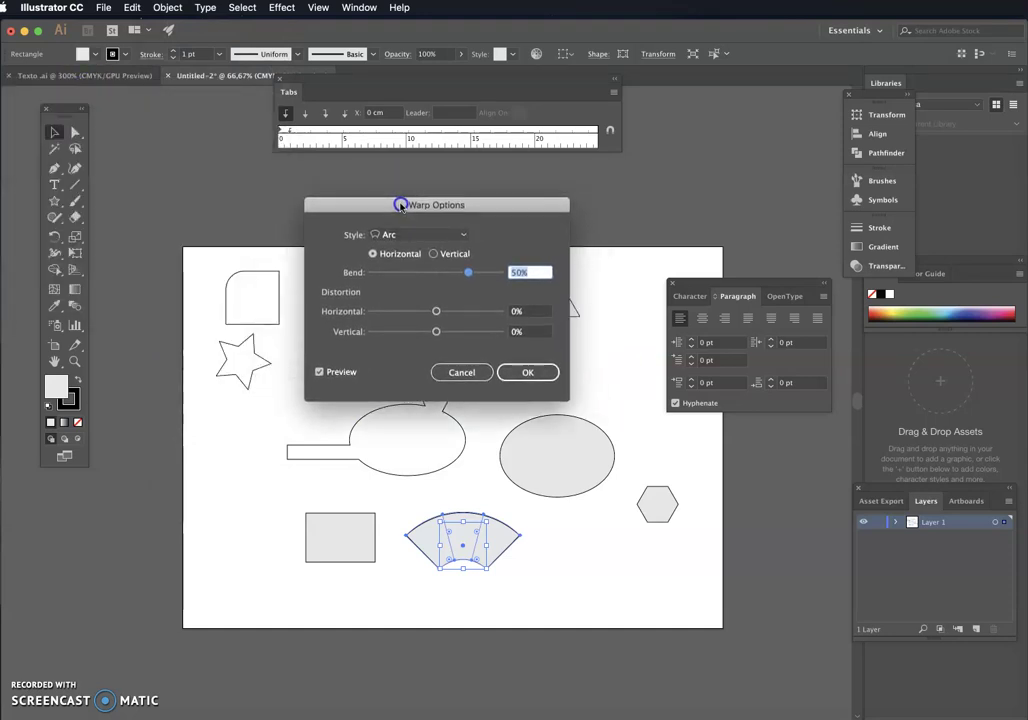
key(super+Tab)
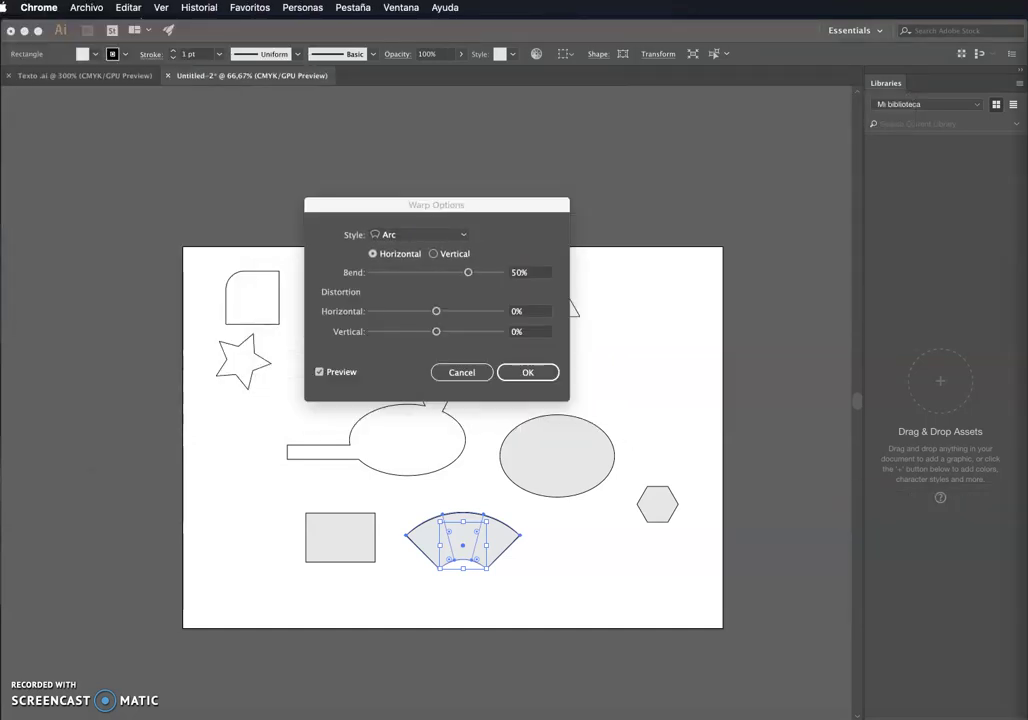
click(745, 418)
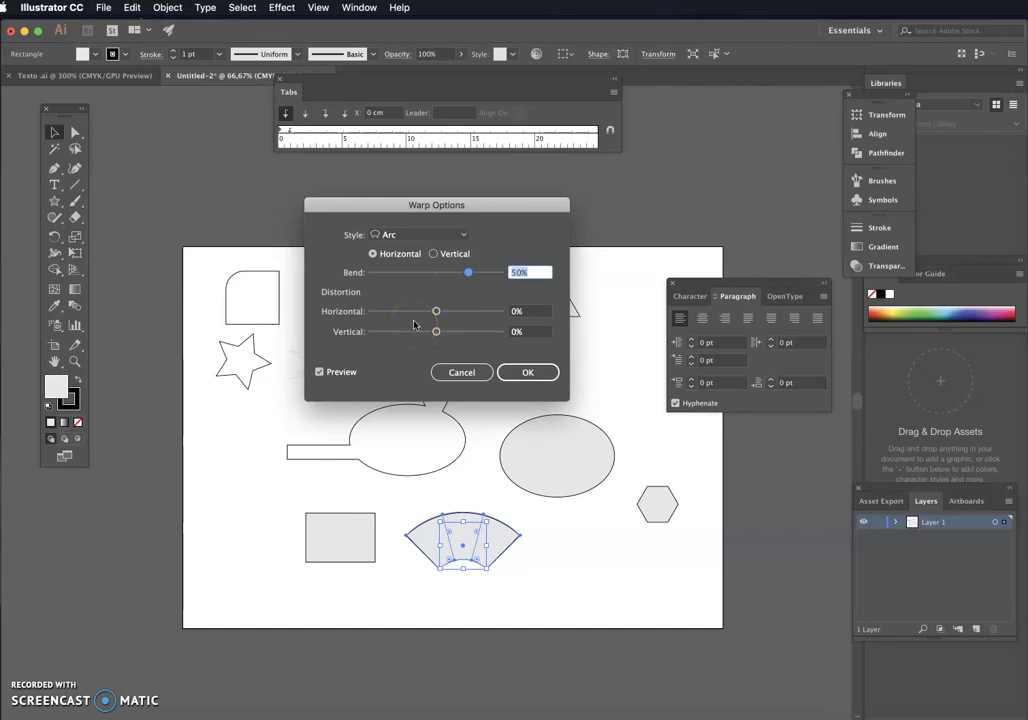
Step: Try the Arc Lower, Bulge and Flag warp styles on the square
click(460, 234)
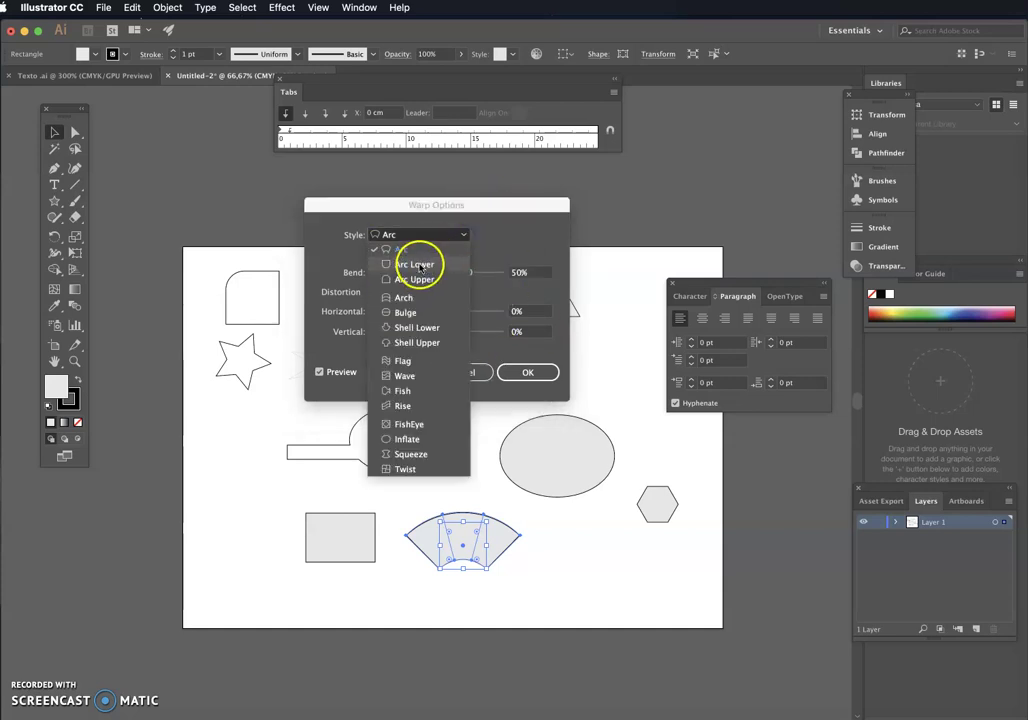
click(396, 232)
click(409, 237)
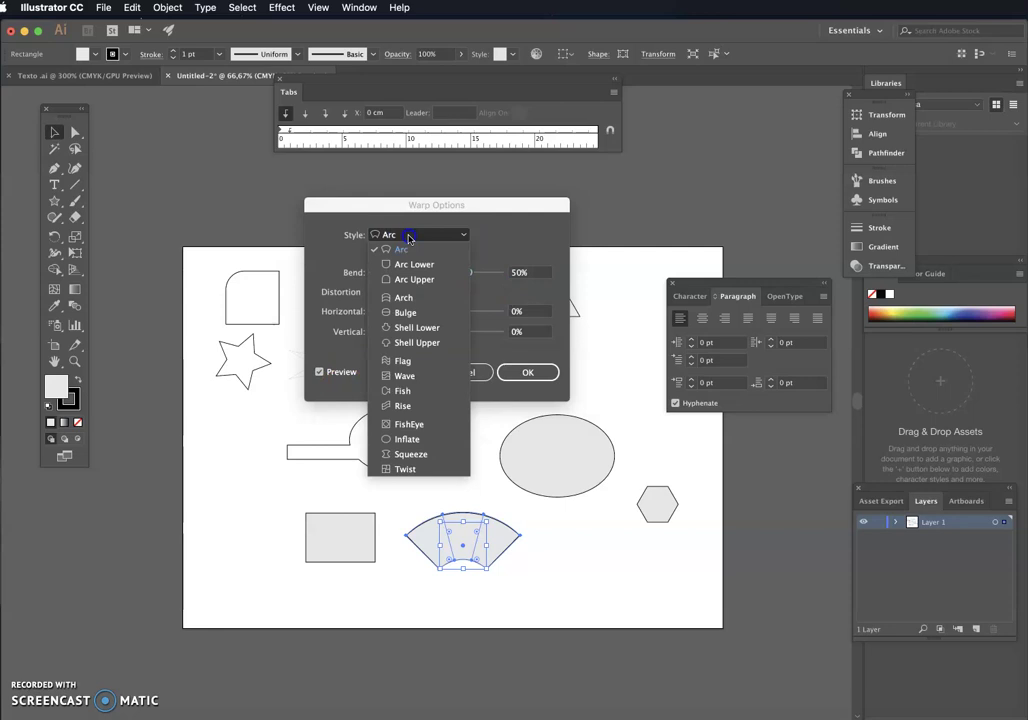
click(414, 264)
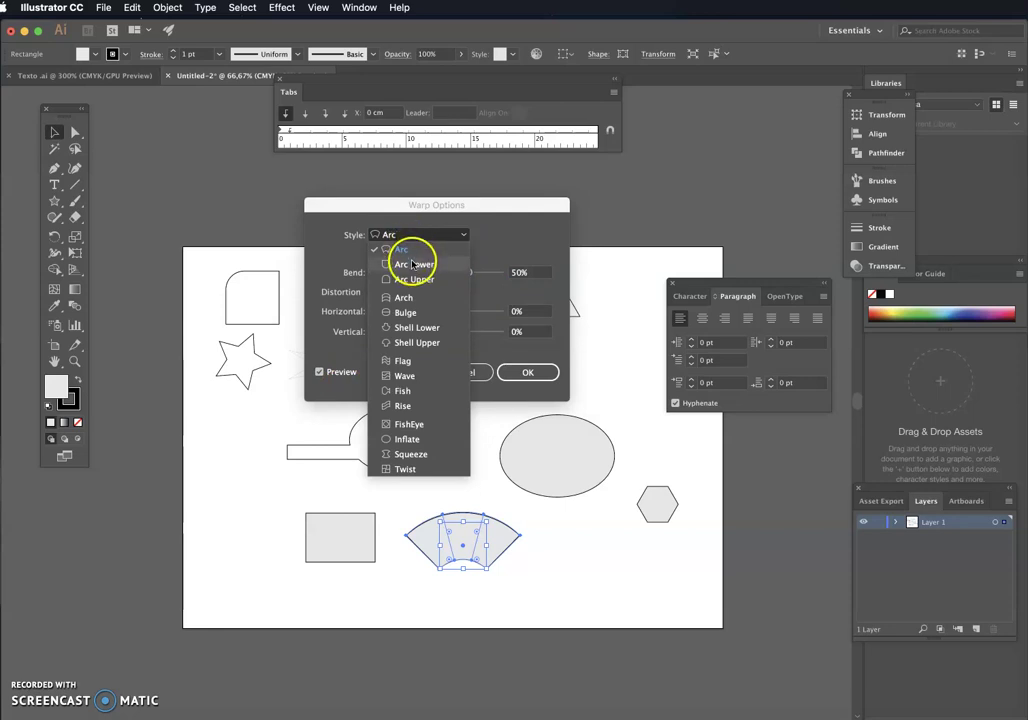
click(465, 236)
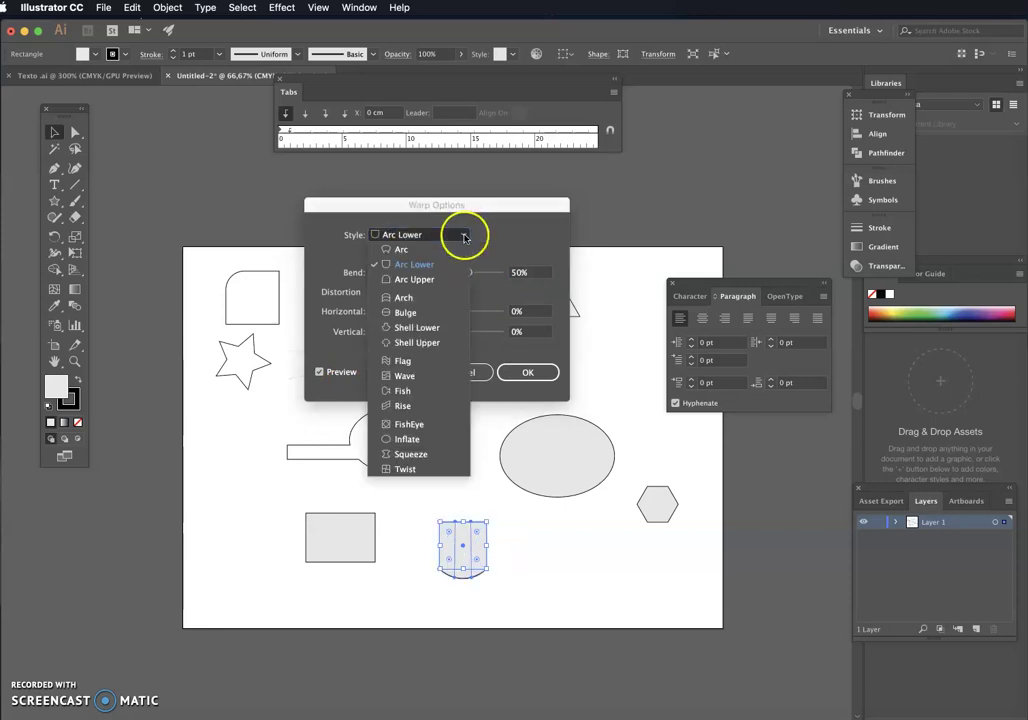
click(417, 308)
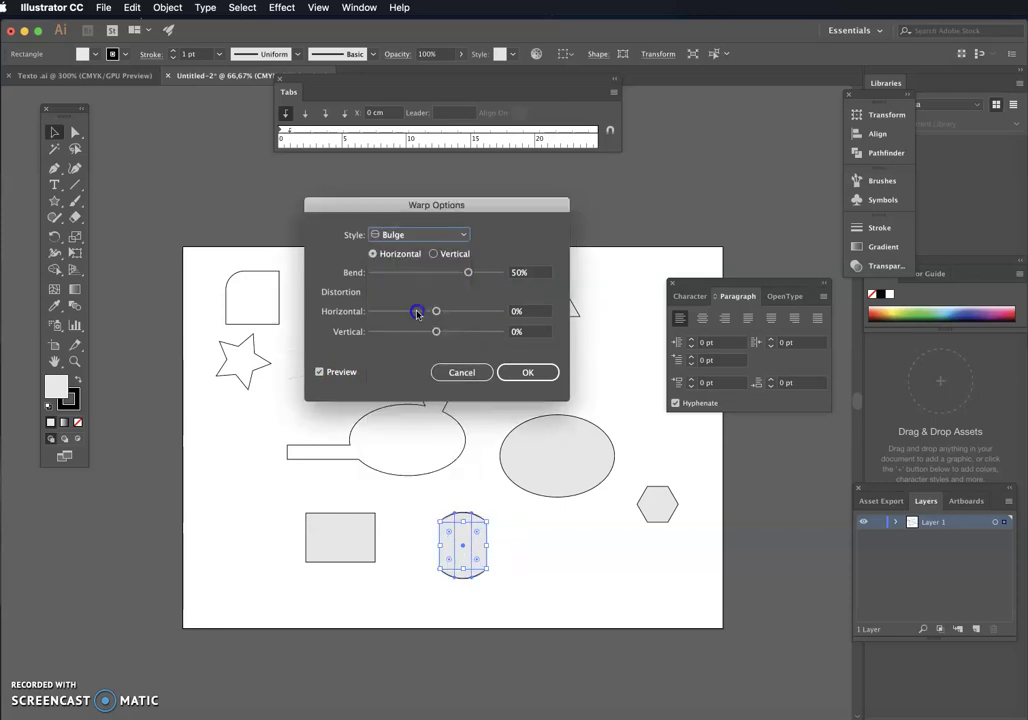
click(461, 236)
click(423, 360)
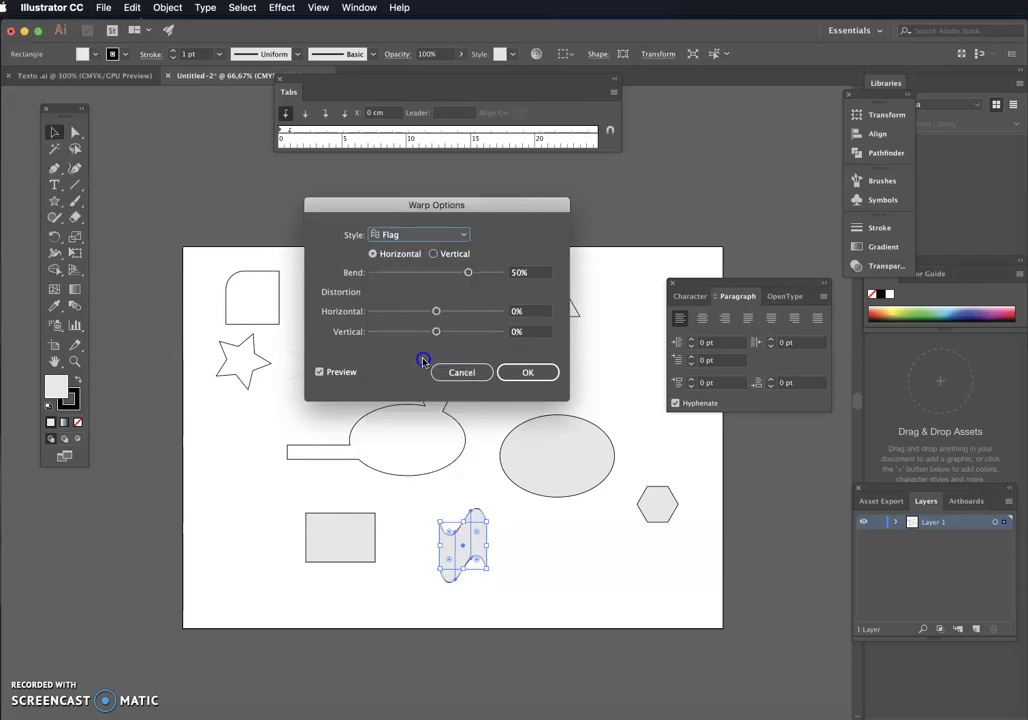
Step: Set the warp style to Arc with a 55% bend and 2% horizontal and vertical distortion
click(461, 236)
click(429, 252)
mouse_move(460, 273)
mouse_down()
mouse_move(446, 271)
mouse_move(485, 280)
mouse_move(470, 275)
mouse_up()
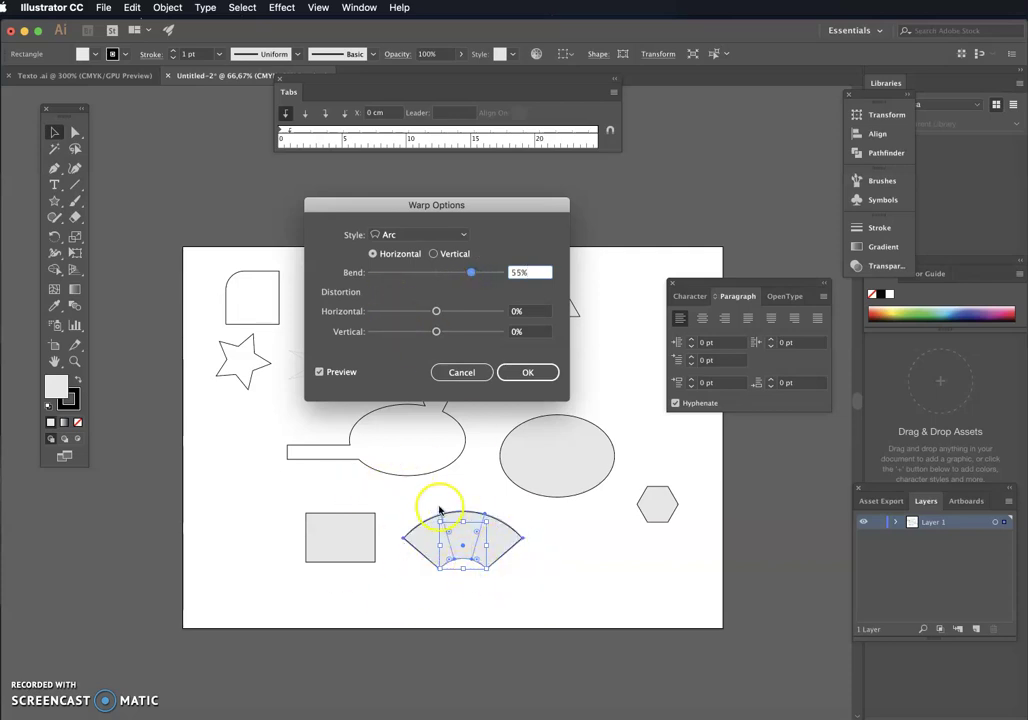
mouse_move(436, 311)
mouse_down()
mouse_move(474, 317)
mouse_move(398, 314)
mouse_move(436, 312)
mouse_move(395, 334)
mouse_move(457, 334)
mouse_move(414, 335)
mouse_move(436, 335)
mouse_up()
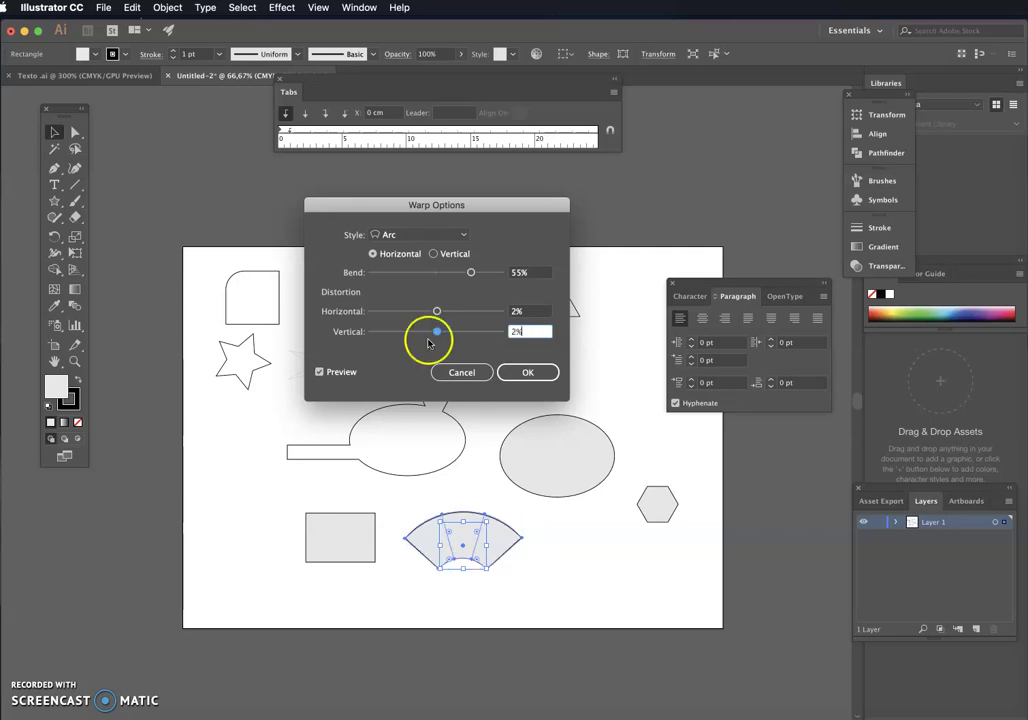
Step: Try the Shell Upper warp style with -17% horizontal distortion
click(463, 240)
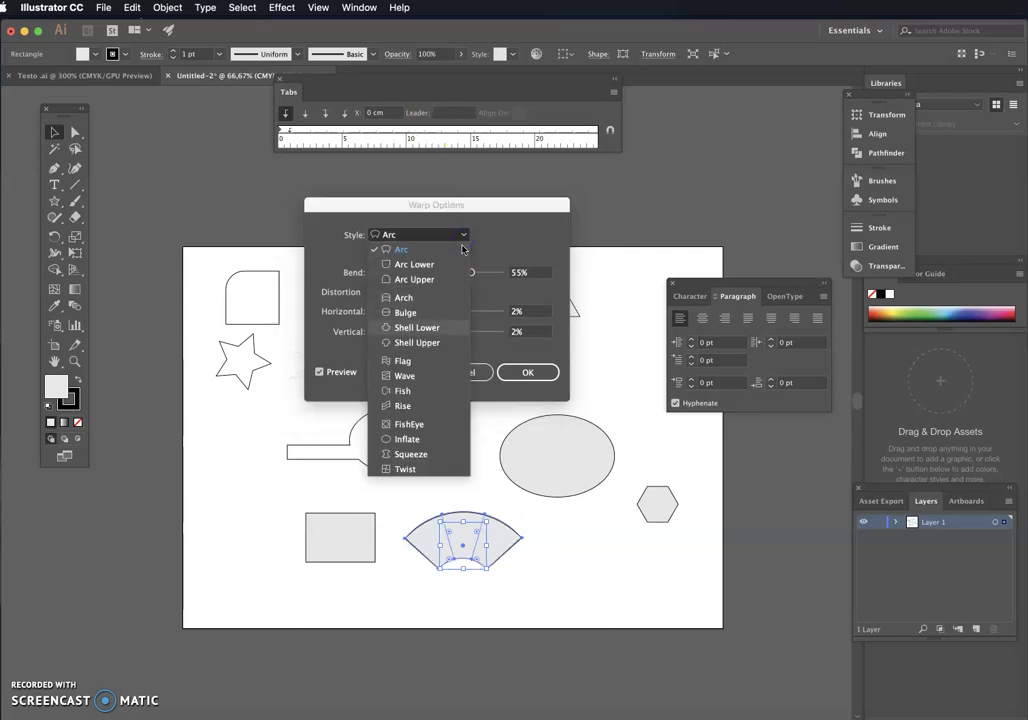
click(415, 341)
mouse_move(437, 317)
mouse_down()
mouse_move(461, 310)
mouse_move(427, 315)
mouse_up()
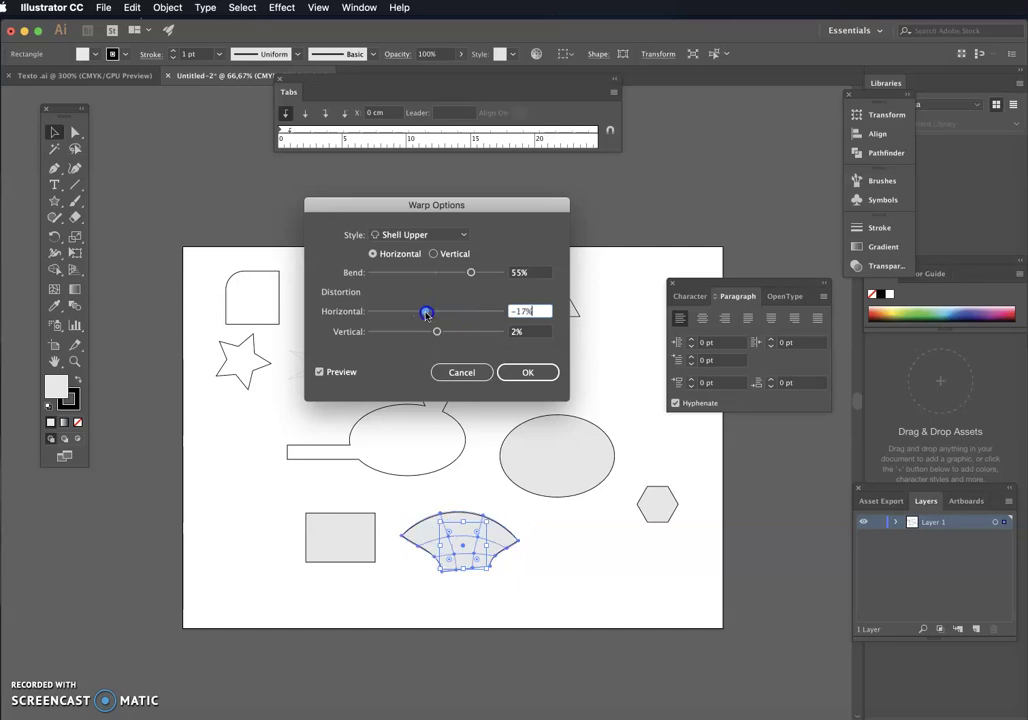
Step: Try the Wave and Fish warp styles on the square
click(463, 236)
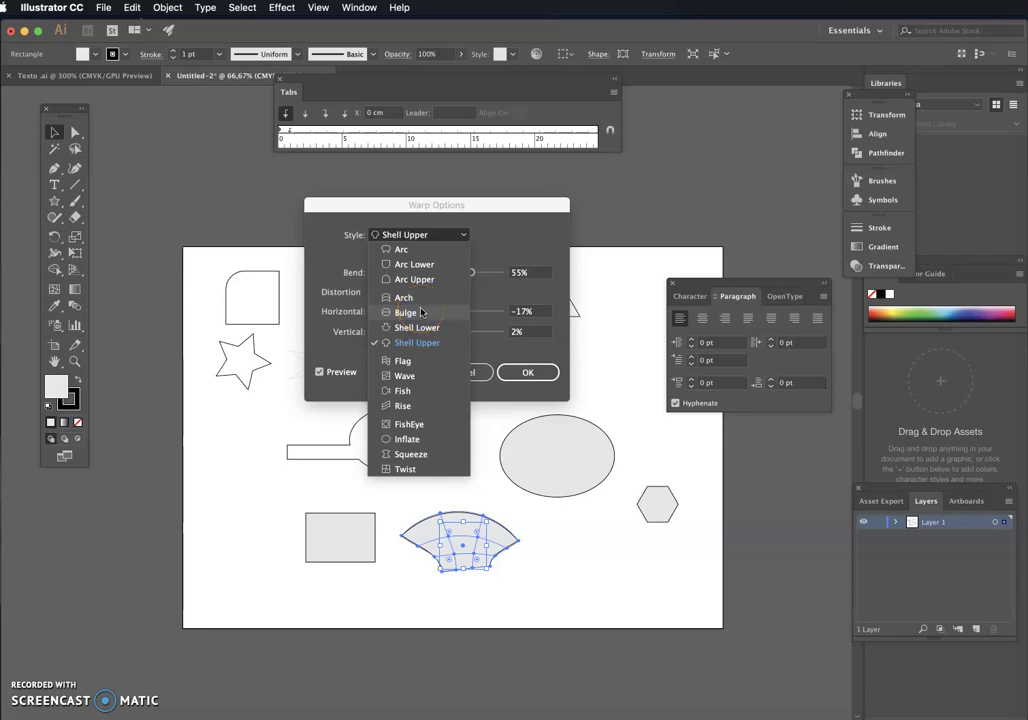
click(420, 375)
click(458, 238)
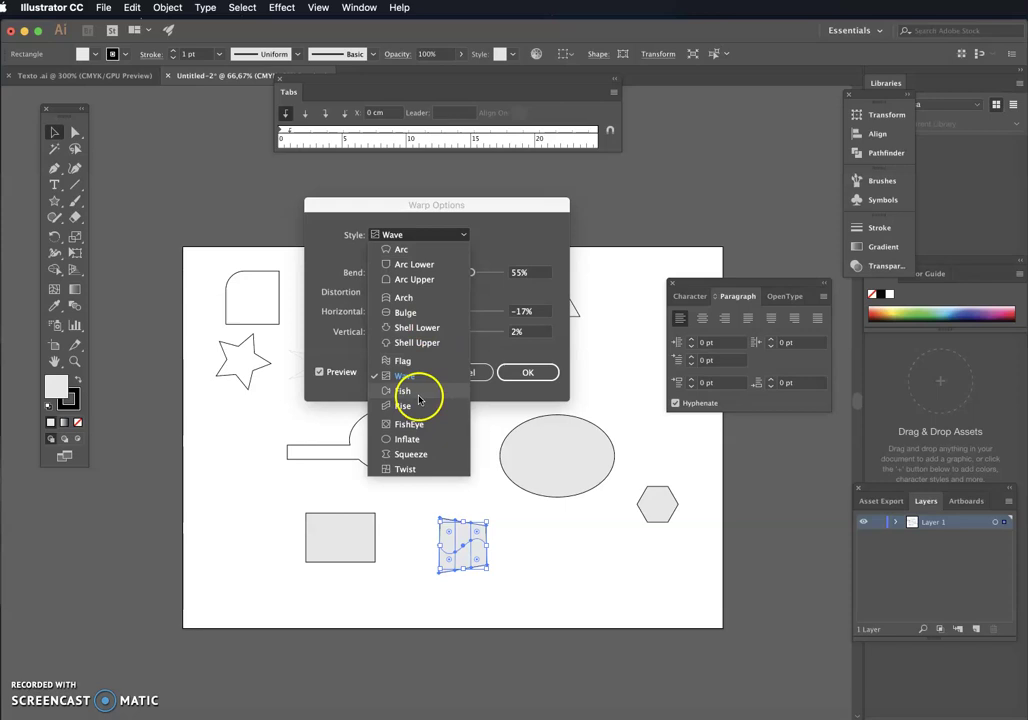
click(426, 393)
click(449, 237)
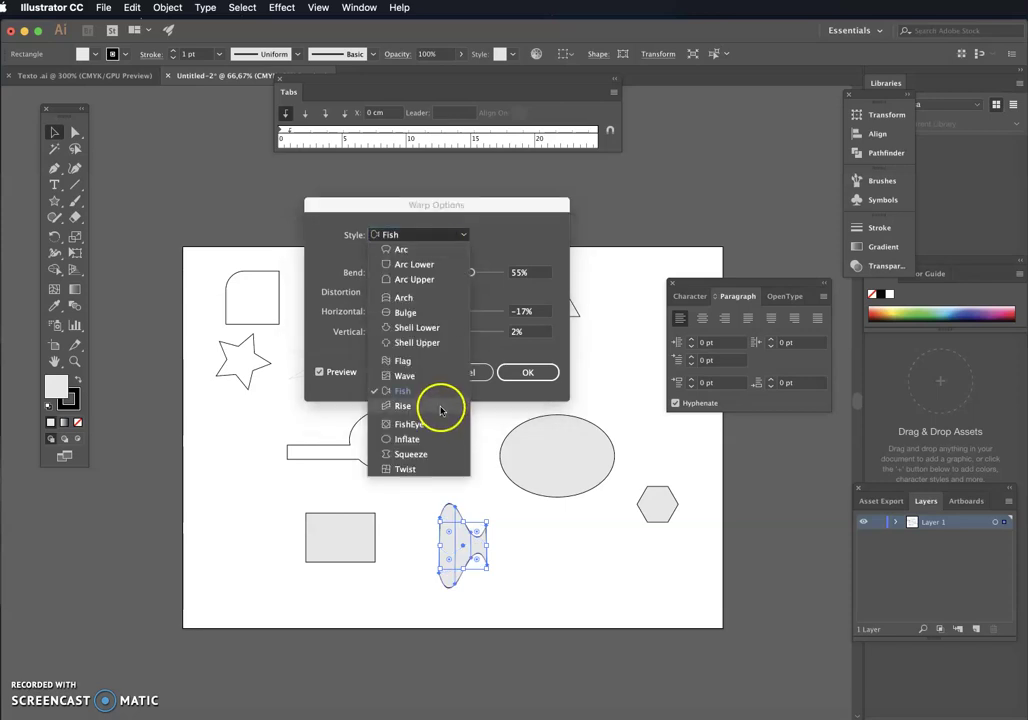
Step: Switch the warp style to Squeeze and set both horizontal and vertical distortion to 0%
click(416, 456)
drag(424, 311, 435, 313)
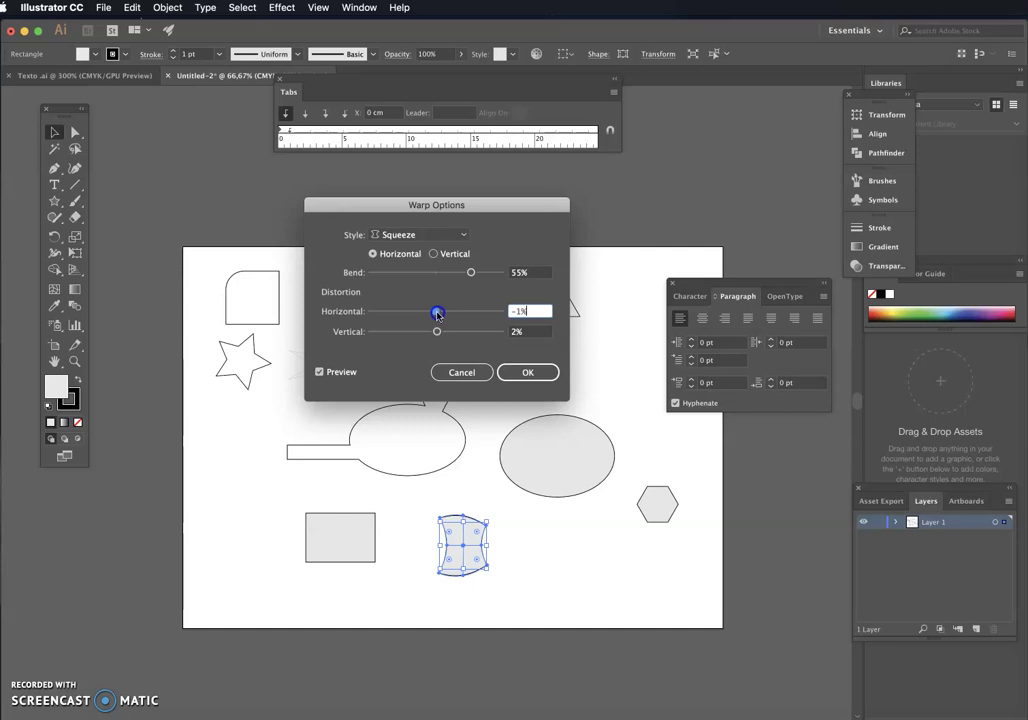
click(436, 332)
click(527, 331)
text(0)
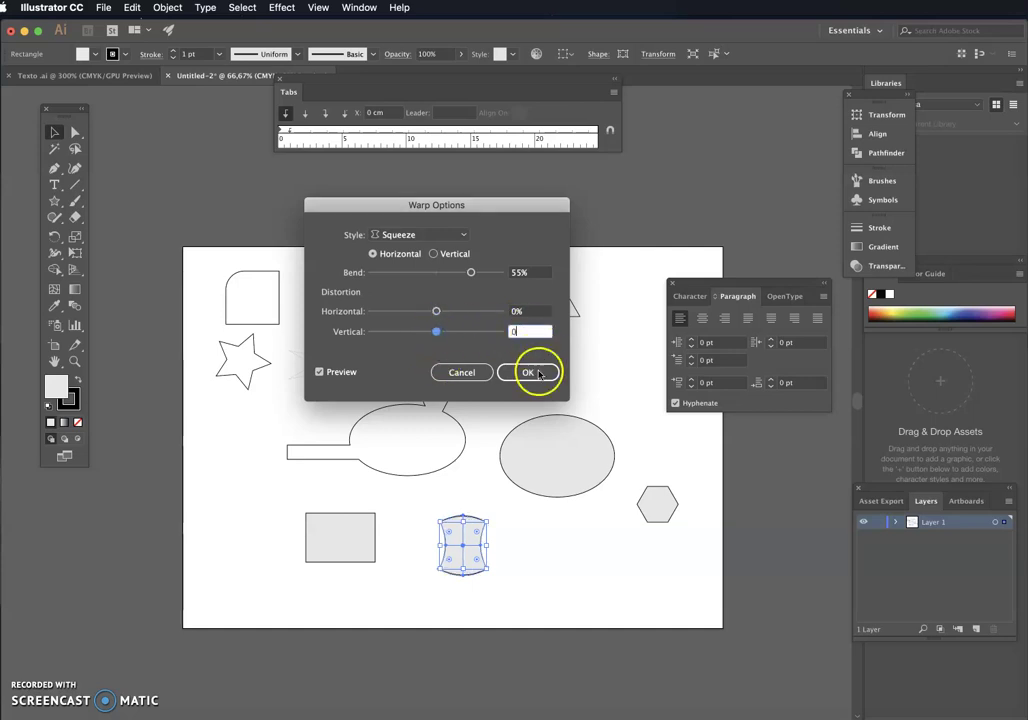
click(528, 372)
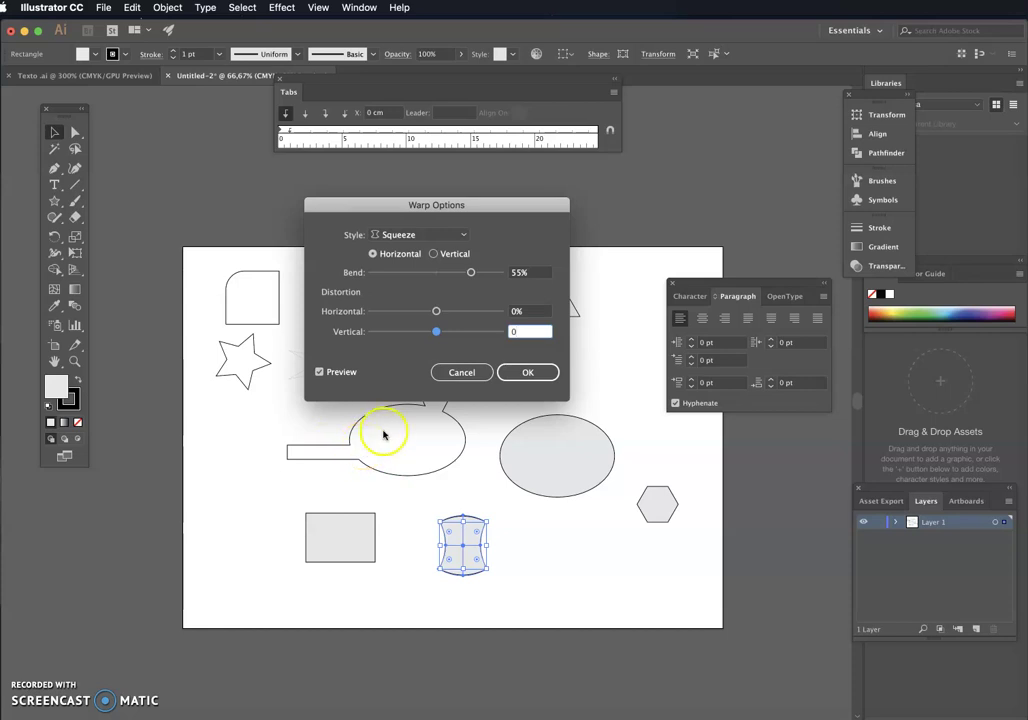
Step: Change the warp style to Twist and apply the envelope to the square
click(464, 235)
click(405, 469)
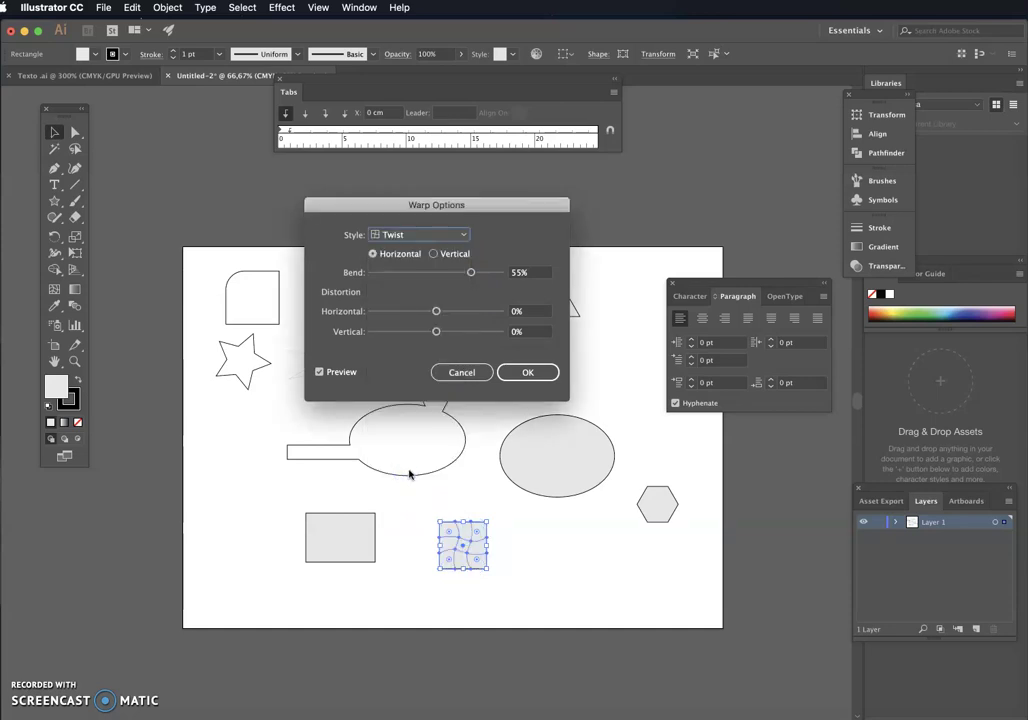
click(470, 470)
click(521, 375)
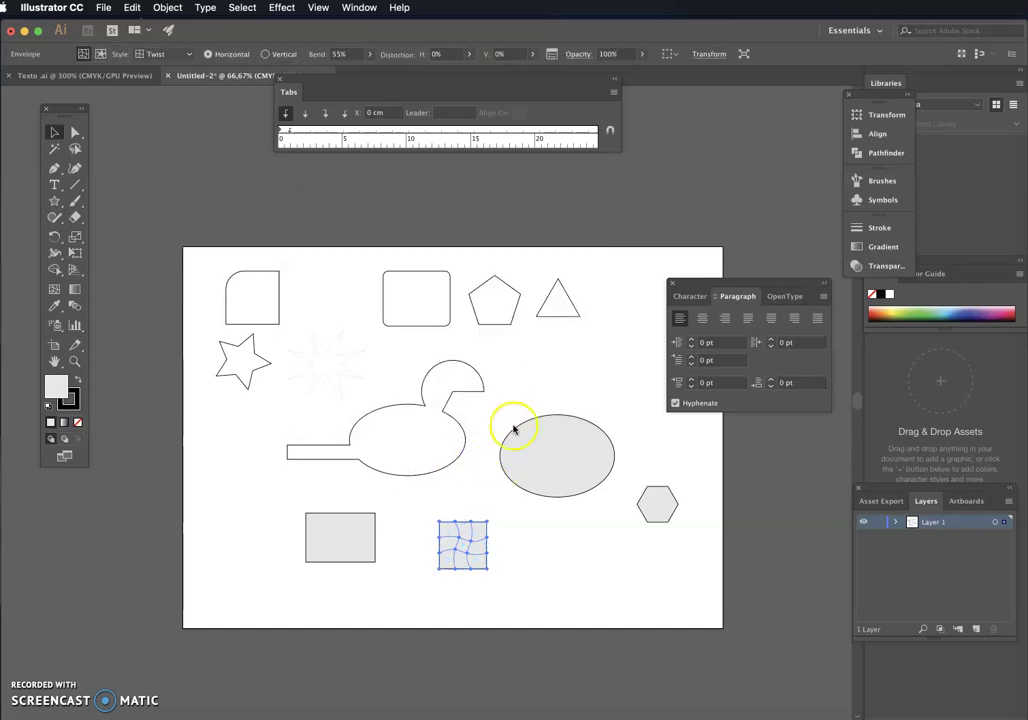
Step: Reshape the twisted square by moving its envelope mesh points, raising the top edge and pulling the lower corners outward
click(77, 133)
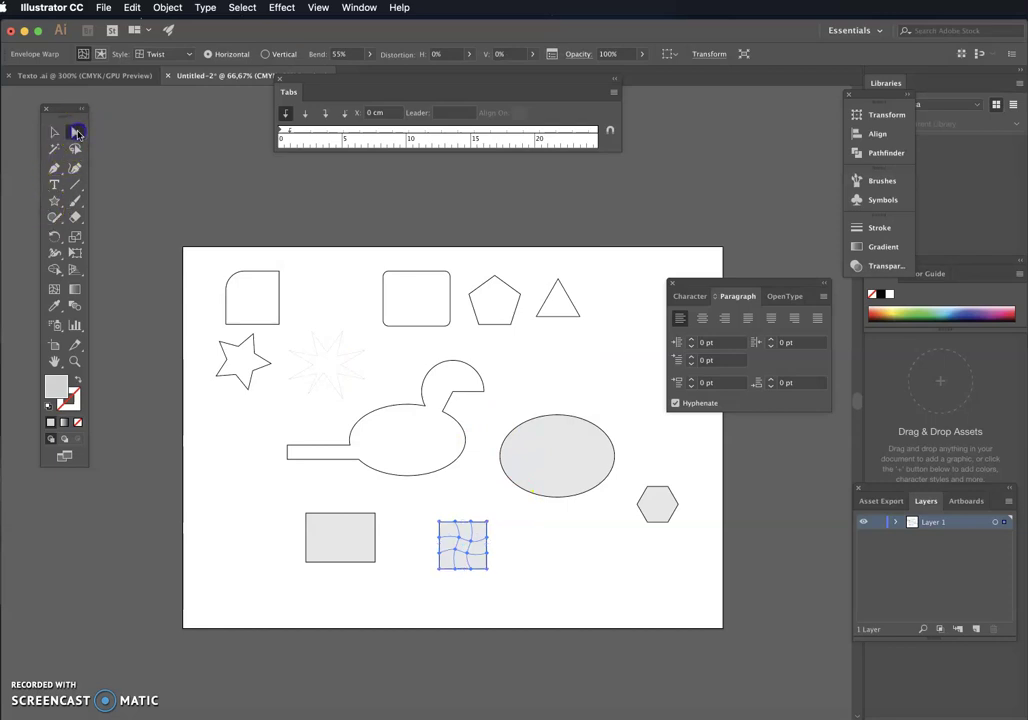
click(73, 133)
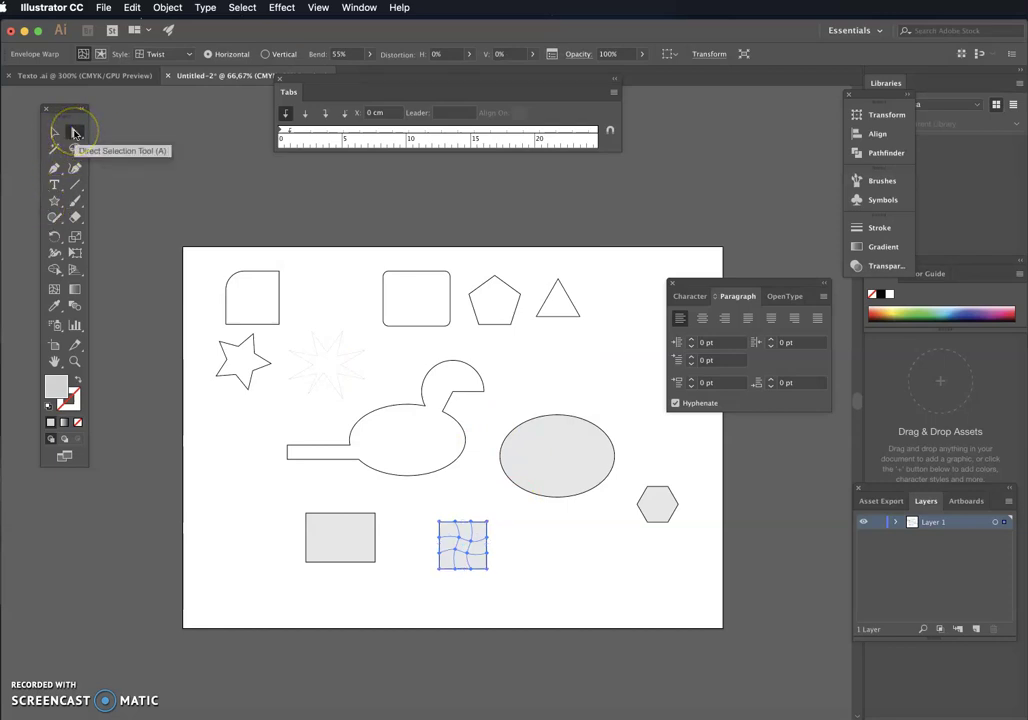
click(509, 482)
click(459, 532)
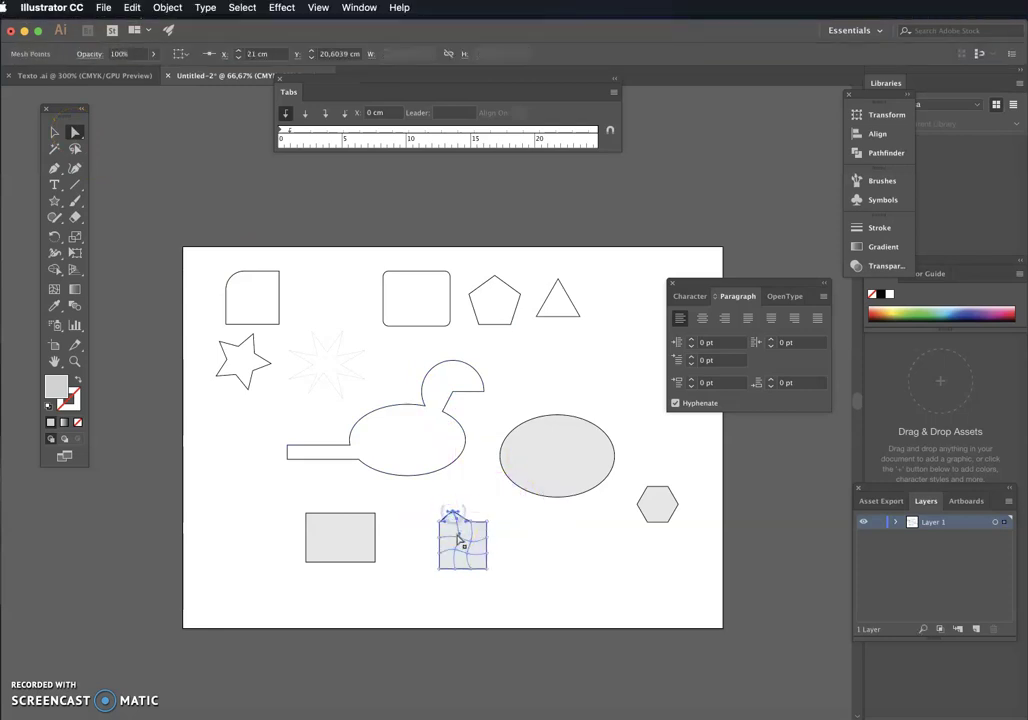
drag(458, 541, 494, 581)
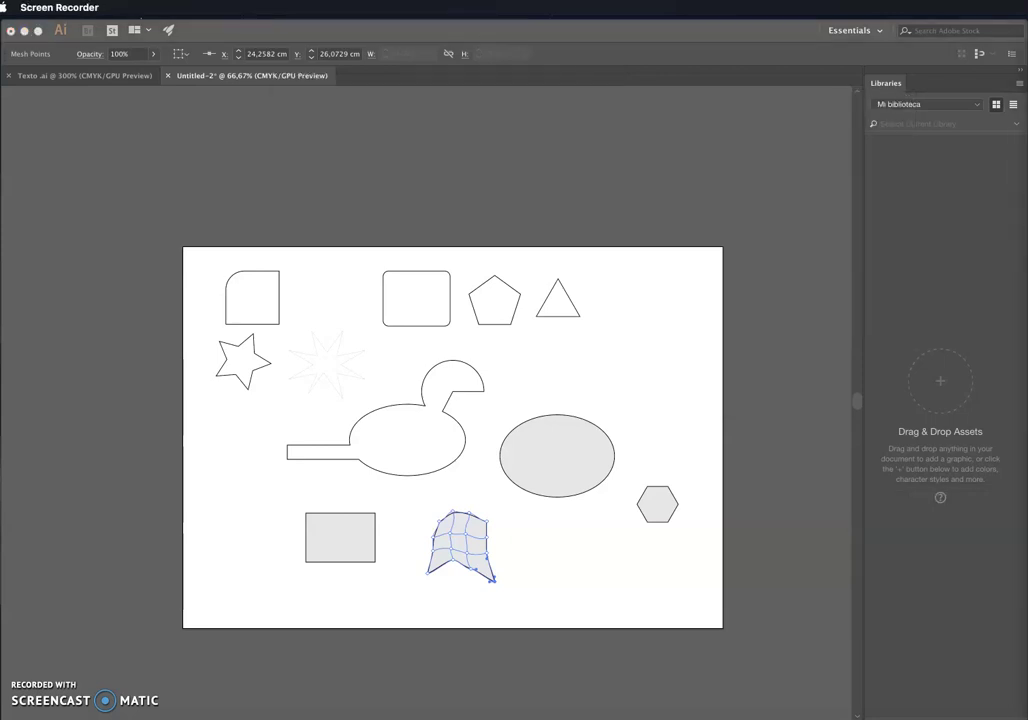
Step: Move the square with one rounded corner down beside the grey rectangle near the artboard's lower left, and deselect it
click(279, 276)
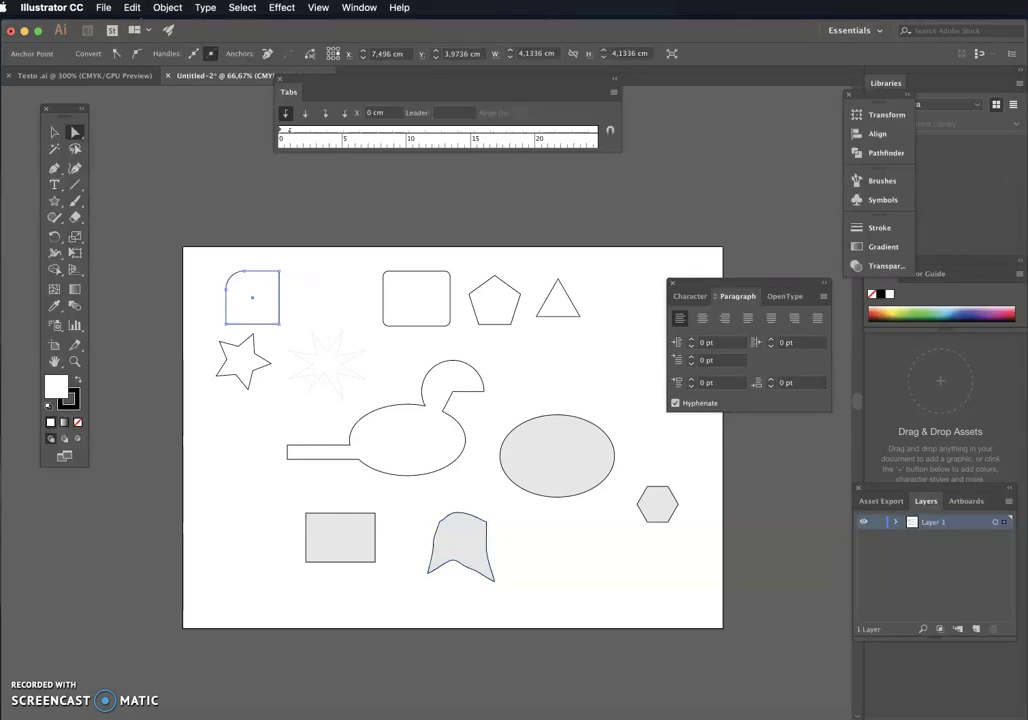
click(54, 132)
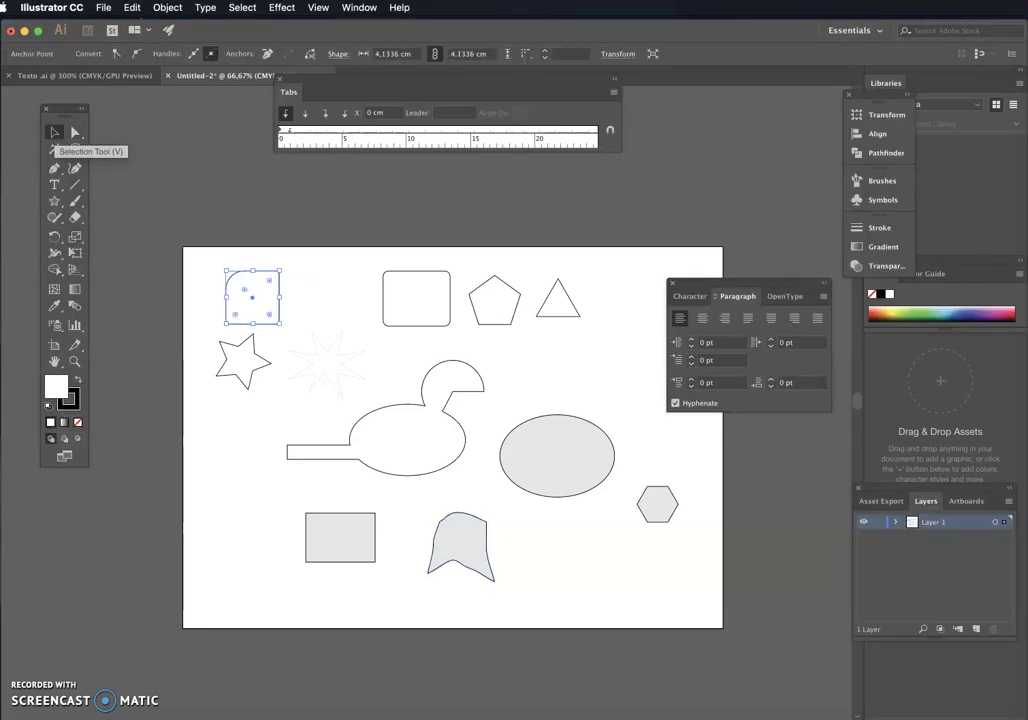
click(195, 229)
click(252, 322)
drag(252, 322, 243, 491)
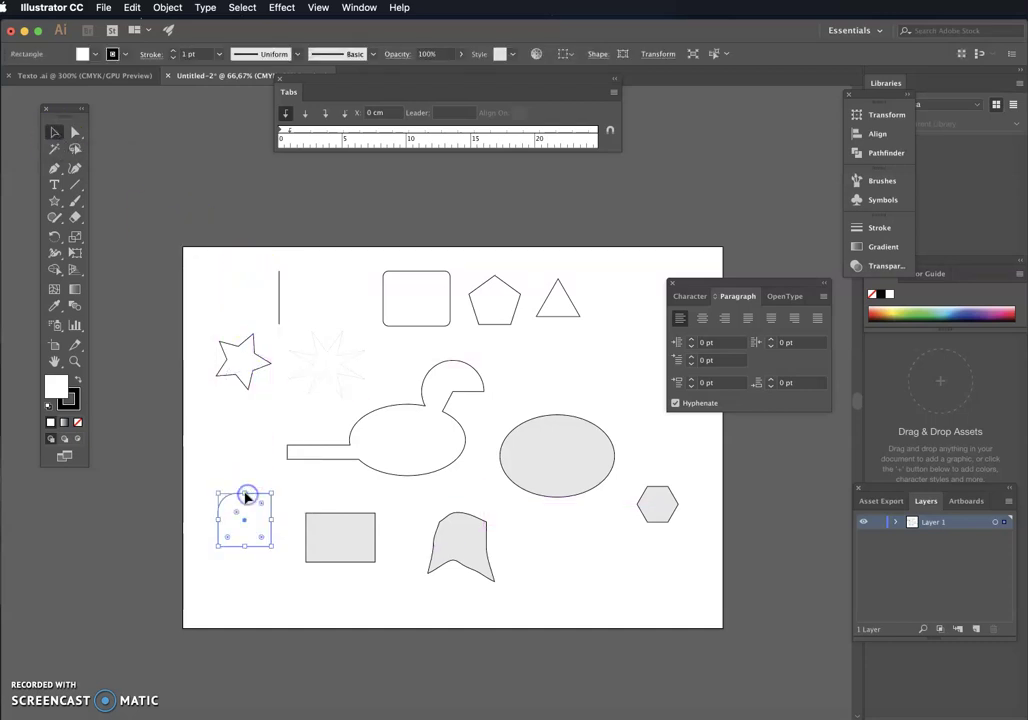
click(307, 241)
drag(279, 285, 272, 262)
click(259, 355)
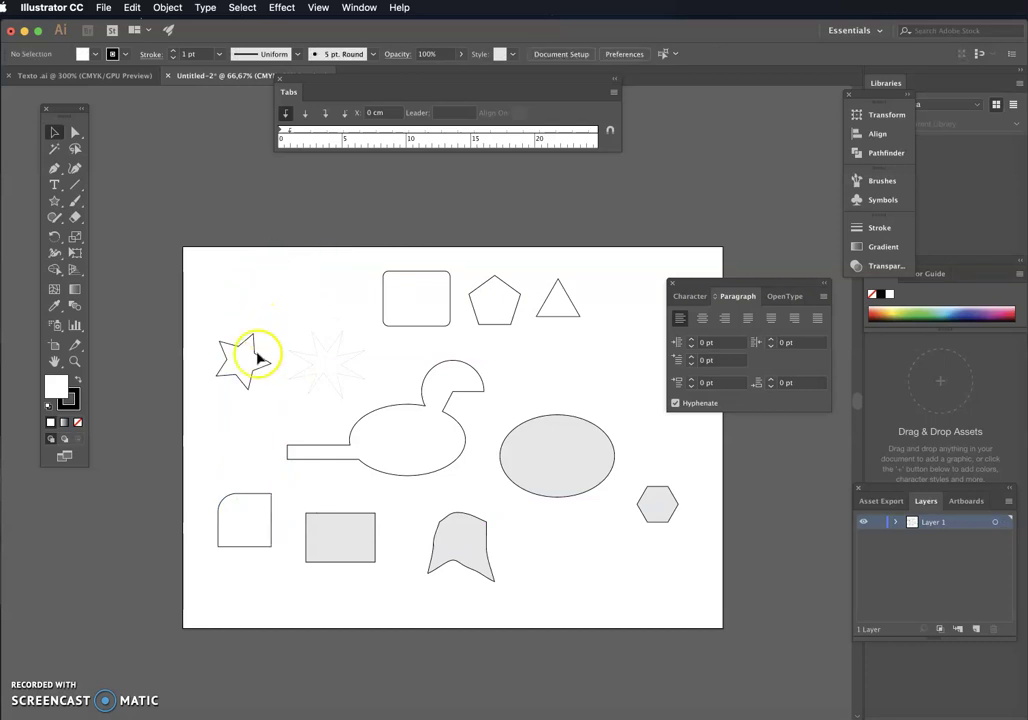
Step: Place a copy of the square with one rounded corner above the star
click(265, 520)
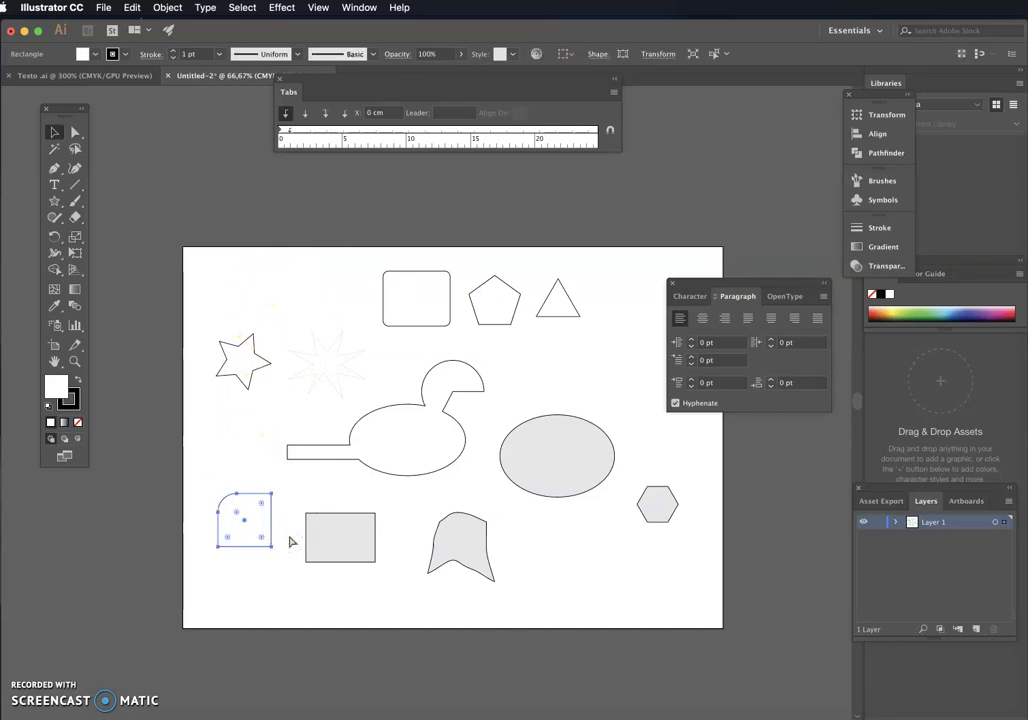
click(294, 477)
drag(436, 412, 269, 282)
Step: Start an envelope distortion with mesh on the square beside the grey rectangle and turn on its preview
click(264, 491)
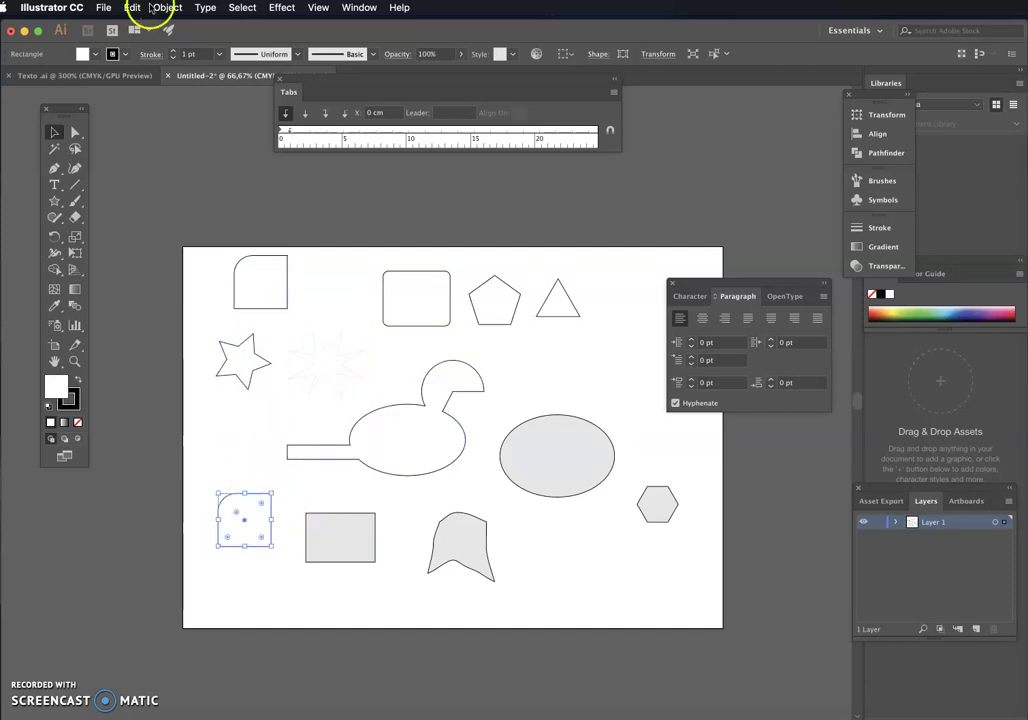
click(160, 8)
mouse_move(238, 350)
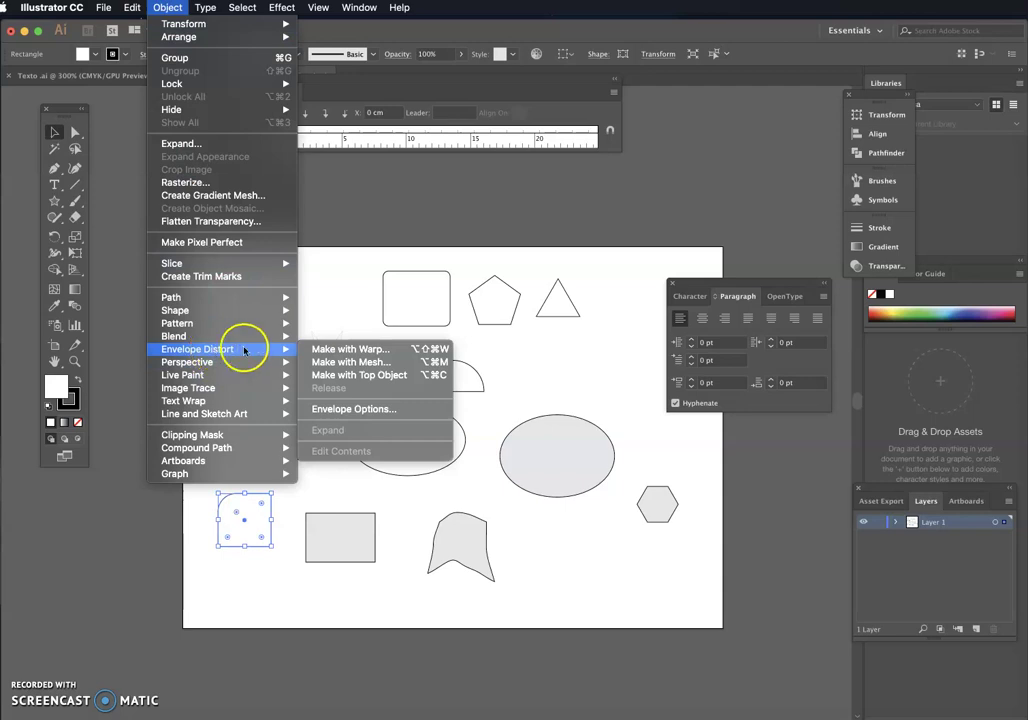
click(359, 363)
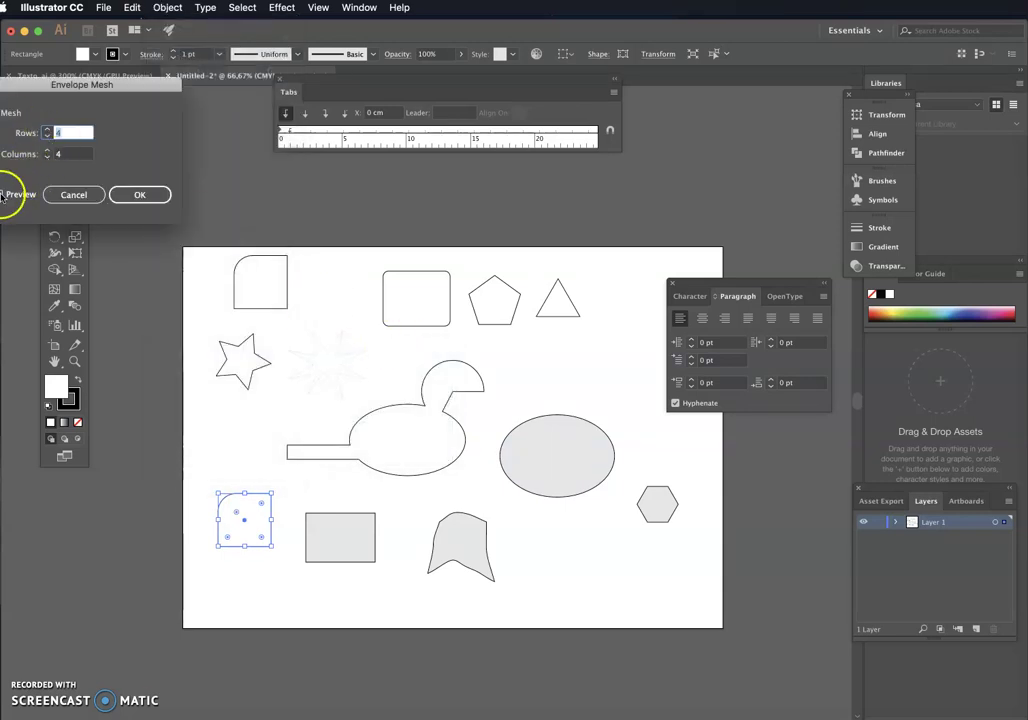
click(3, 195)
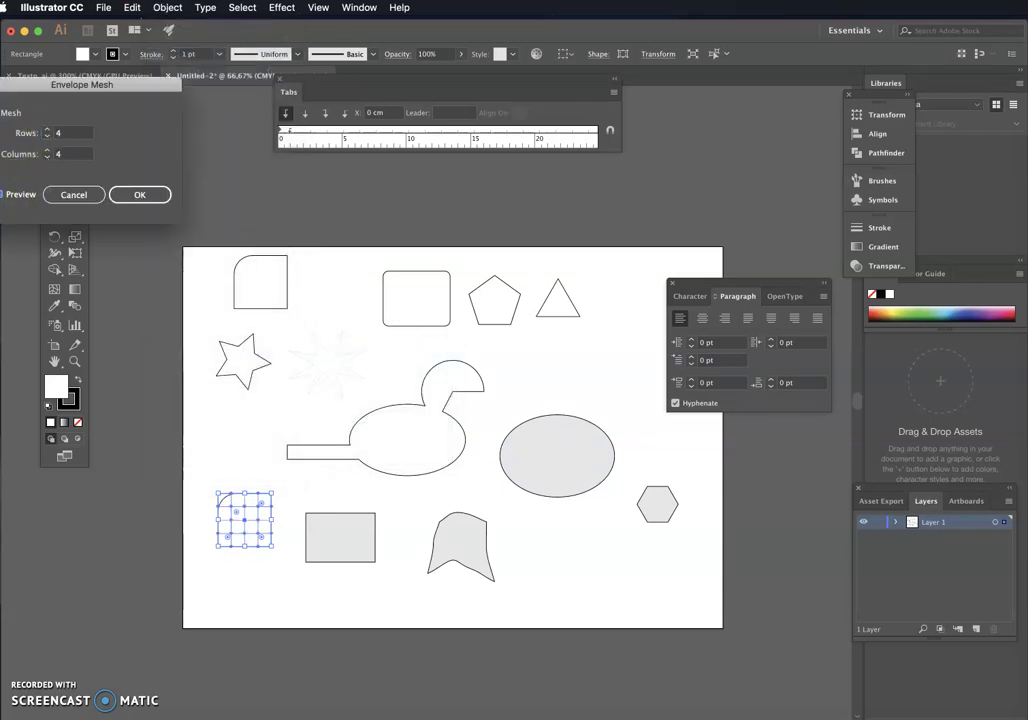
Step: Preview the envelope with 16 mesh rows, but apply it with 4 rows and 4 columns
click(46, 130)
click(46, 130)
click(46, 130)
click(46, 130)
click(46, 130)
click(46, 130)
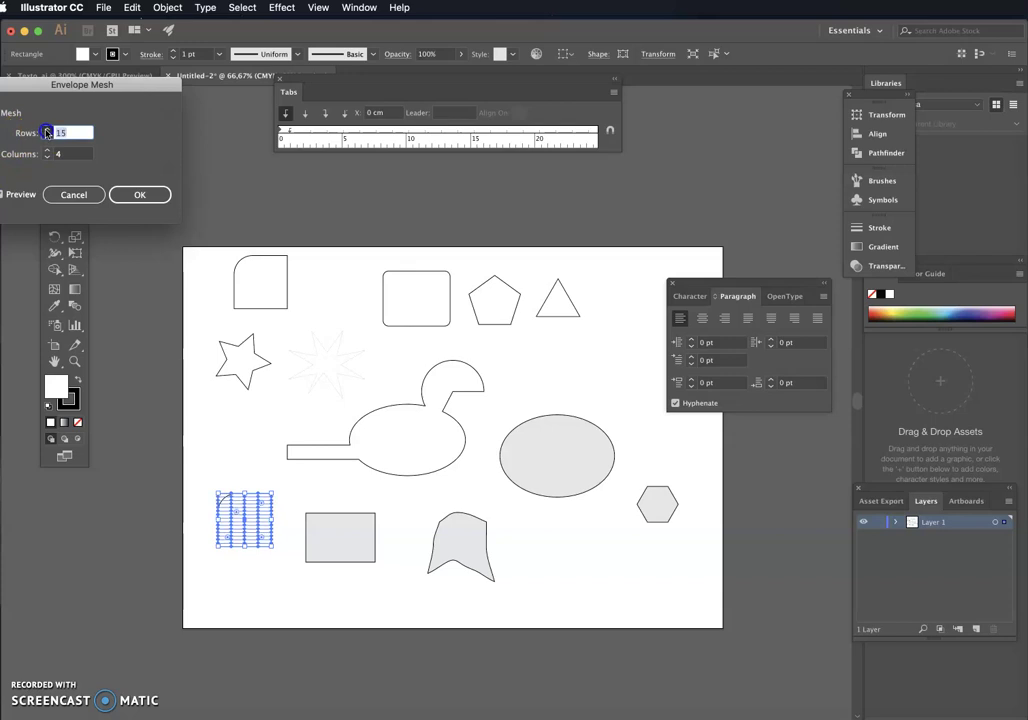
click(46, 130)
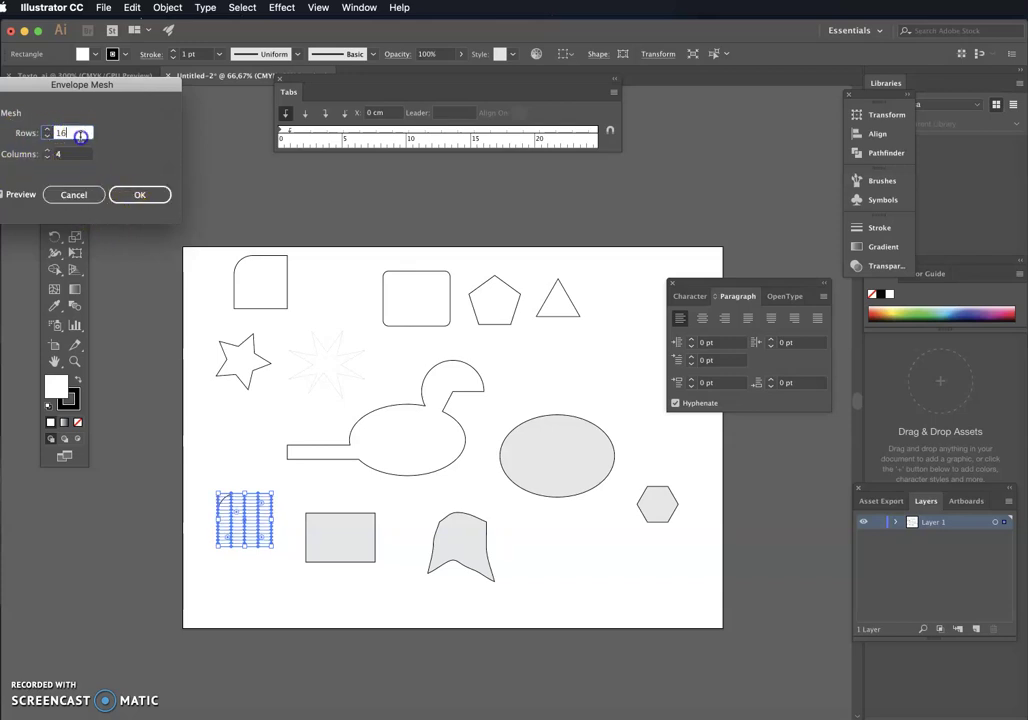
click(136, 194)
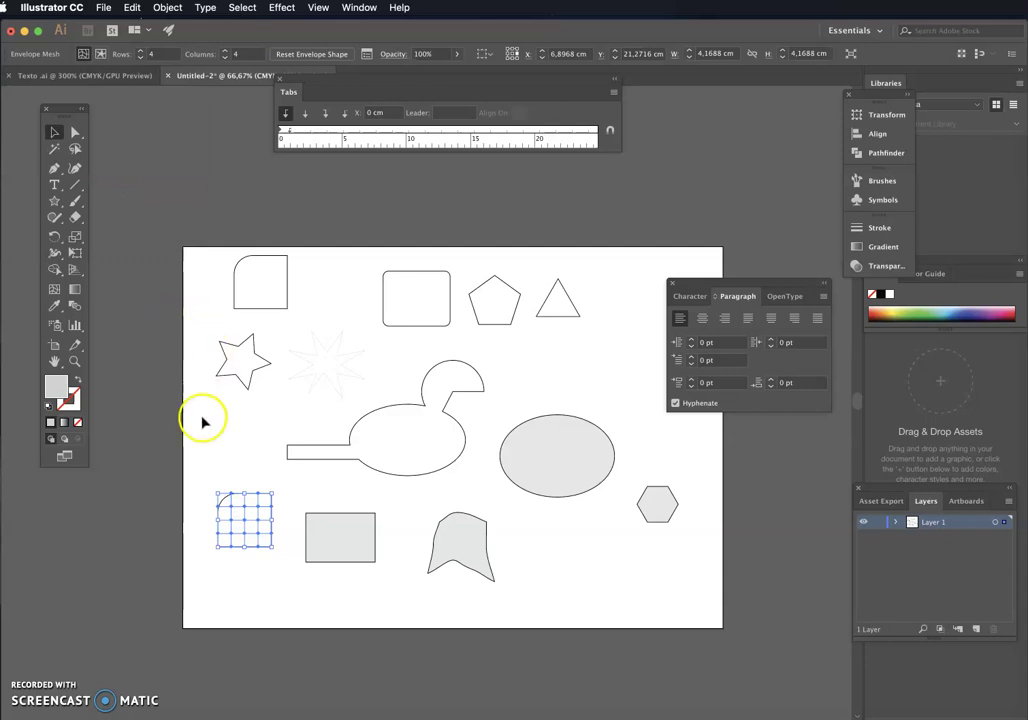
key(super+Tab)
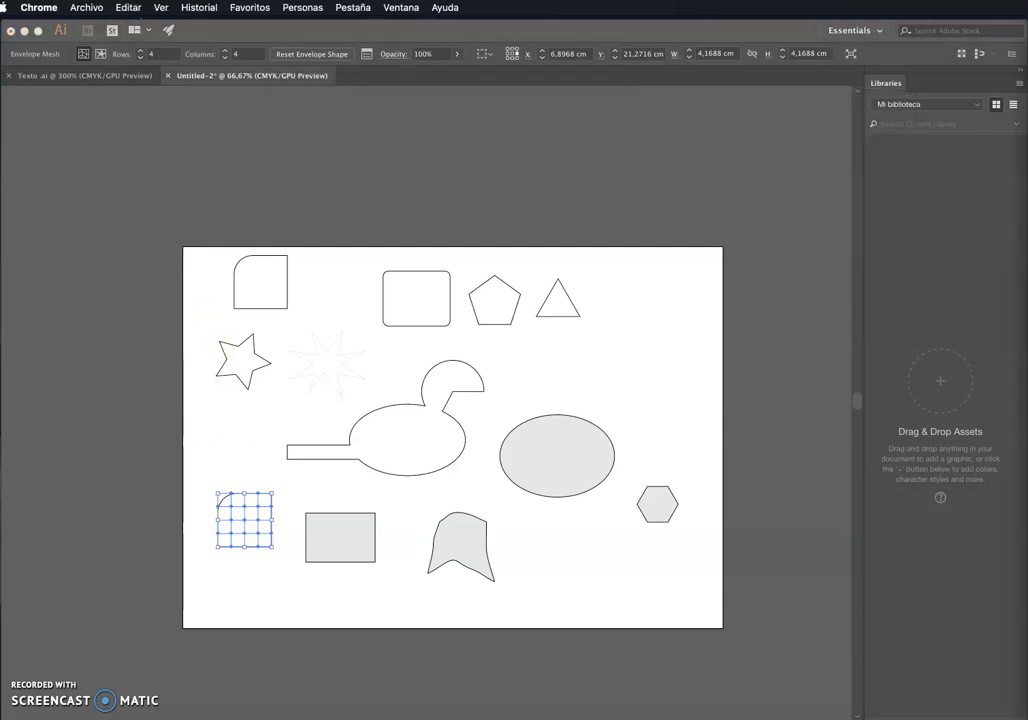
click(786, 462)
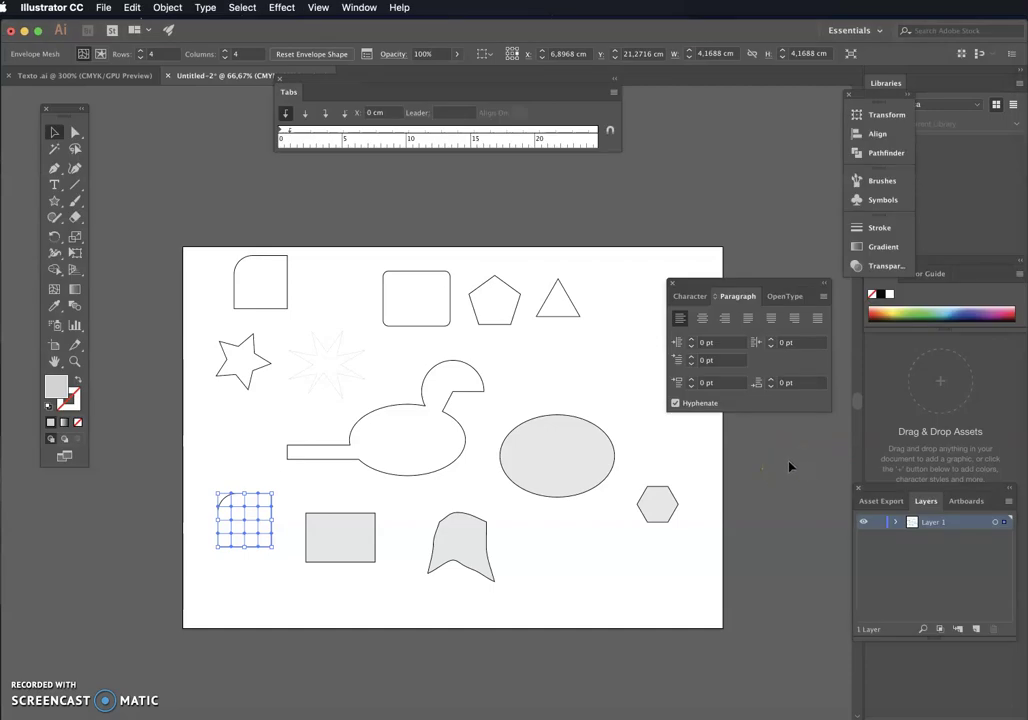
Step: Add one vertical and two horizontal mesh lines to the square above the star with the Mesh tool
click(54, 289)
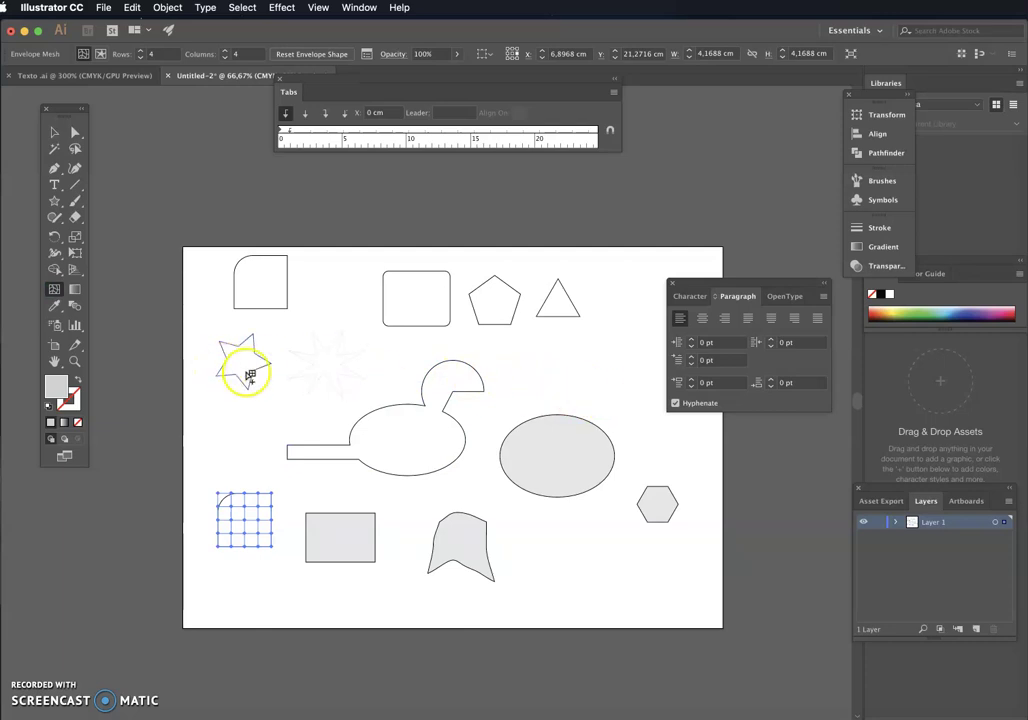
click(266, 307)
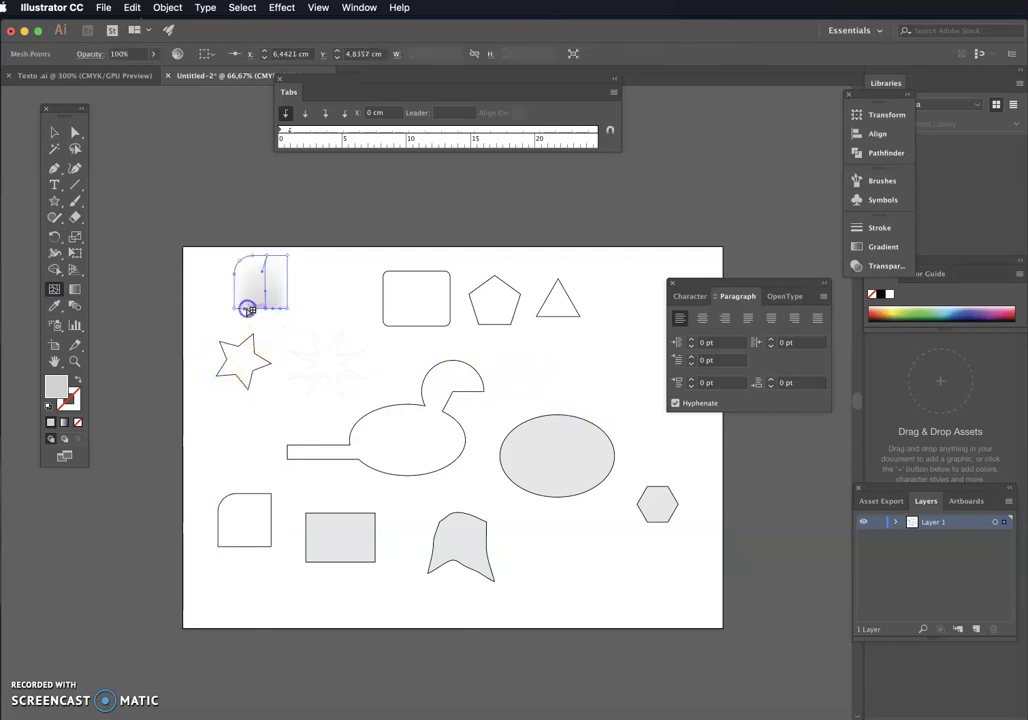
click(287, 271)
drag(240, 268, 268, 277)
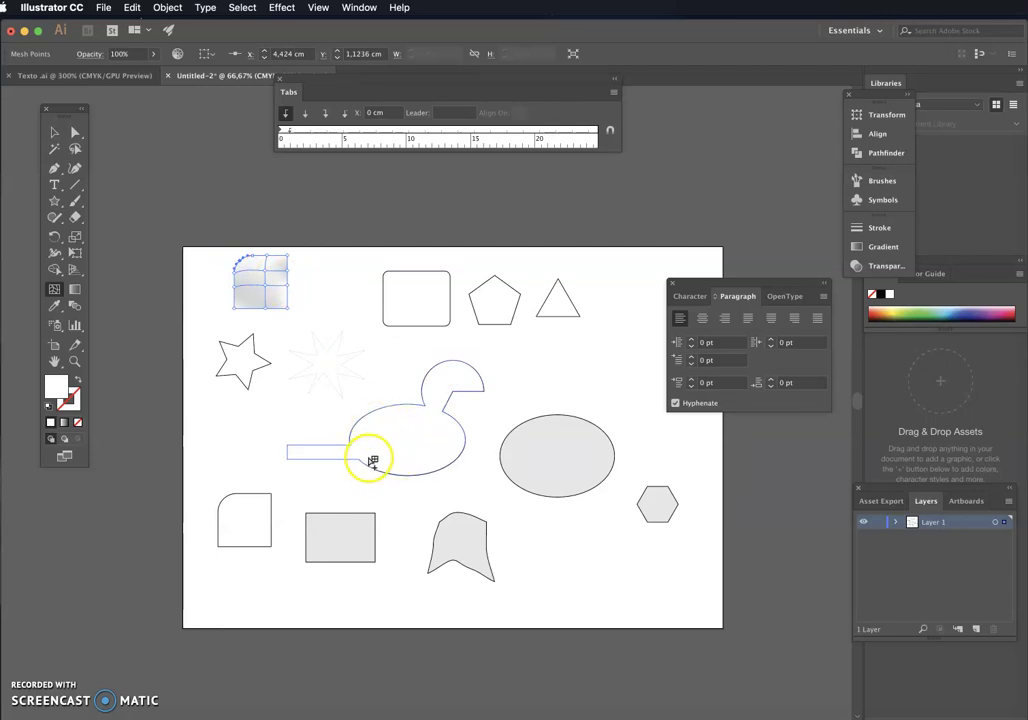
Step: Distort the meshed square by pulling its right-edge, bottom and left-edge mesh points outward, and deselect it
click(75, 132)
drag(289, 271, 321, 305)
drag(246, 312, 231, 330)
drag(243, 287, 214, 280)
click(207, 271)
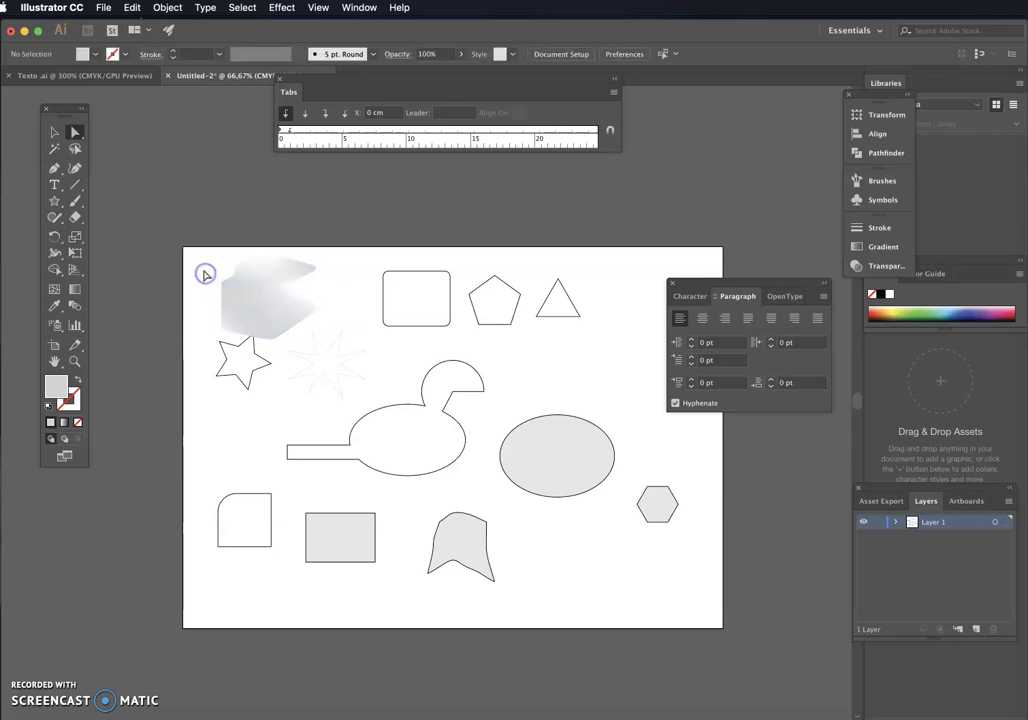
Step: Select the whole distorted mesh shape and try to give it an outline by swapping its fill and stroke colours
click(255, 307)
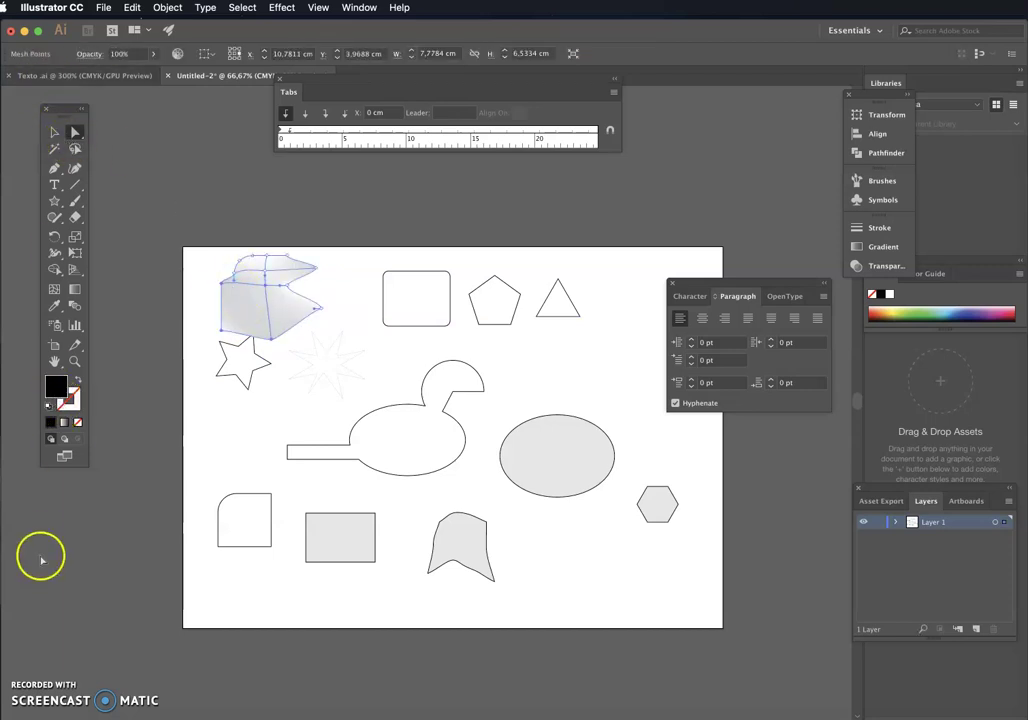
click(28, 700)
click(272, 436)
click(54, 130)
click(321, 248)
click(285, 278)
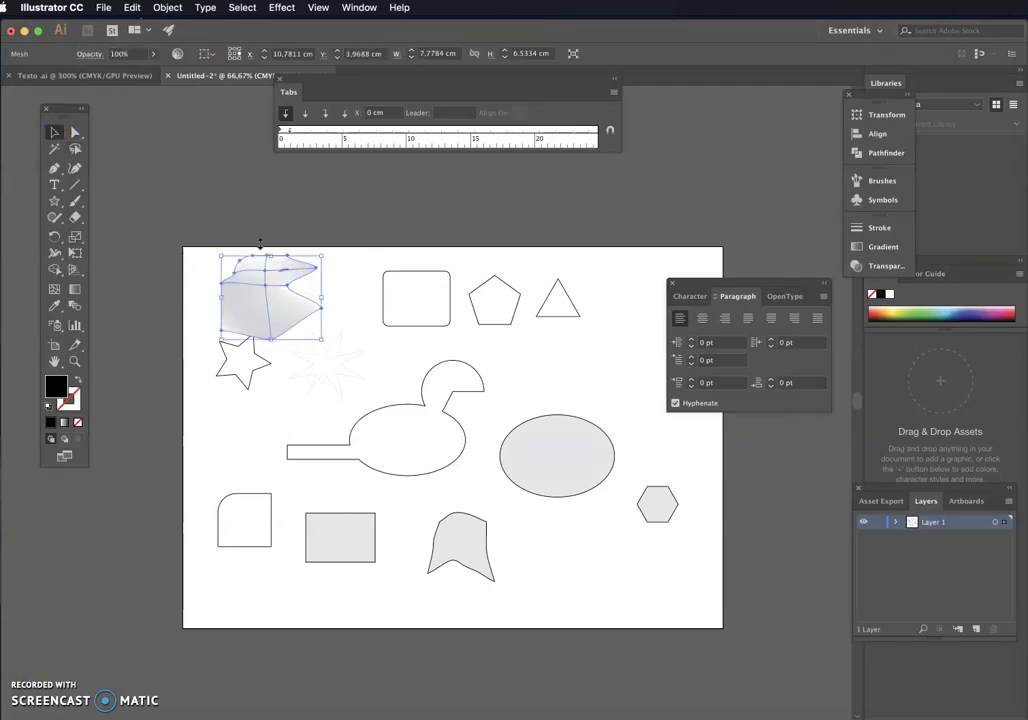
click(69, 399)
click(79, 424)
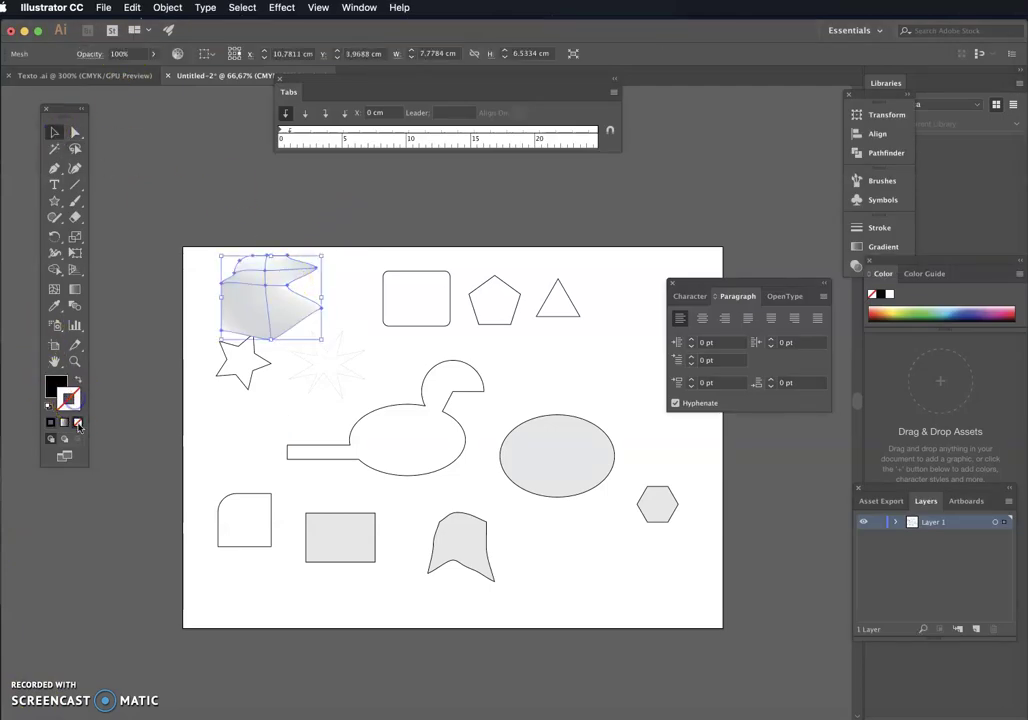
click(77, 380)
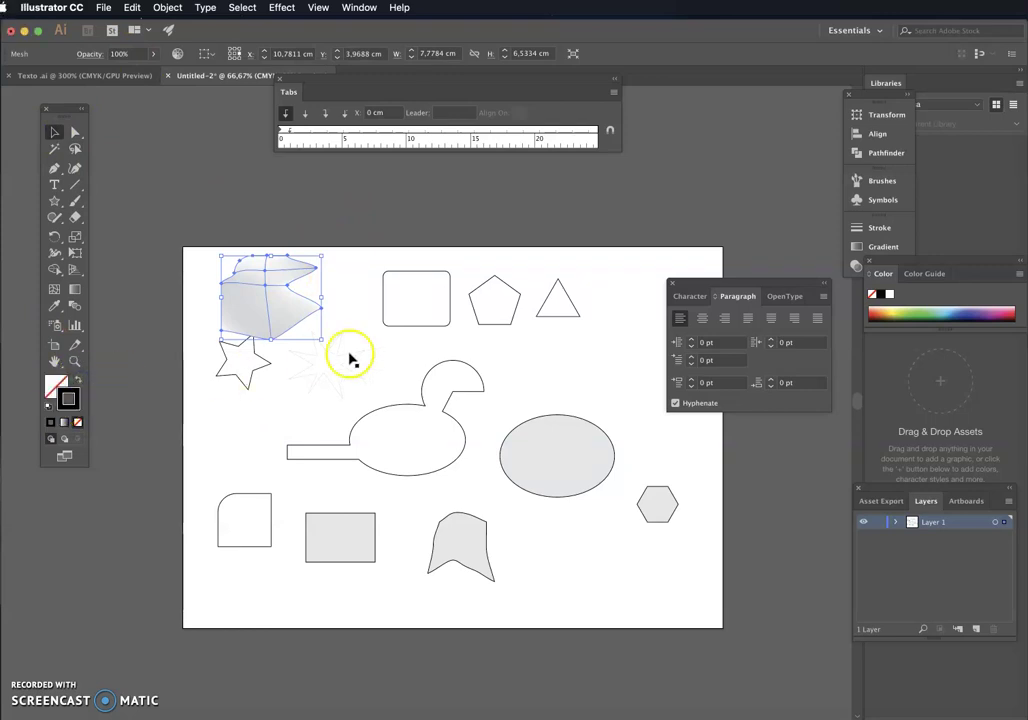
Step: Move the mesh shape right beside the rounded rectangle, place the star to its left, and deselect the star
drag(253, 289, 295, 290)
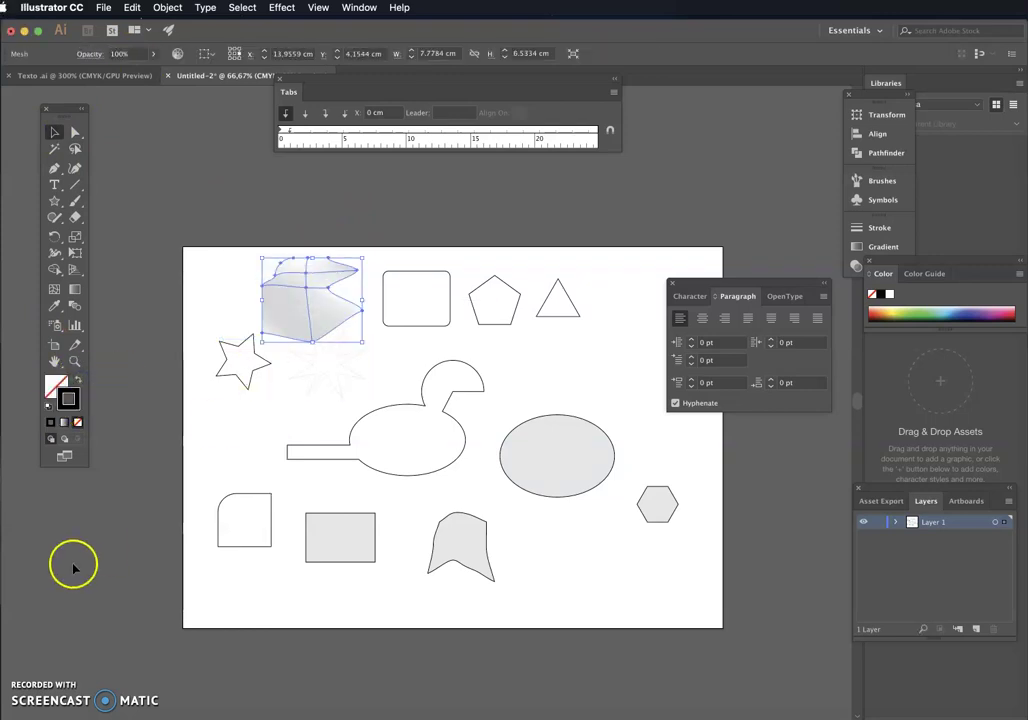
drag(246, 360, 226, 296)
click(230, 383)
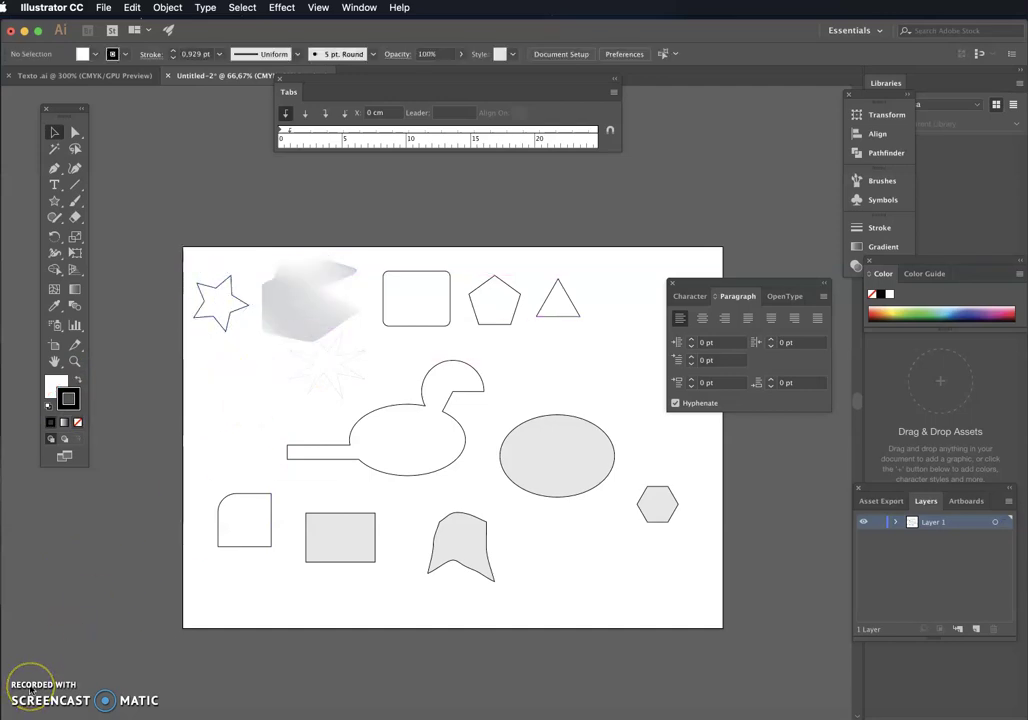